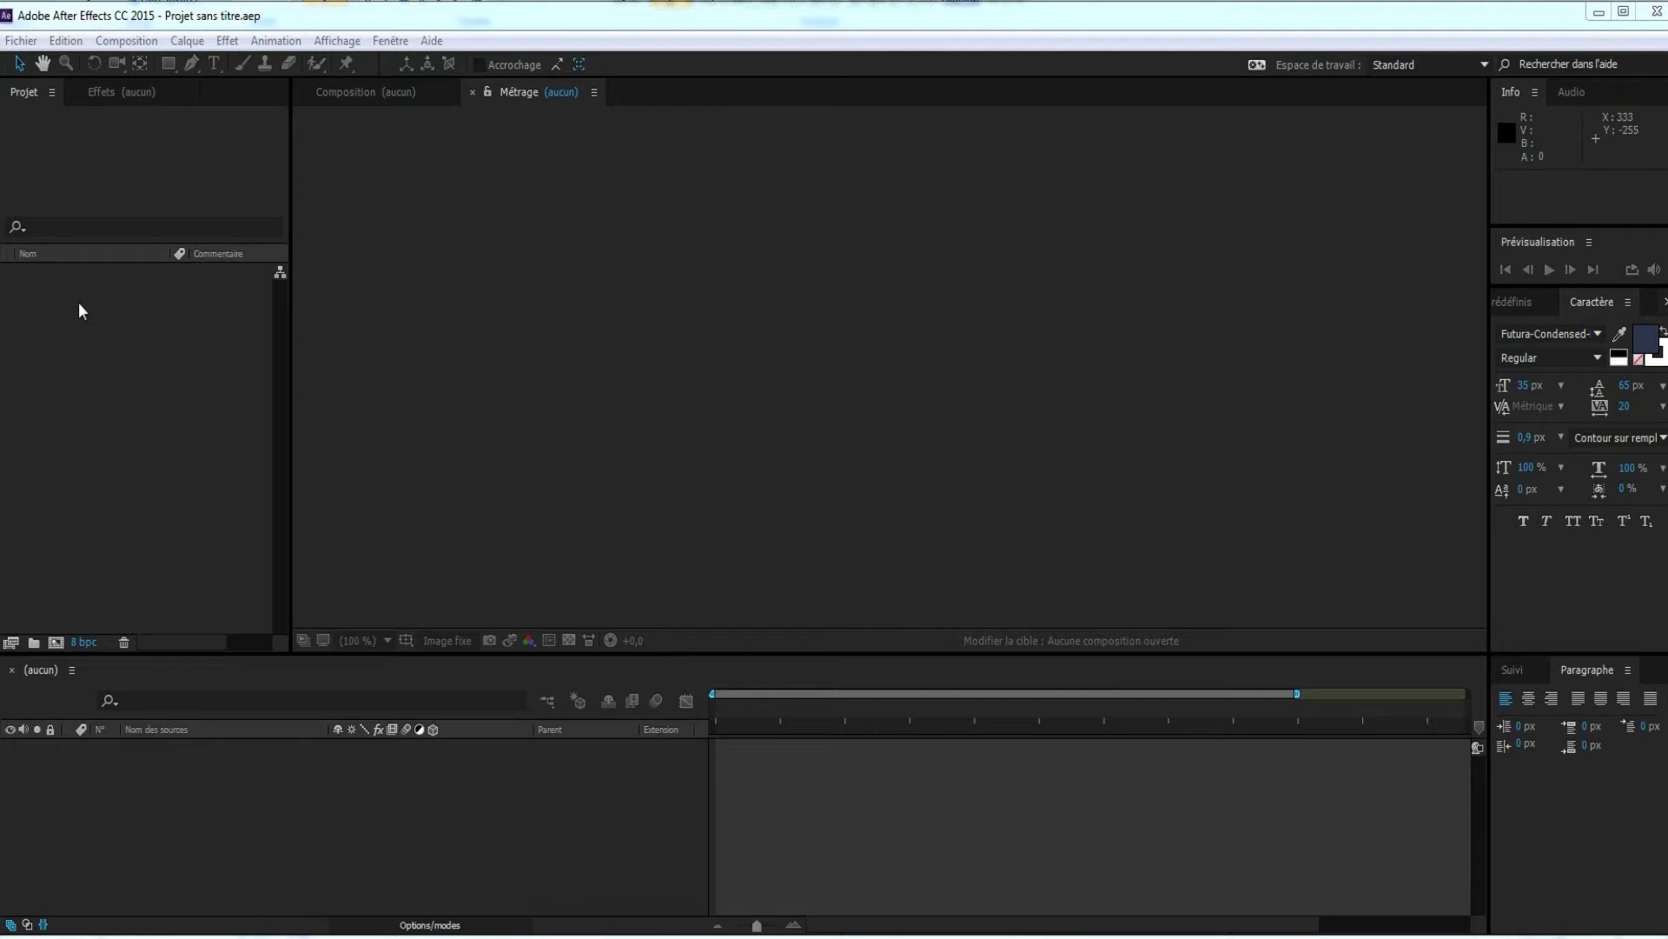
click(26, 96)
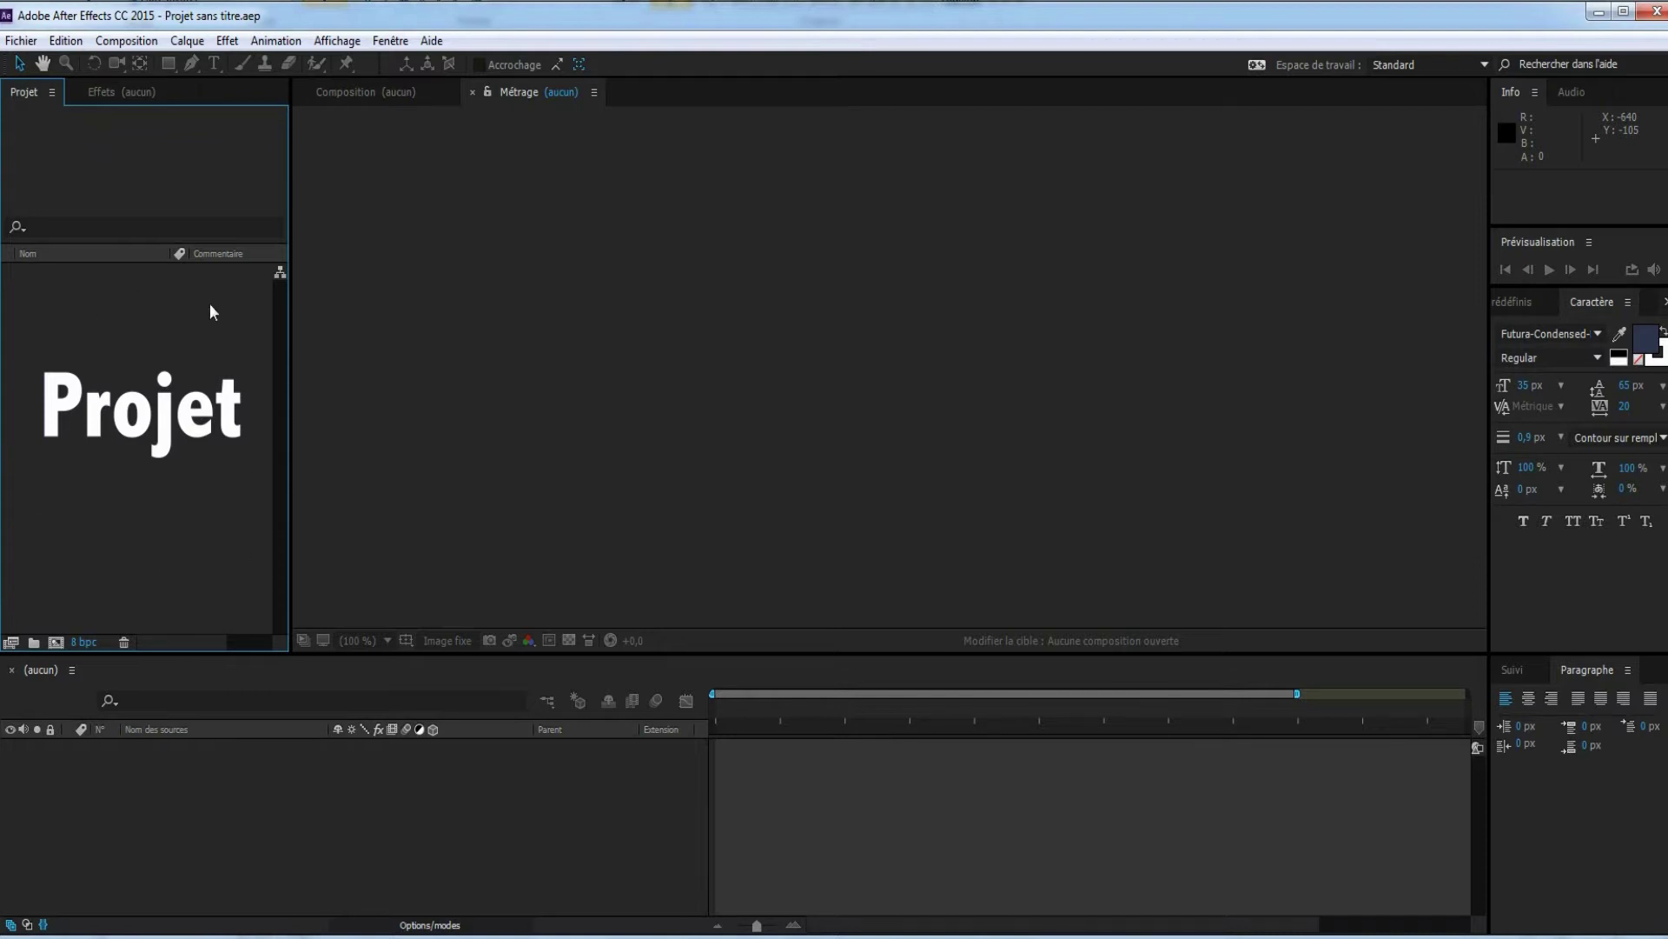
click(151, 758)
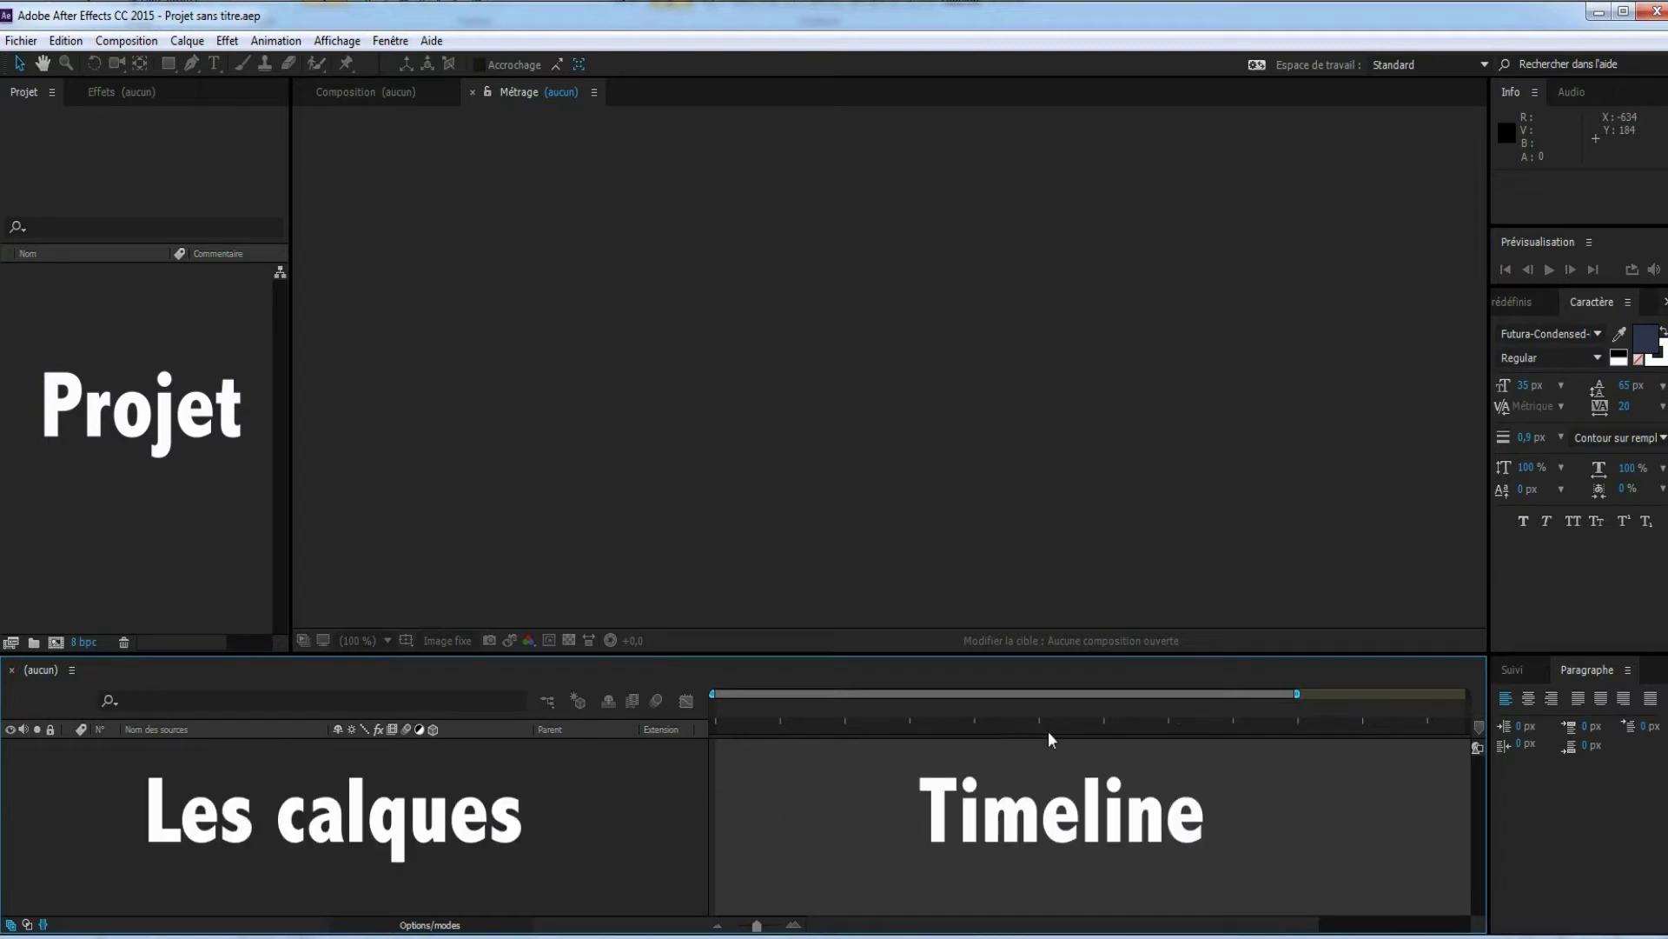
click(526, 99)
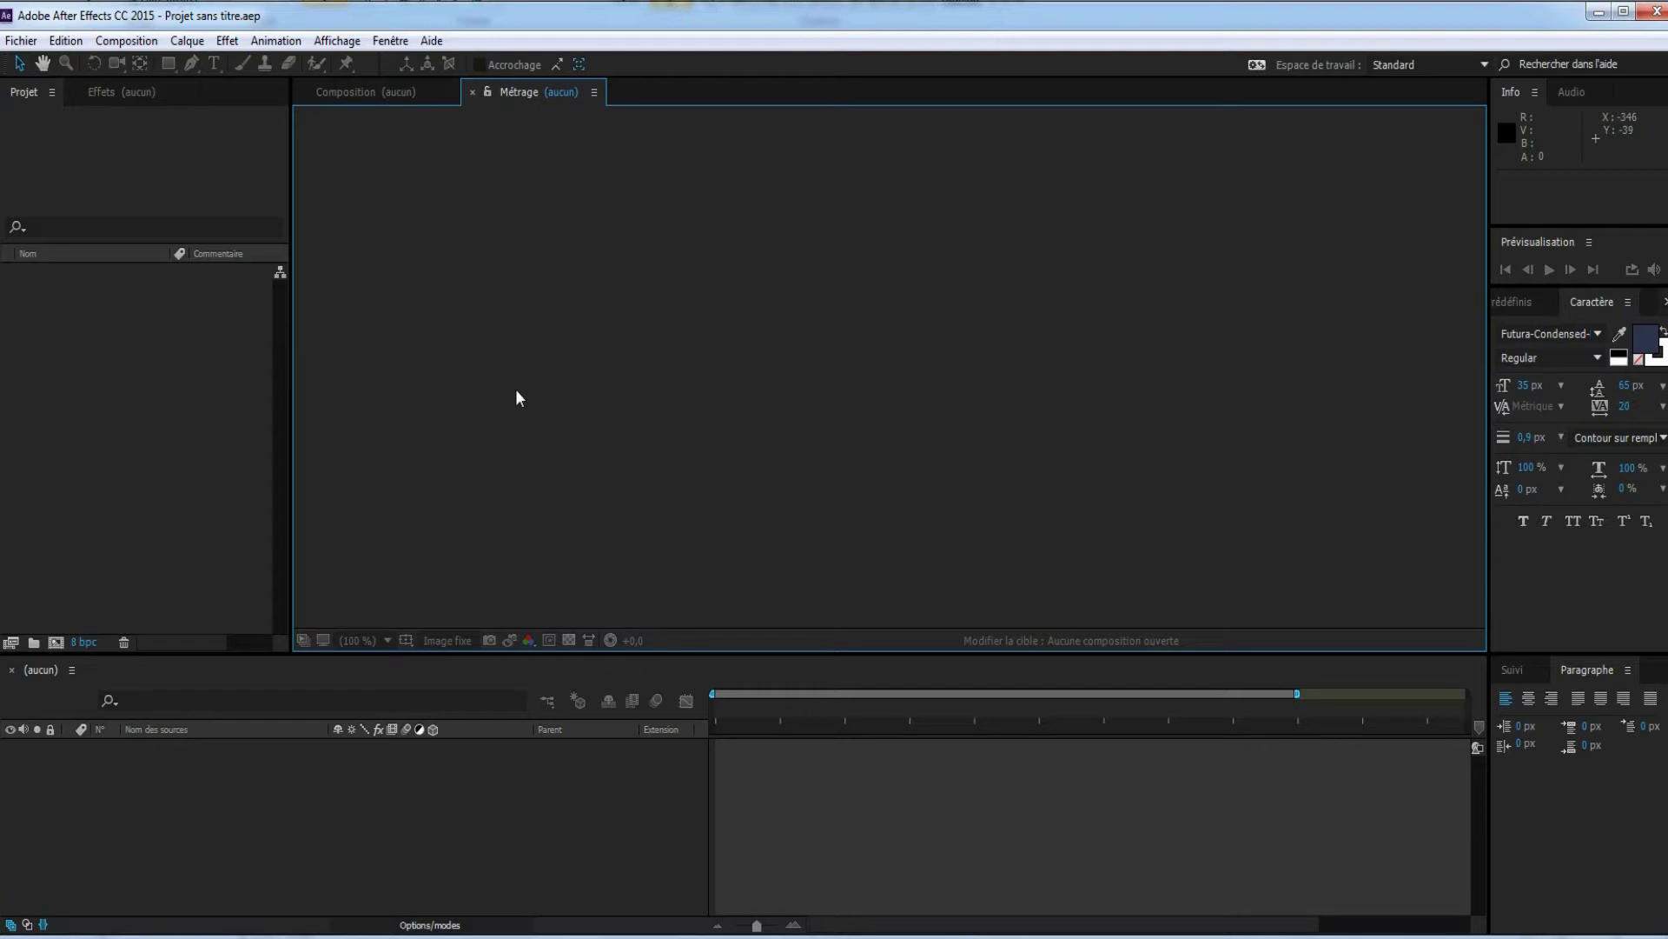
Import the video file 00033.MTS into the project and delete it again
click(21, 40)
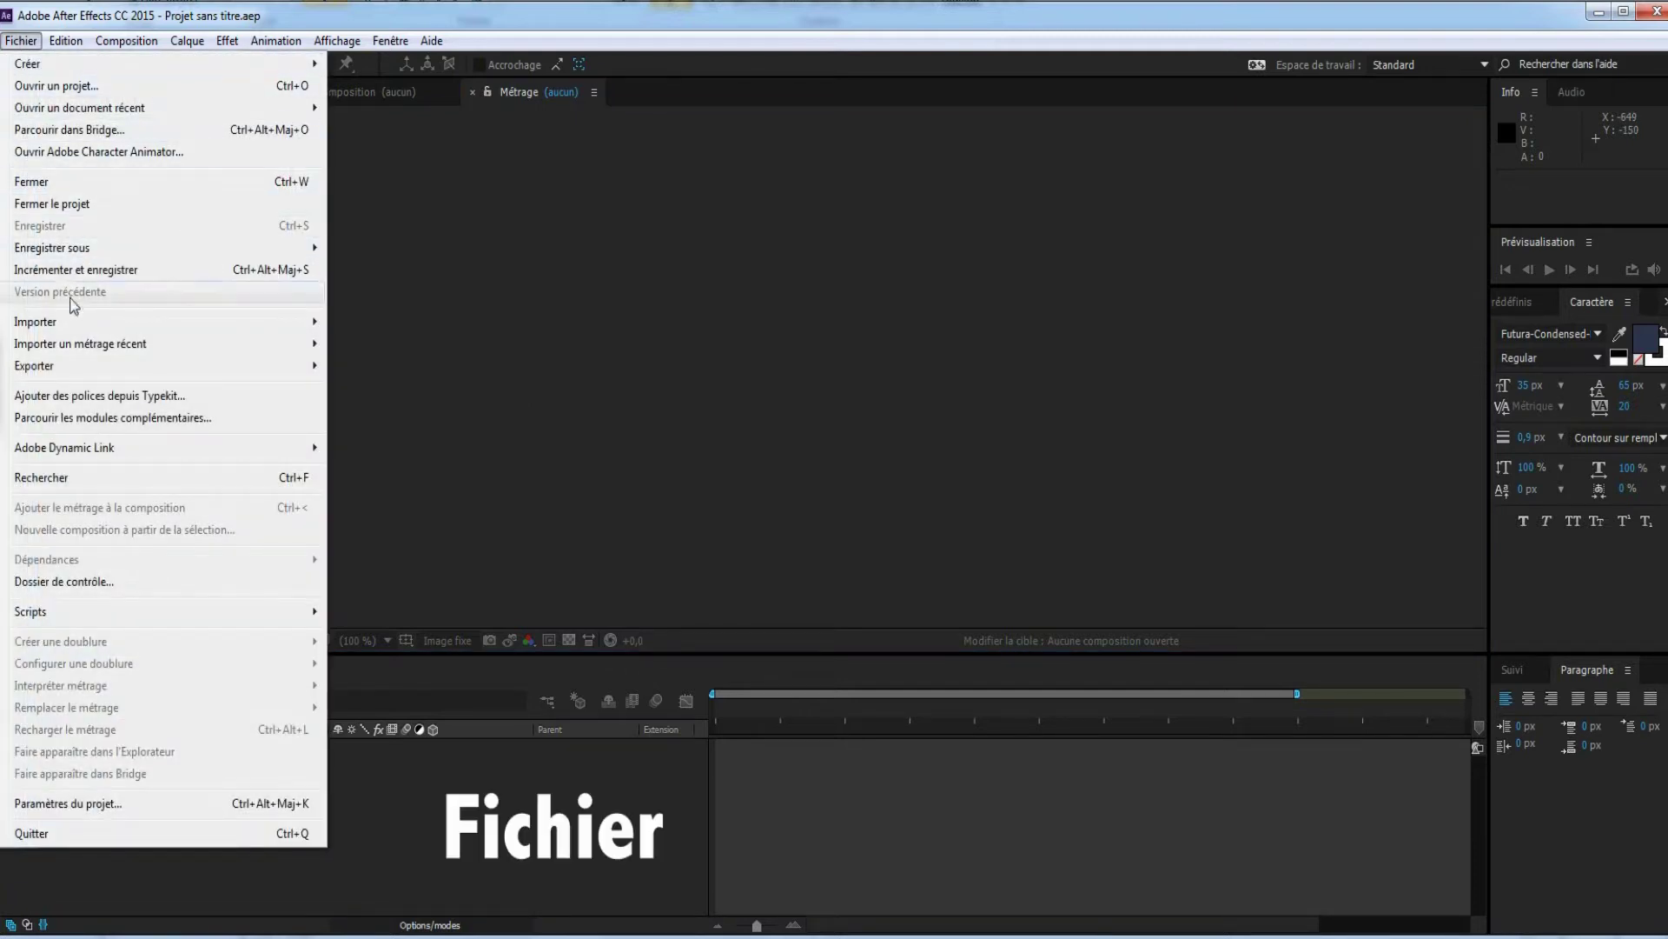
mouse_move(74, 323)
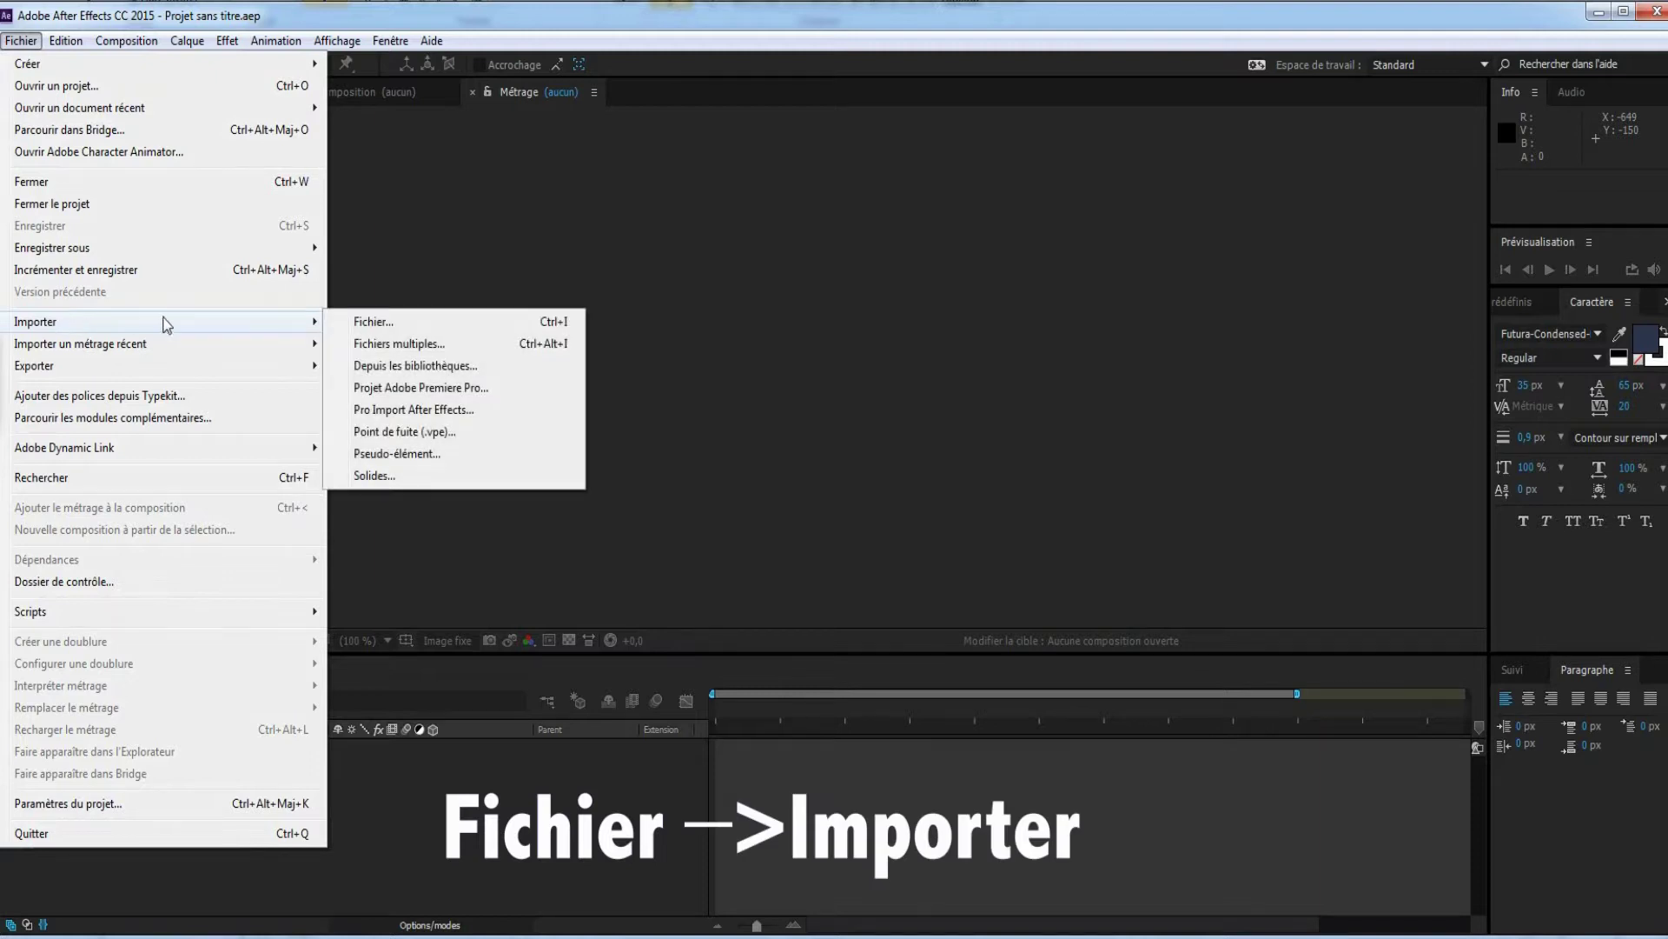
click(372, 323)
scroll(420, 399, down, 3)
click(420, 400)
click(681, 722)
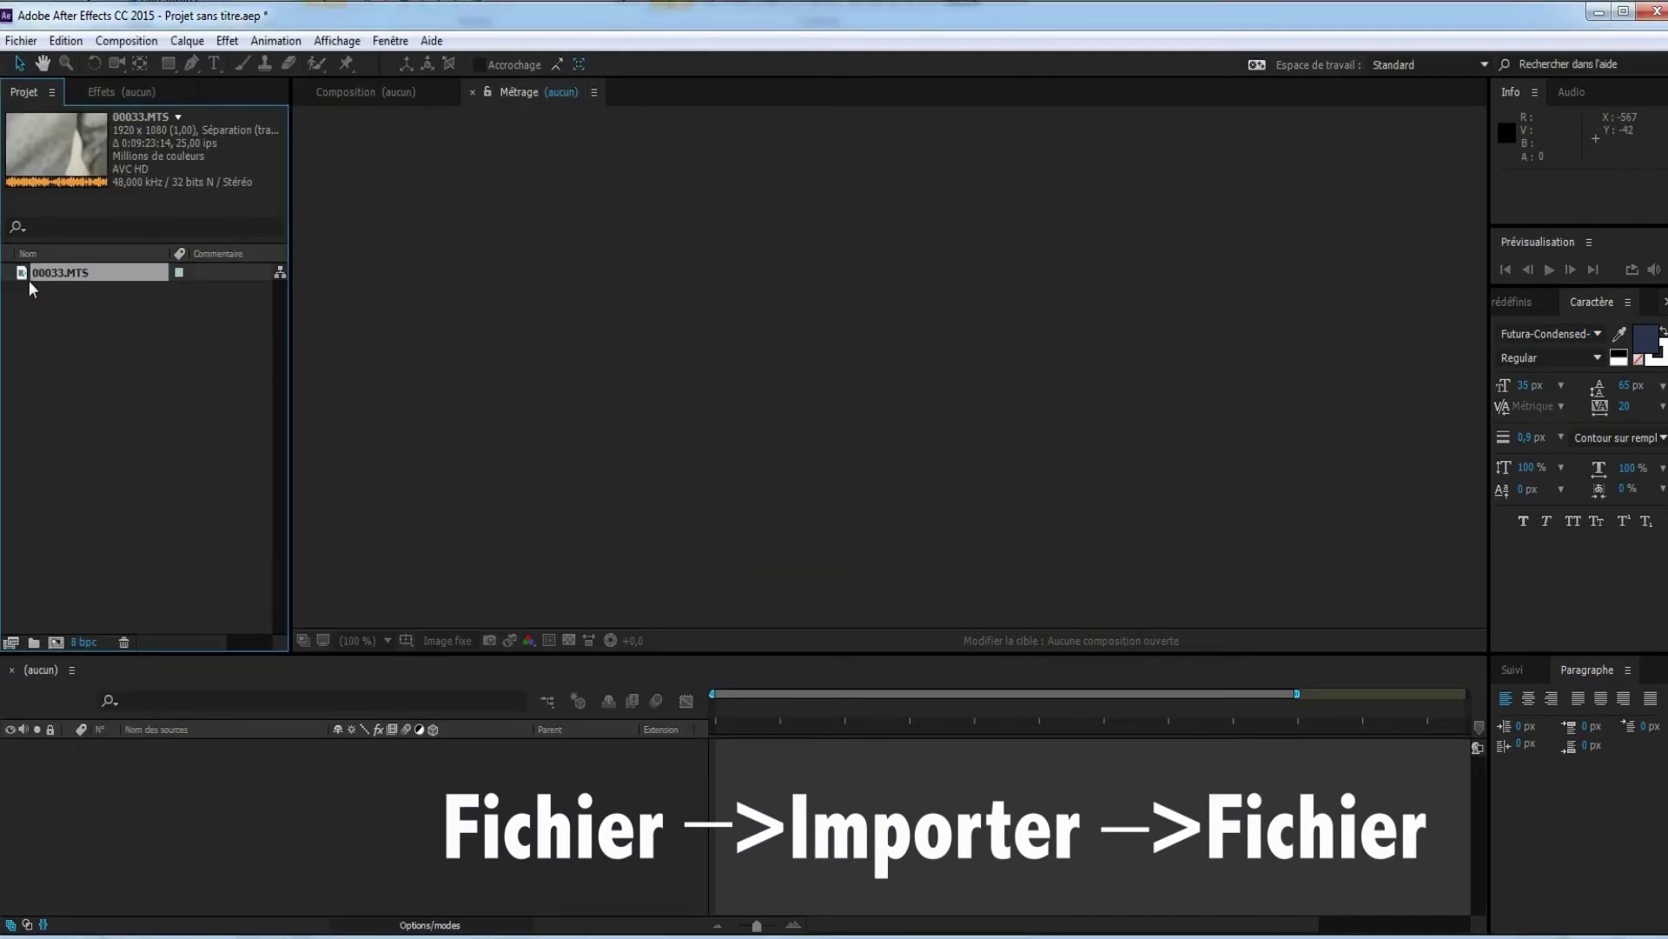
key(Delete)
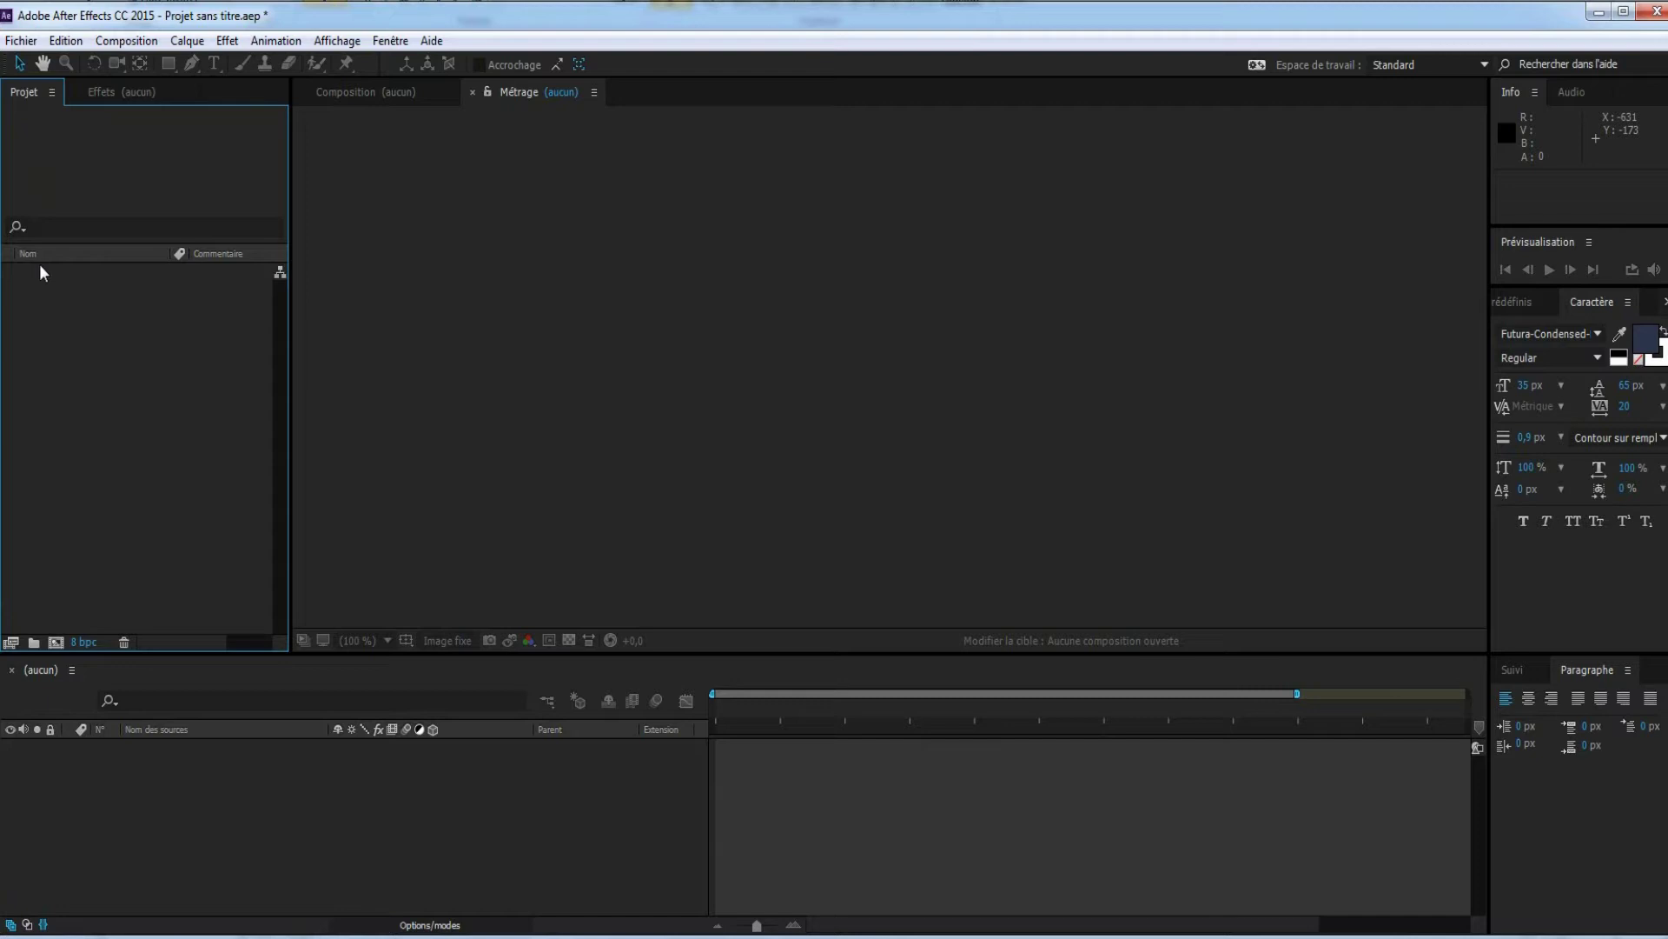
Import the video clip 00022.MTS into the empty project from its footage folder
click(21, 40)
mouse_move(212, 322)
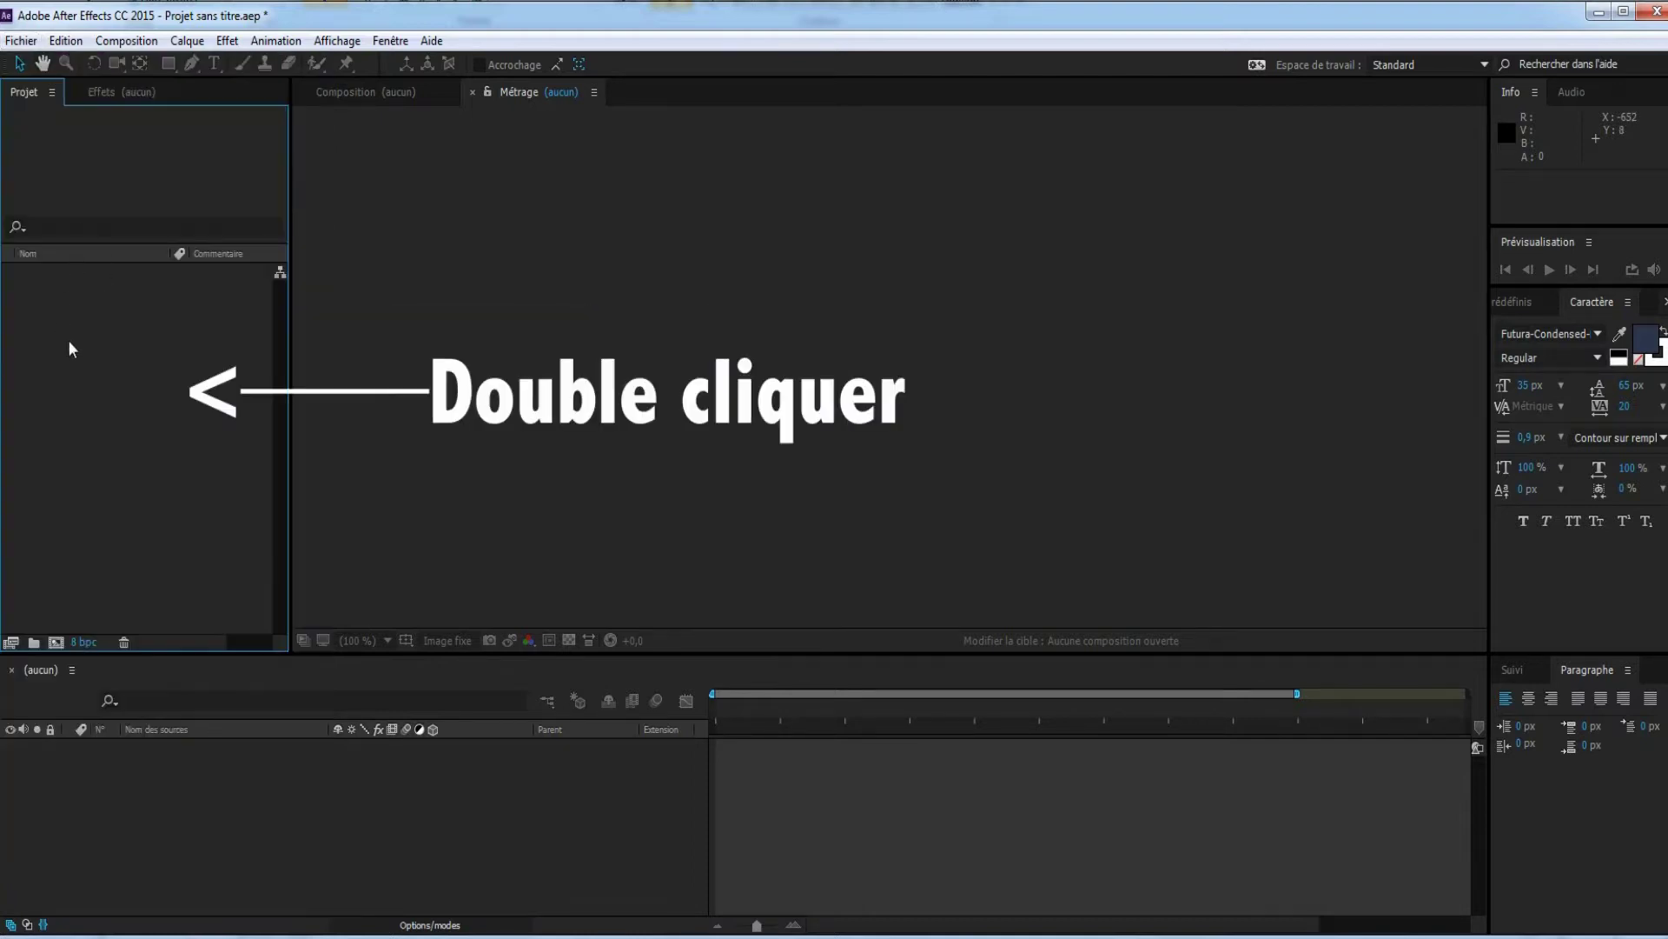
double_click(80, 380)
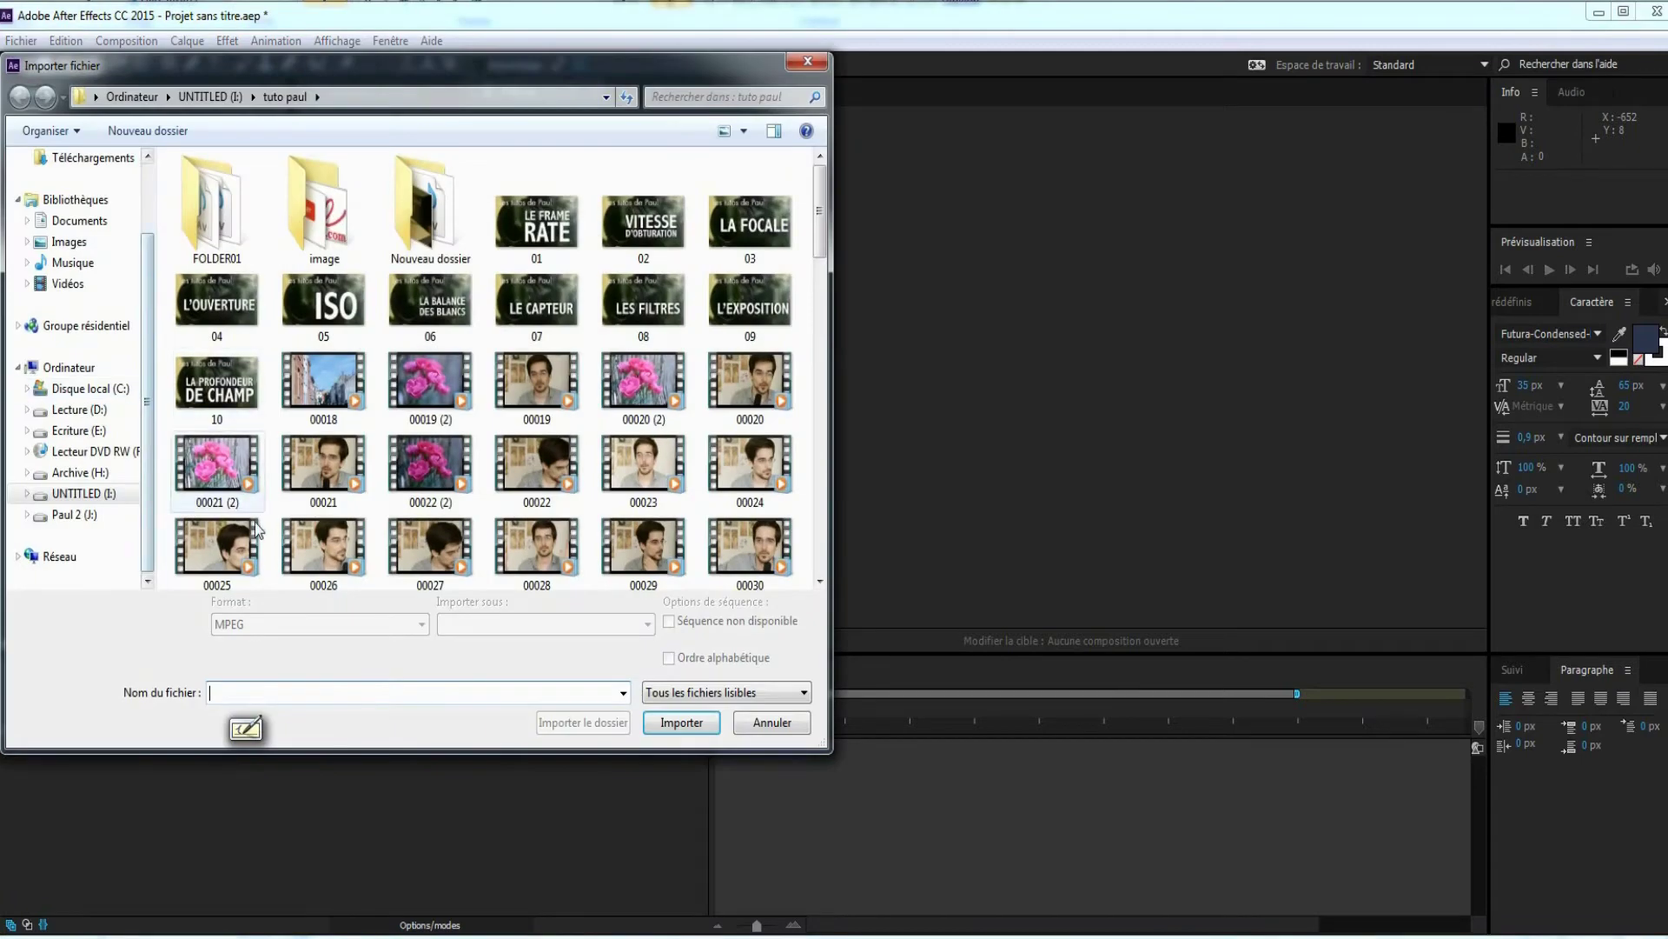
click(331, 465)
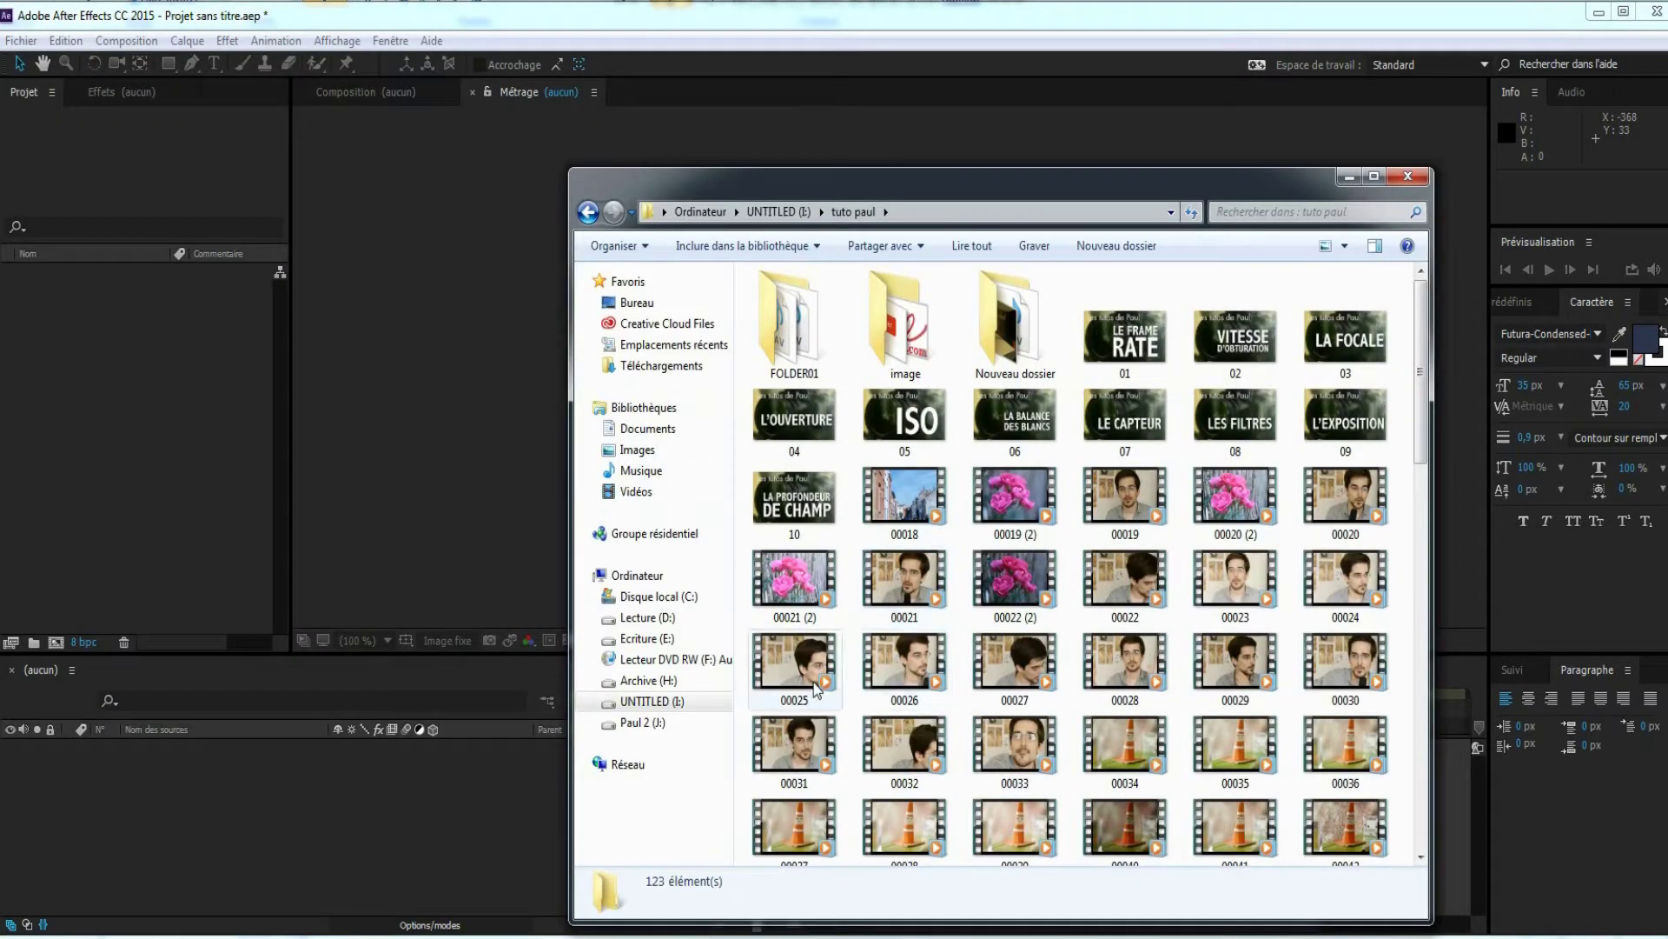
drag(1130, 591, 170, 407)
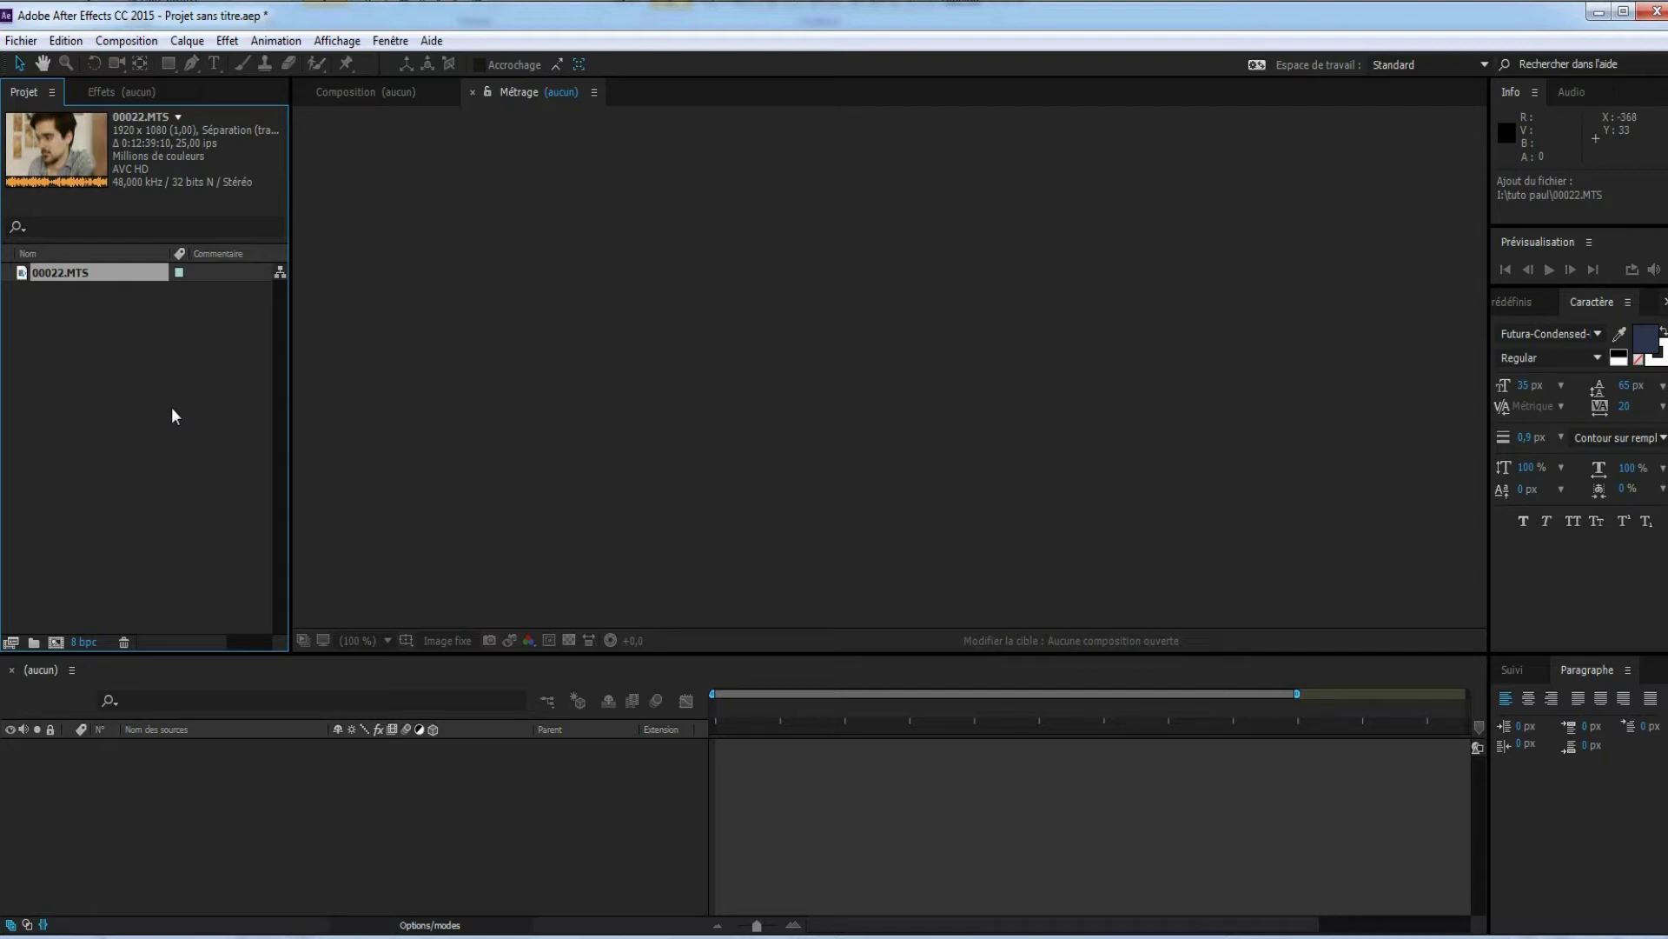
click(58, 316)
Set up a new composition with the HDTV 1080 25 preset
click(127, 42)
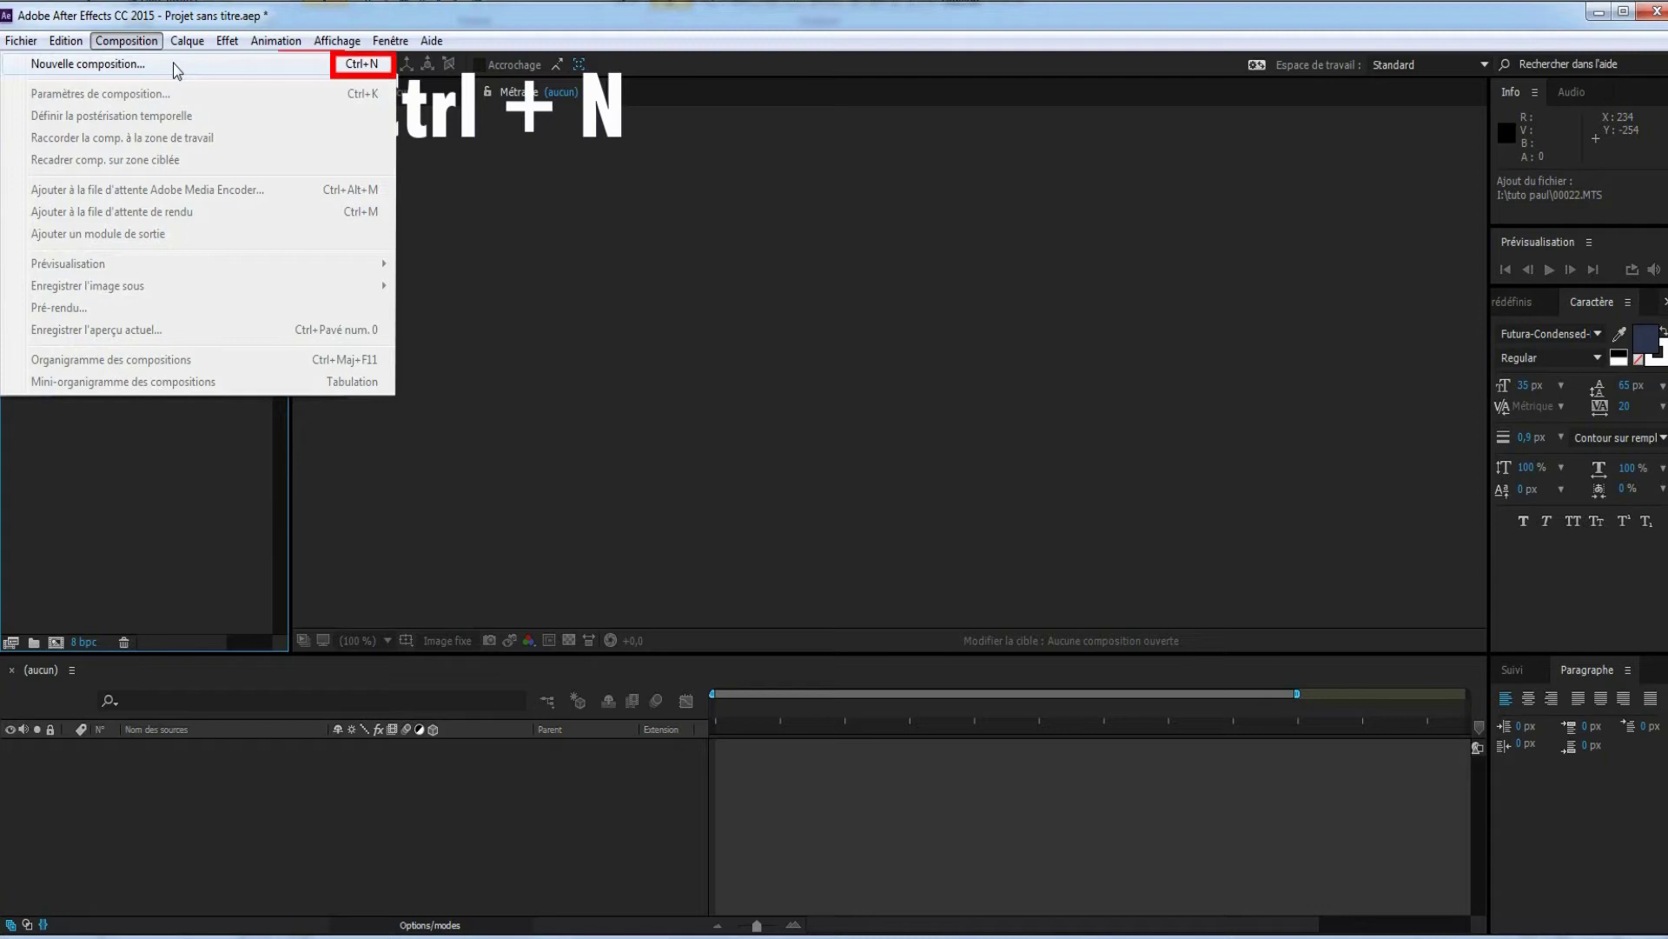
click(177, 69)
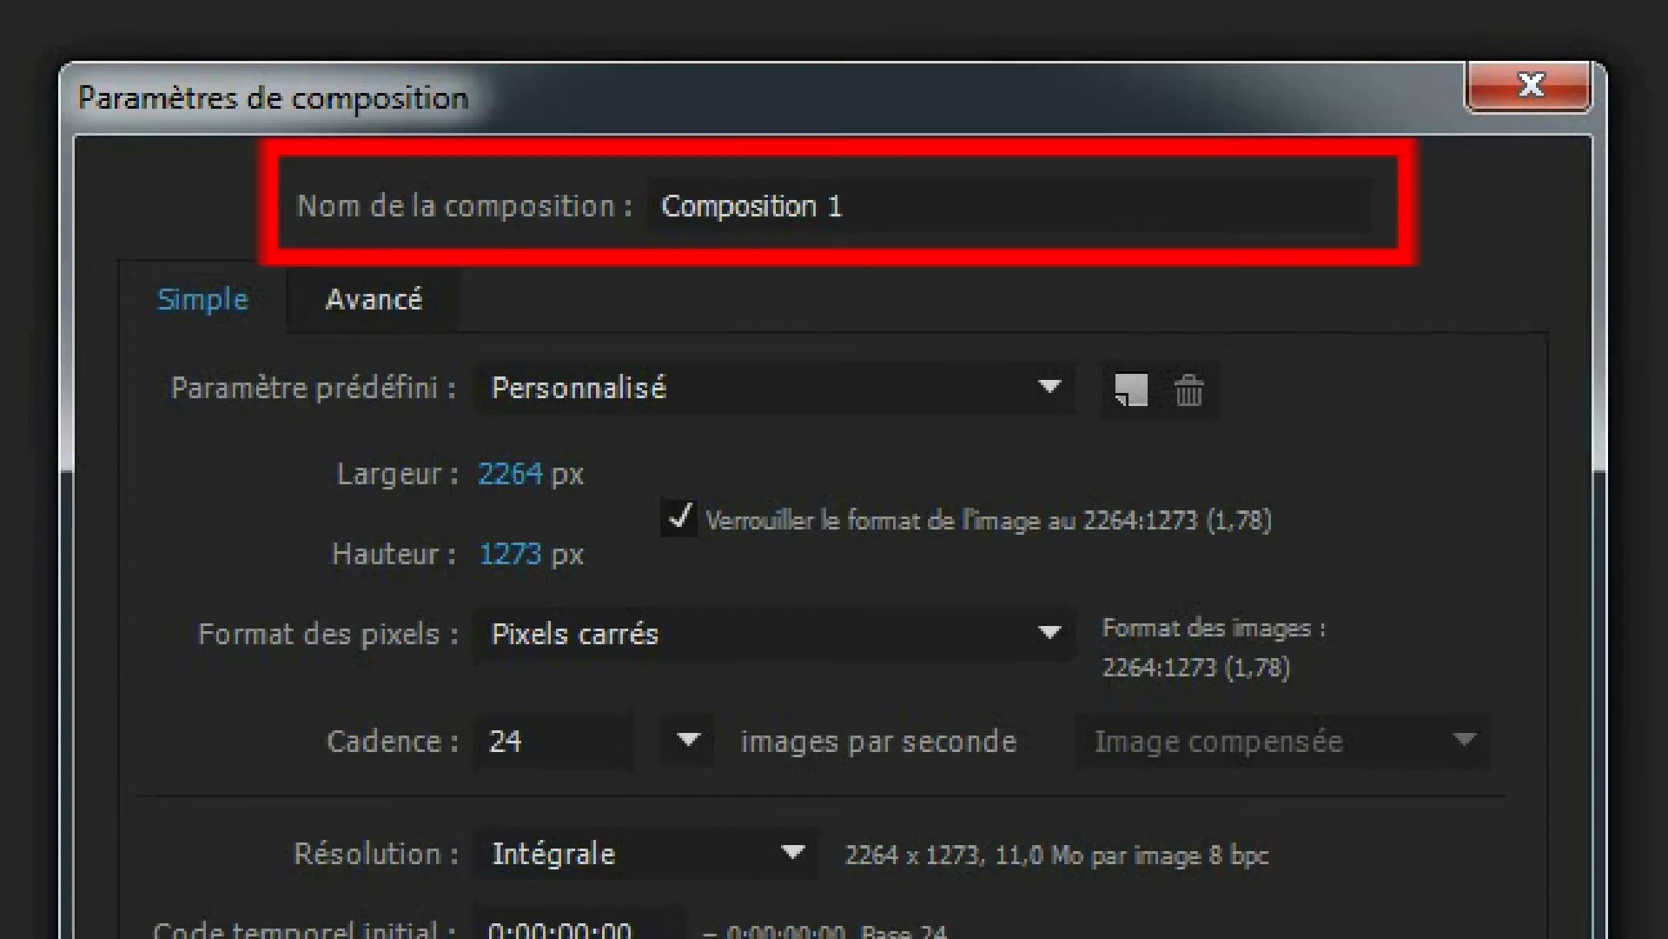
click(744, 402)
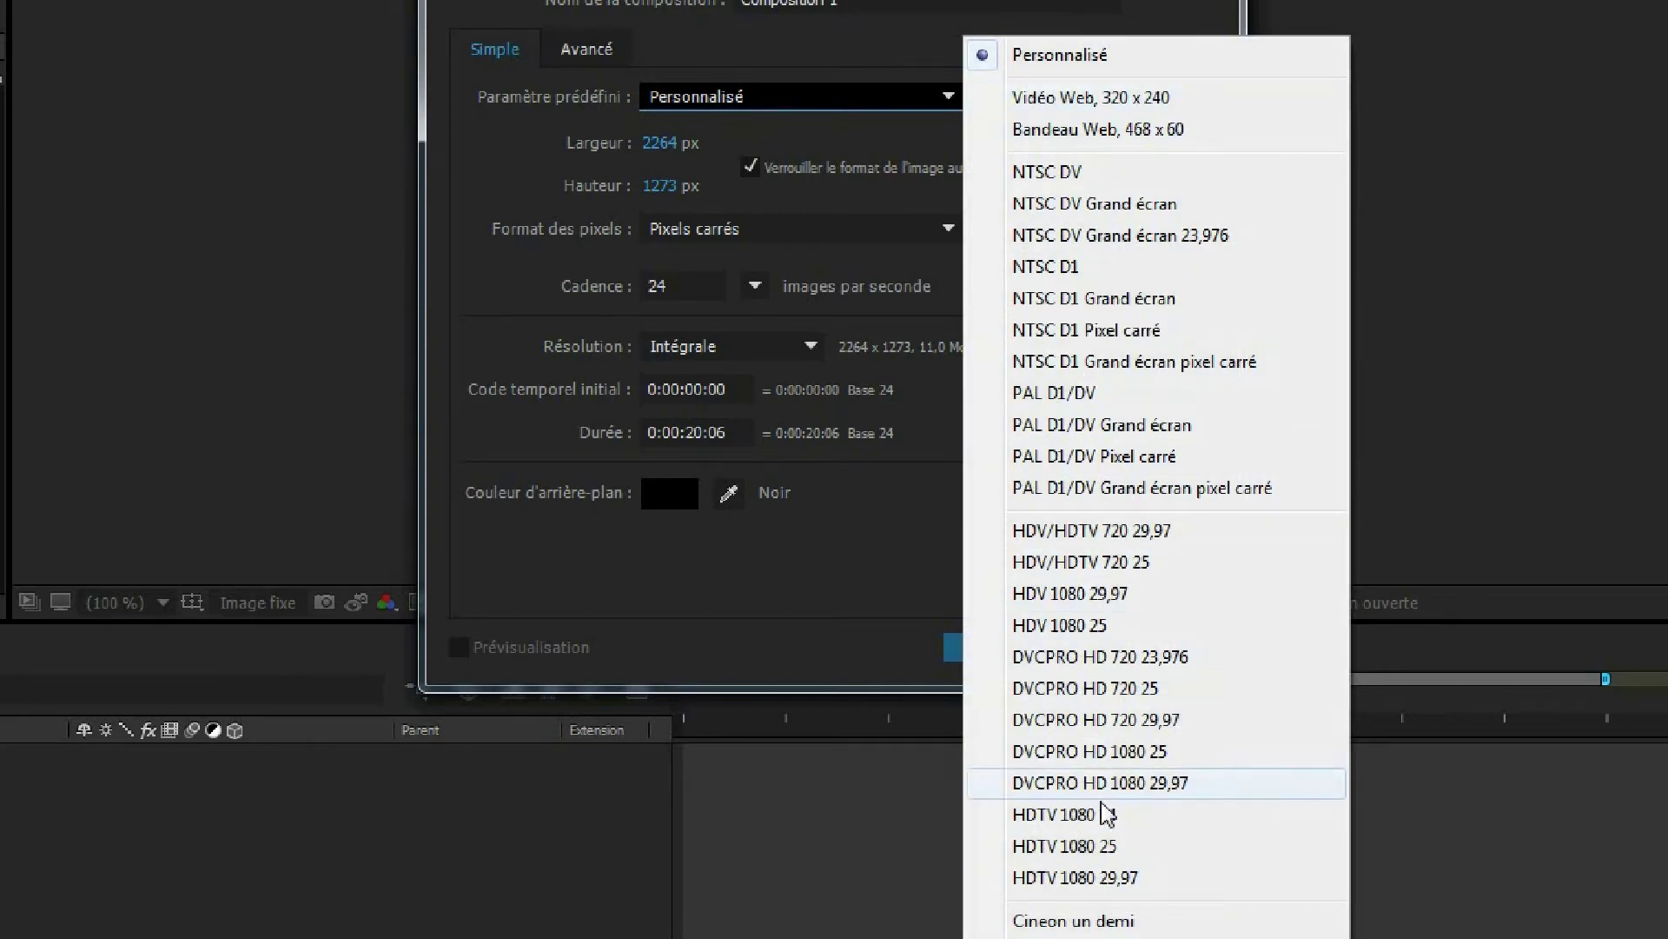
click(1069, 846)
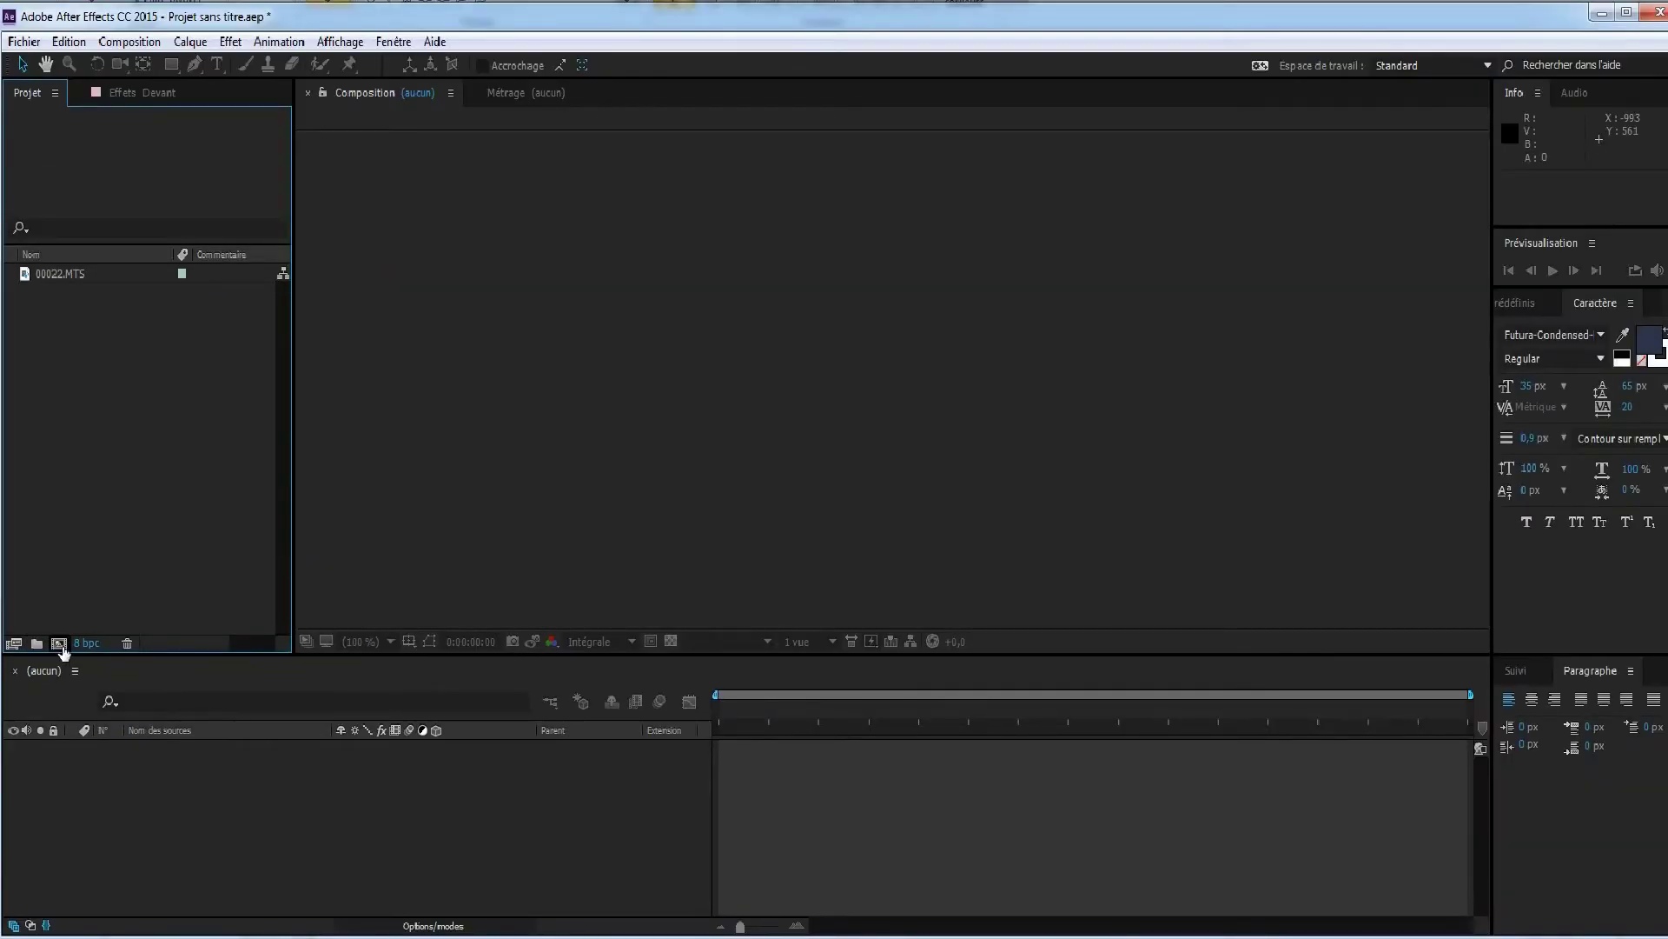
click(59, 645)
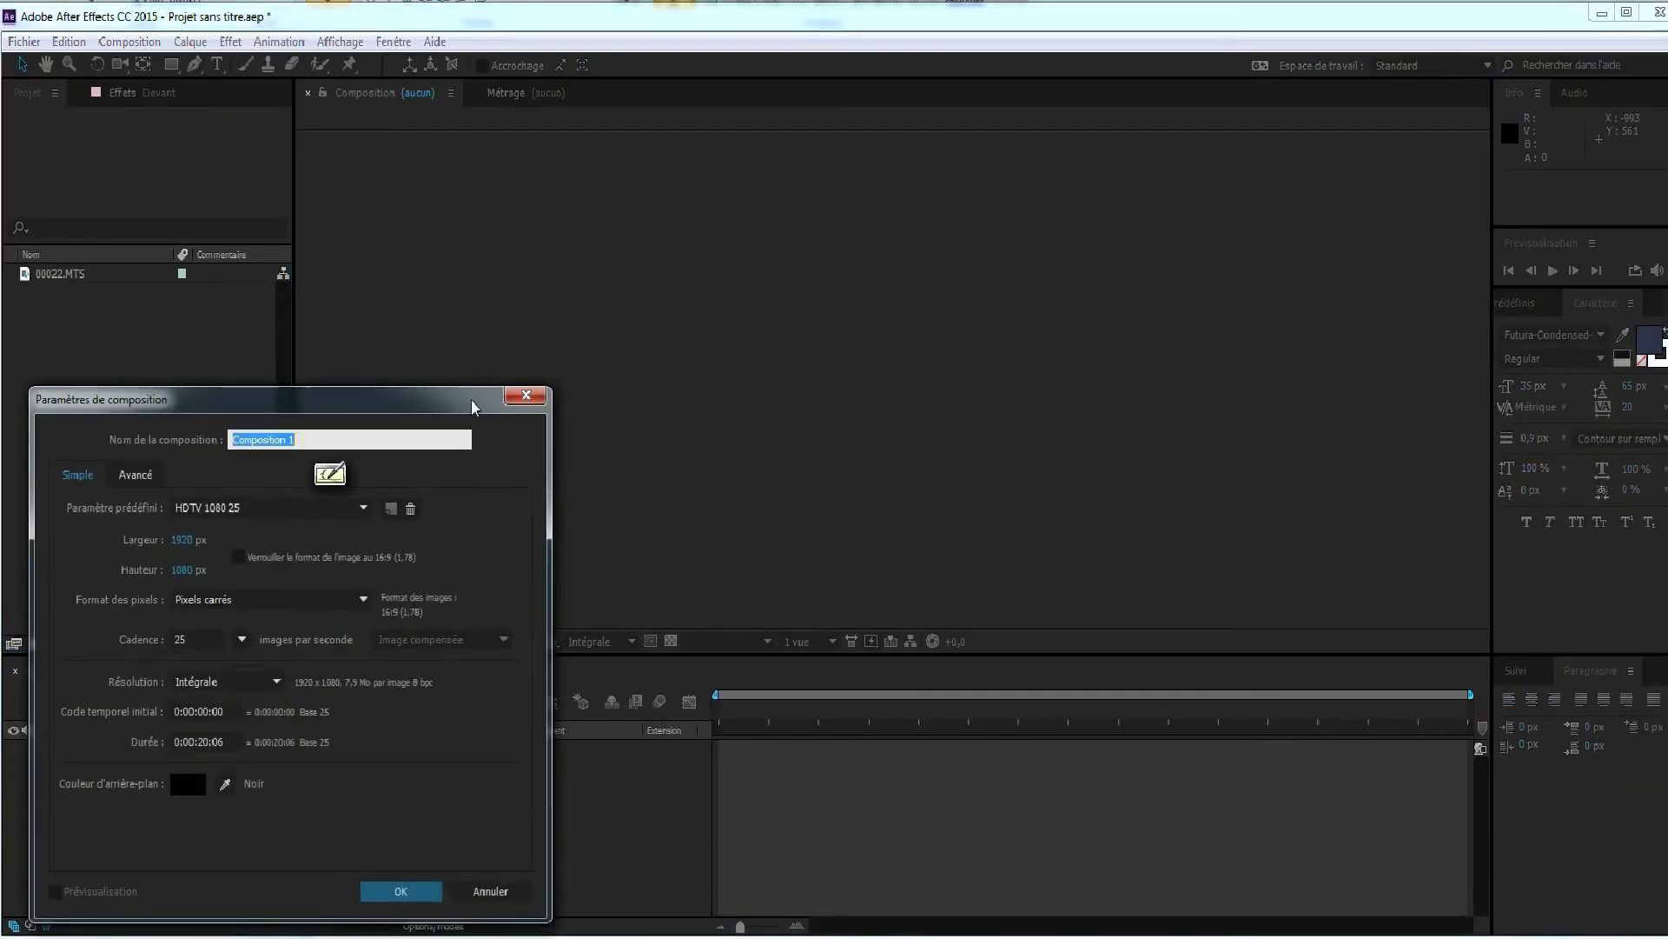
drag(476, 404, 525, 292)
click(577, 280)
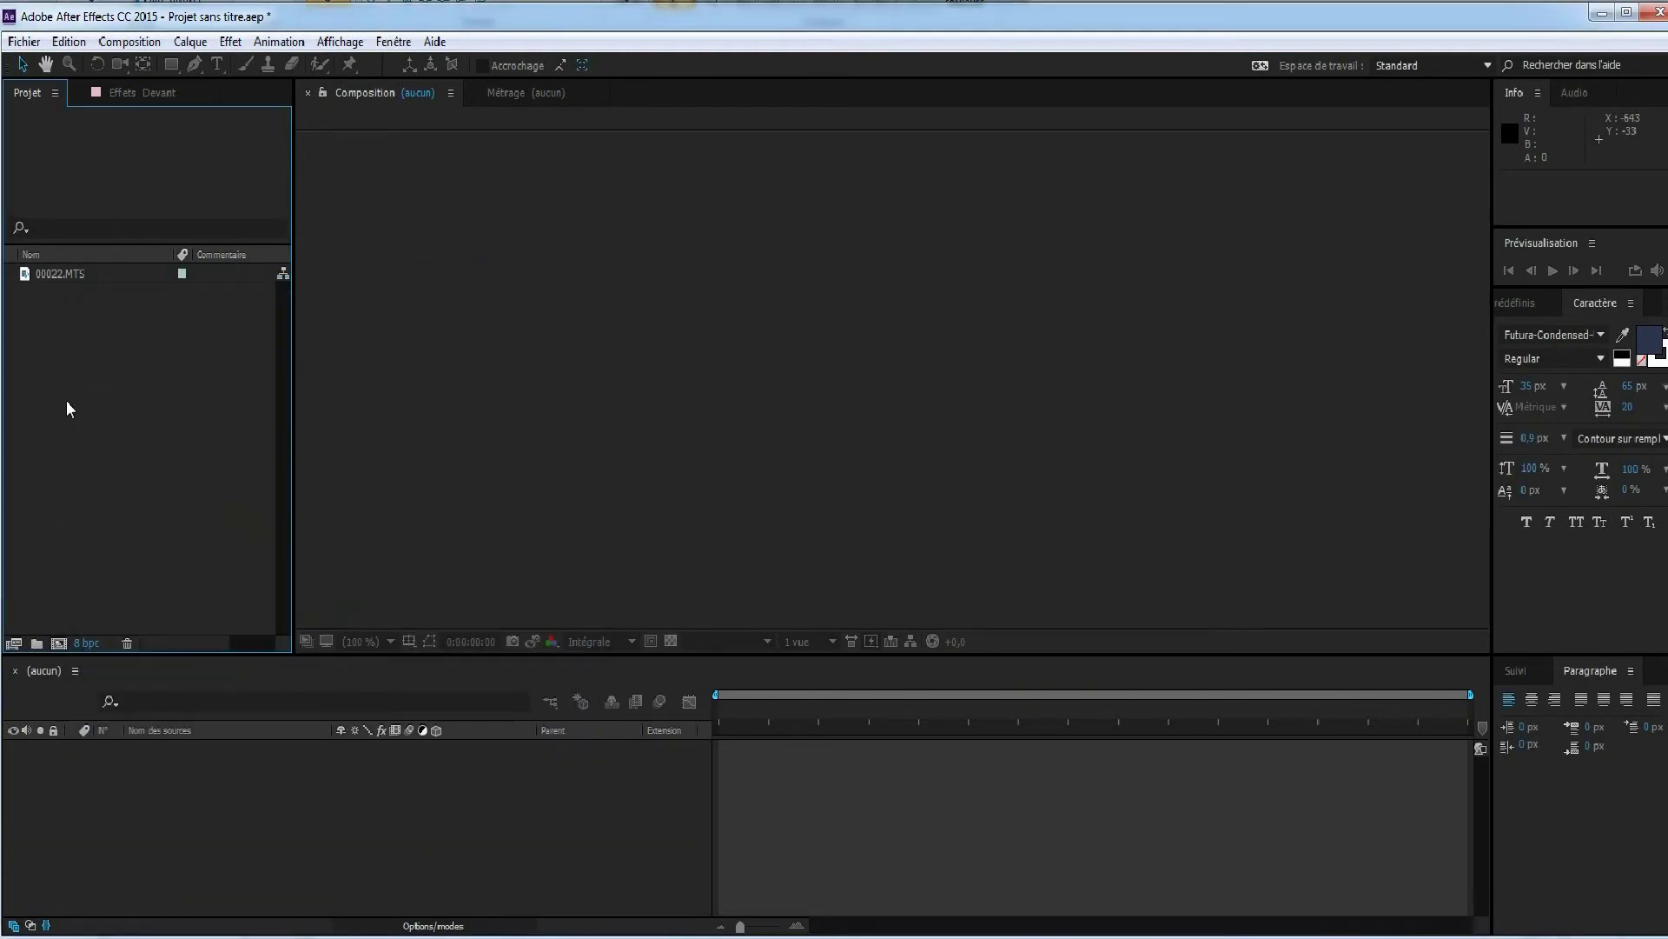
Create a composition directly from the 00022.MTS footage and scrub through its timeline
drag(35, 272, 61, 643)
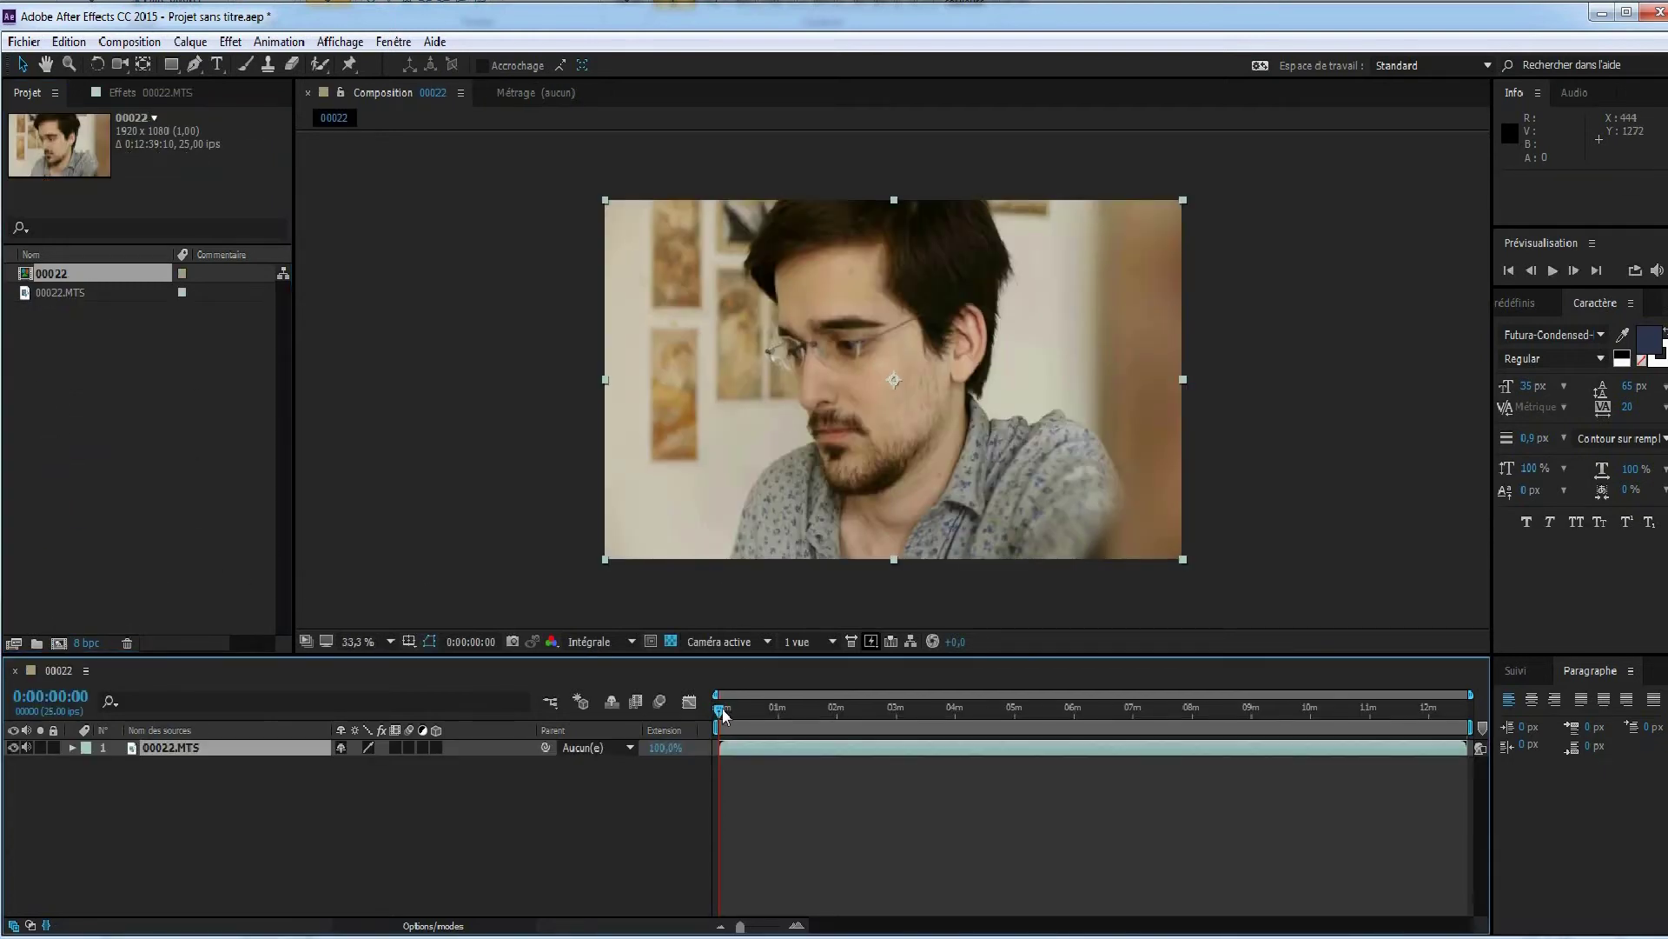
drag(723, 712, 1022, 711)
mouse_move(1333, 731)
mouse_down()
mouse_move(1445, 710)
mouse_move(1013, 712)
mouse_move(759, 743)
mouse_move(1344, 718)
mouse_up()
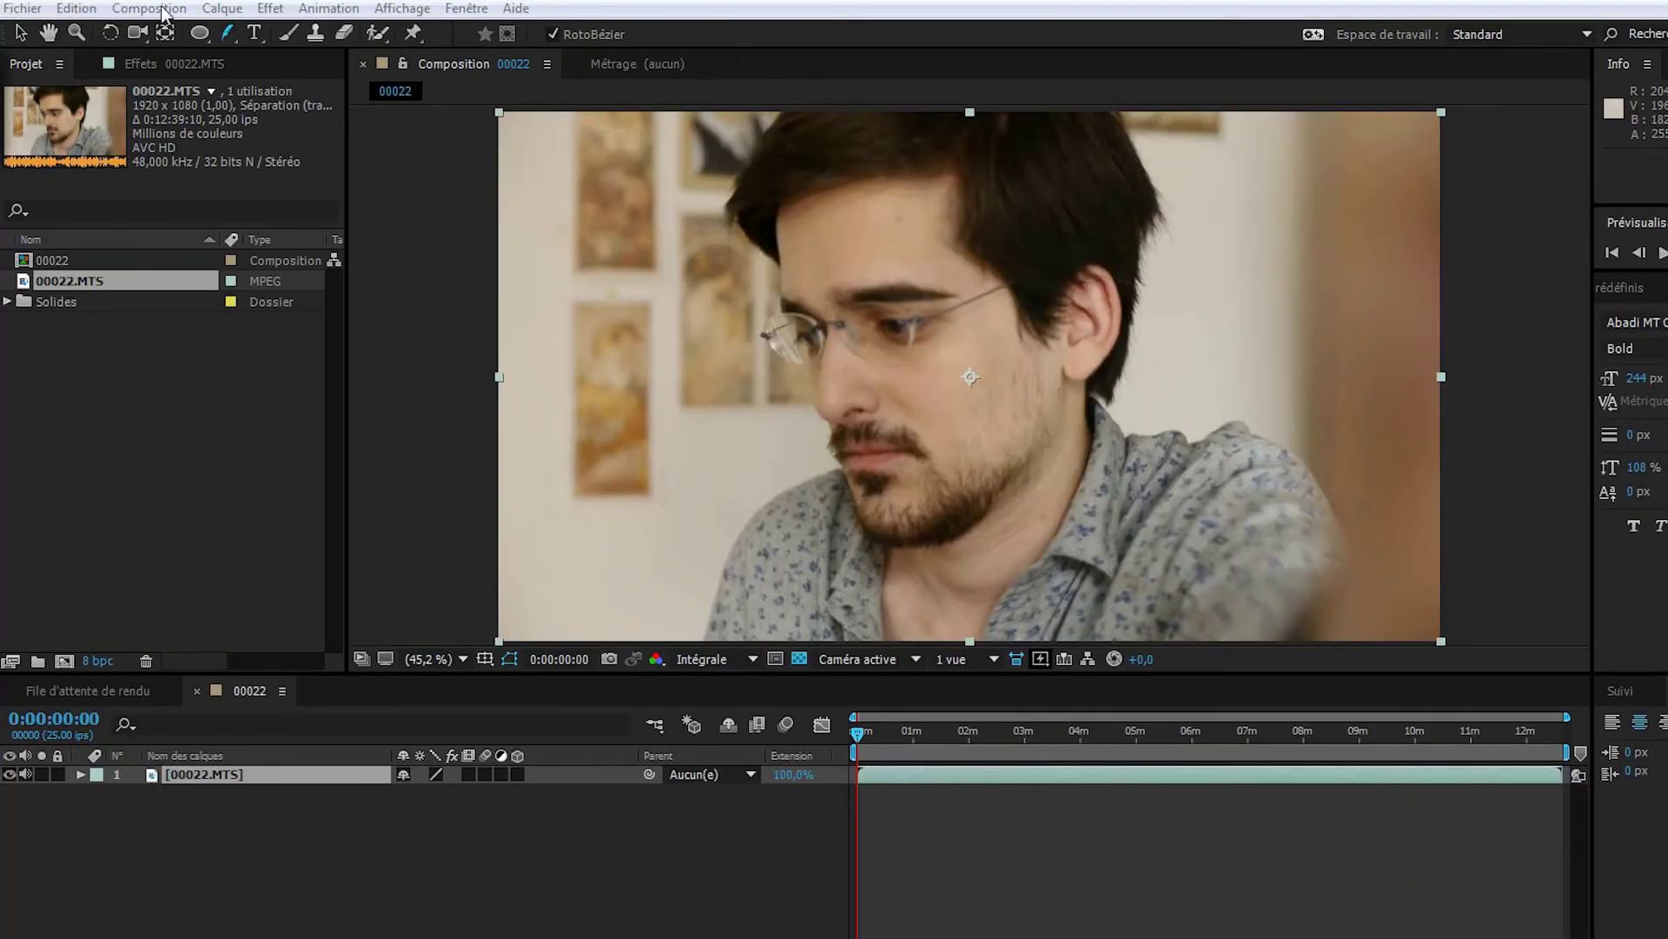
Create a new composition named Composition 1 with the HDTV 1080 25 preset at 1920 x 1080 px and 25 frames per second
click(161, 12)
click(153, 30)
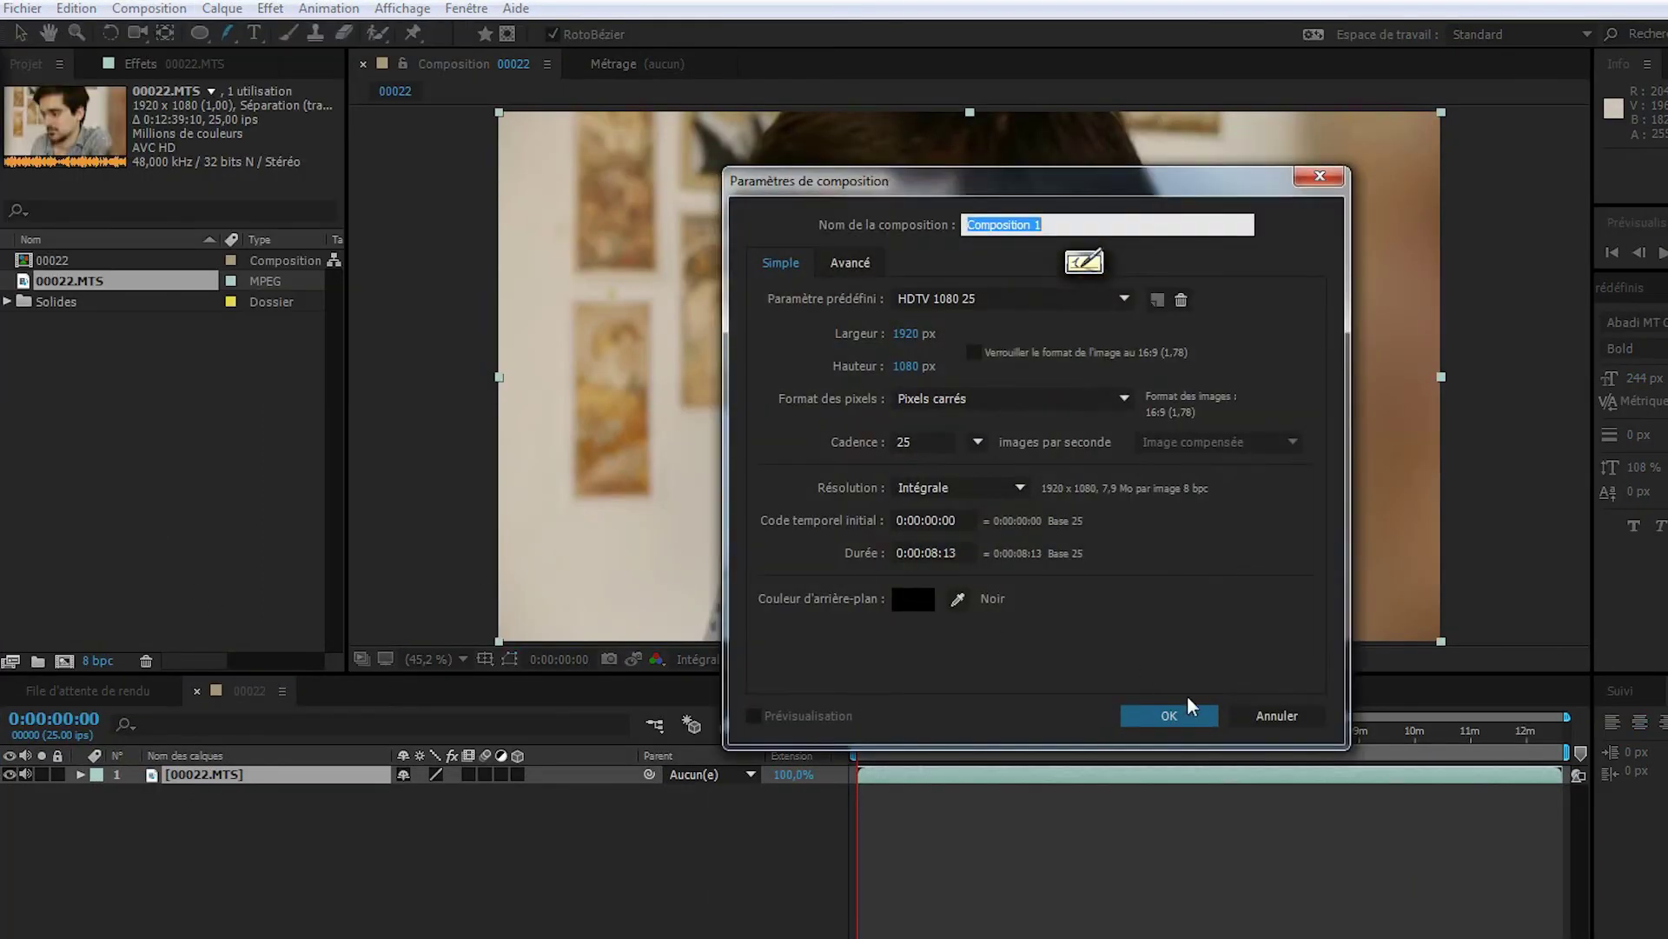
click(1184, 711)
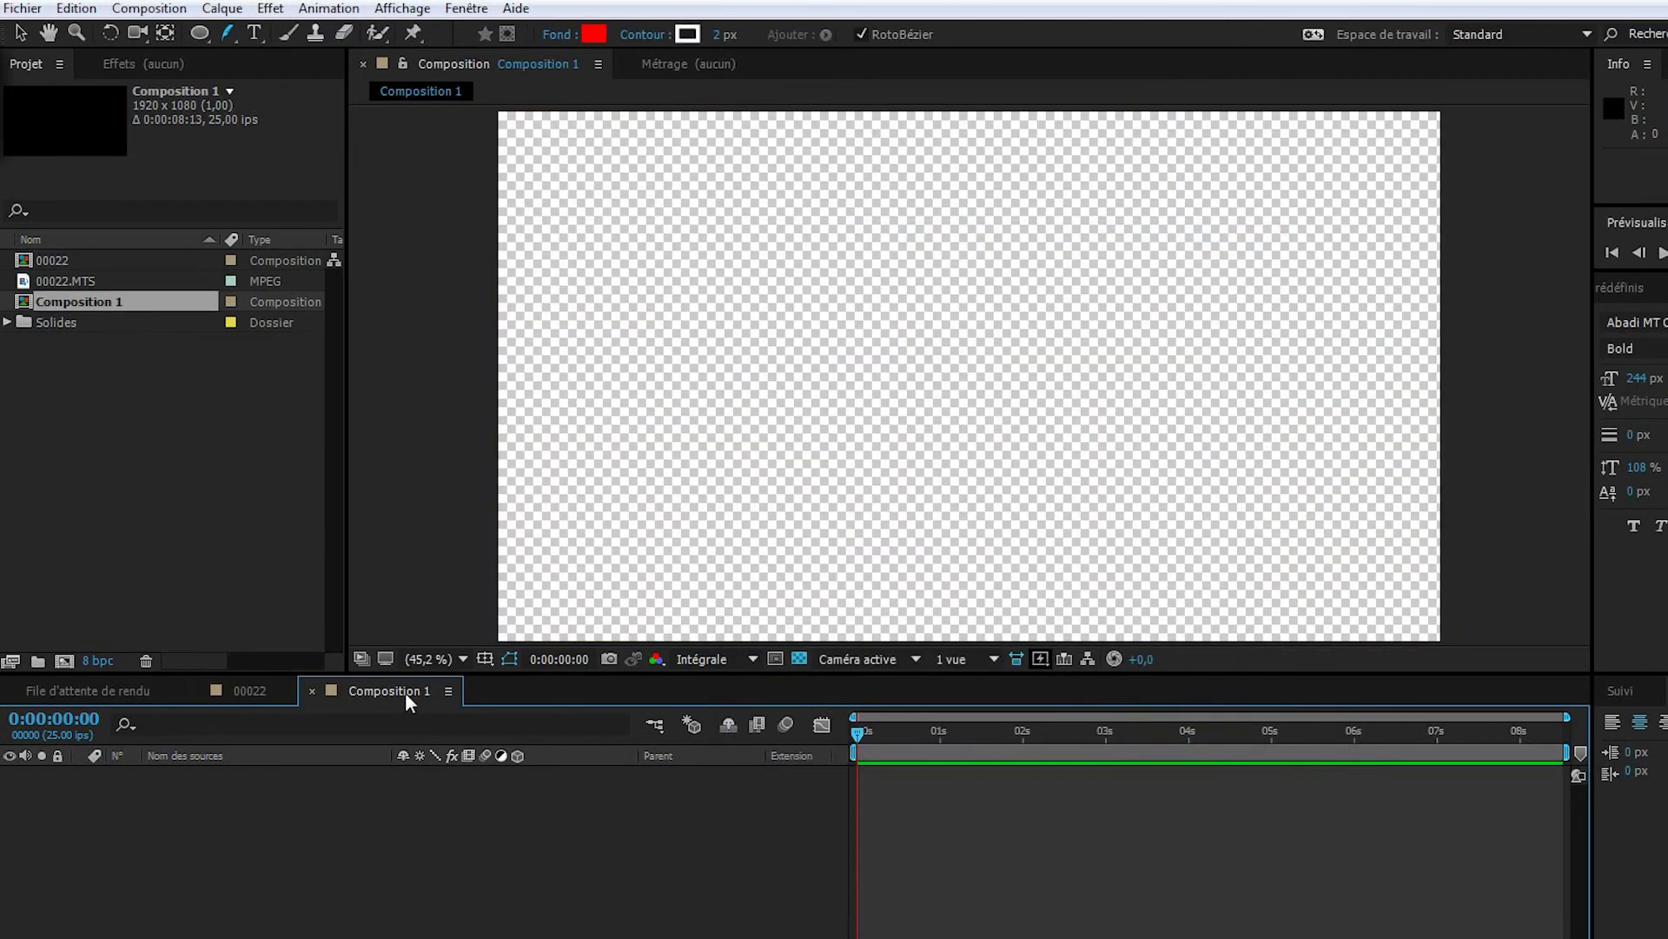
Scrub through the 00022 composition and nest it as a layer inside Composition 1
click(254, 687)
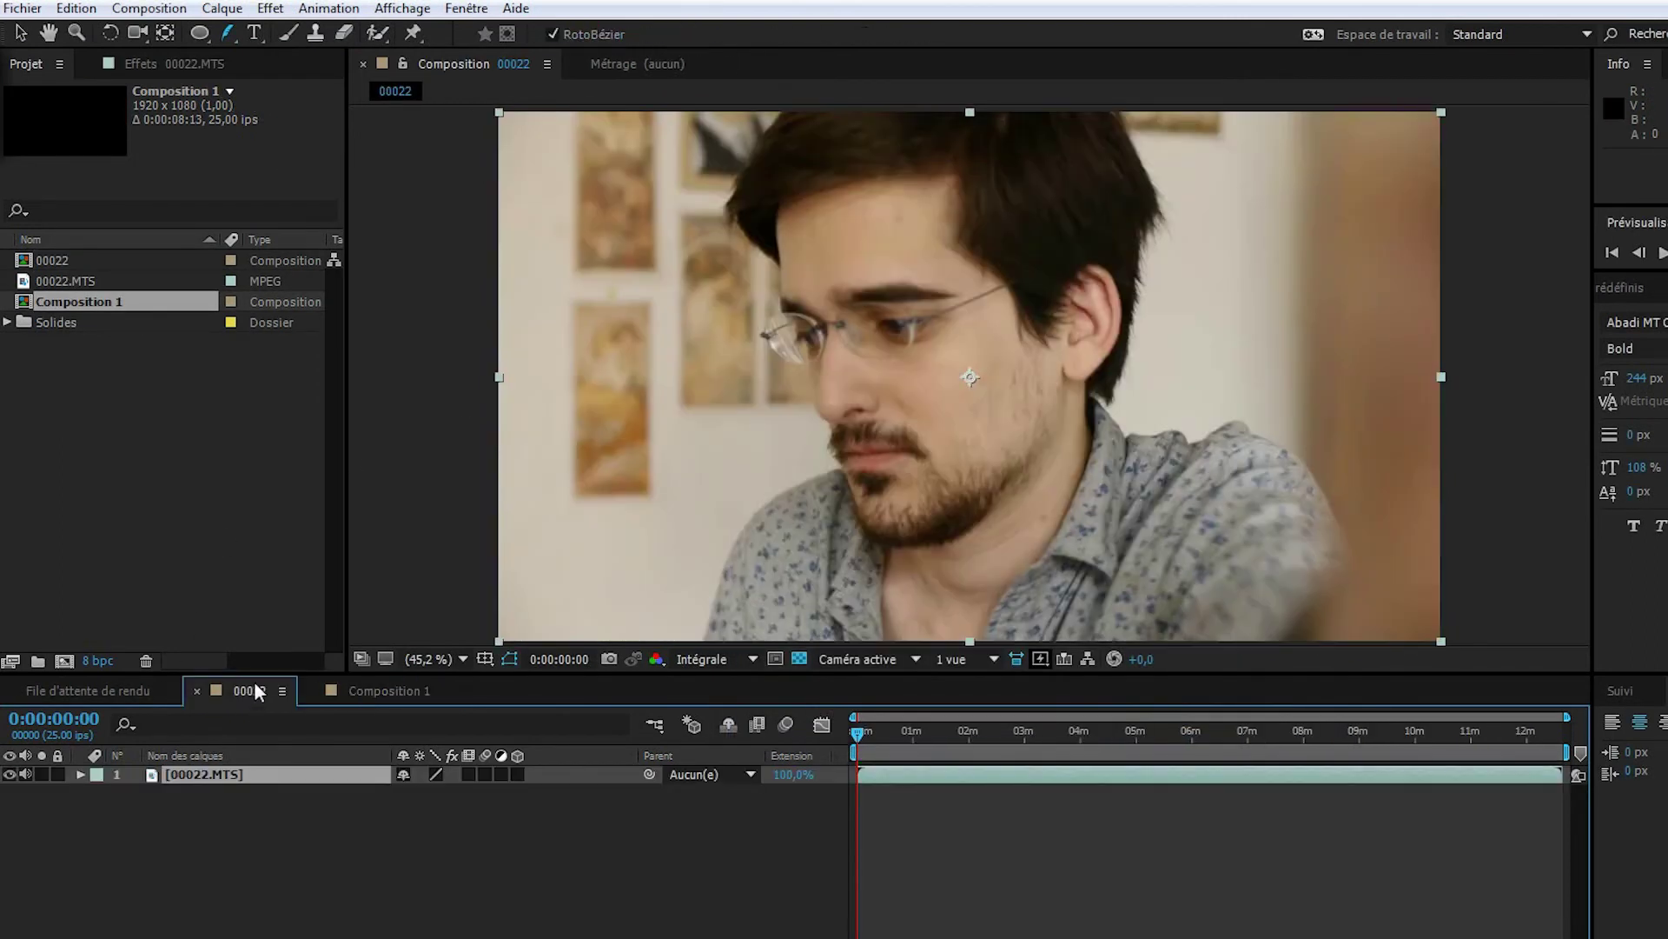
drag(874, 735, 1503, 737)
click(391, 690)
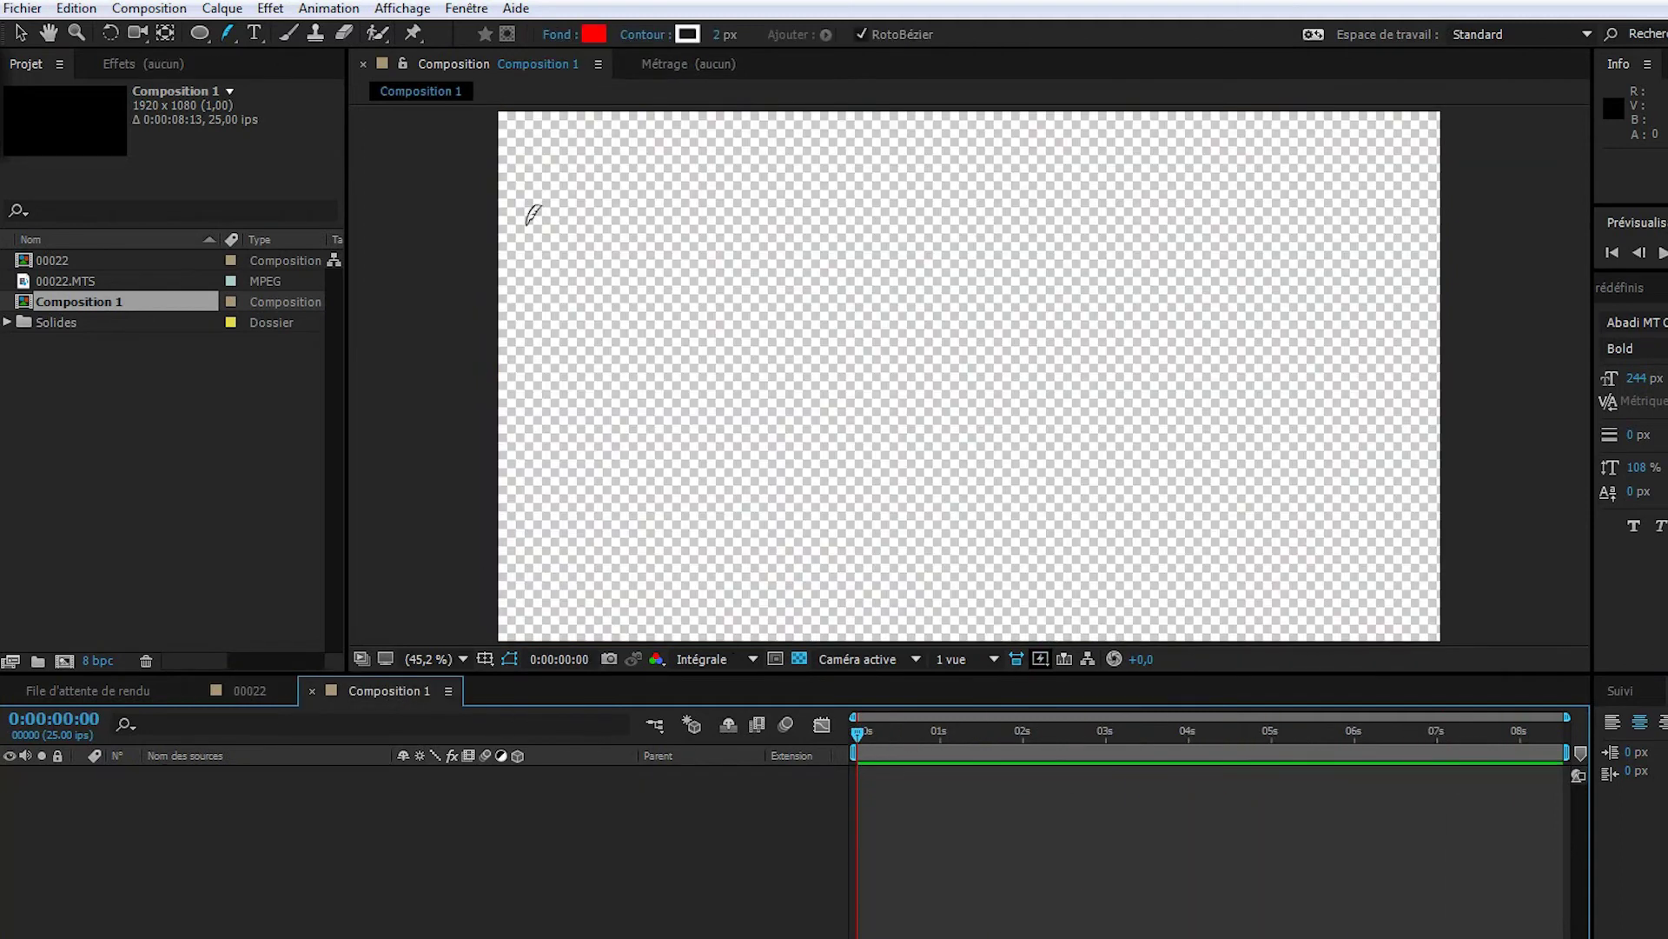
drag(79, 260, 231, 834)
drag(857, 732, 753, 723)
click(122, 835)
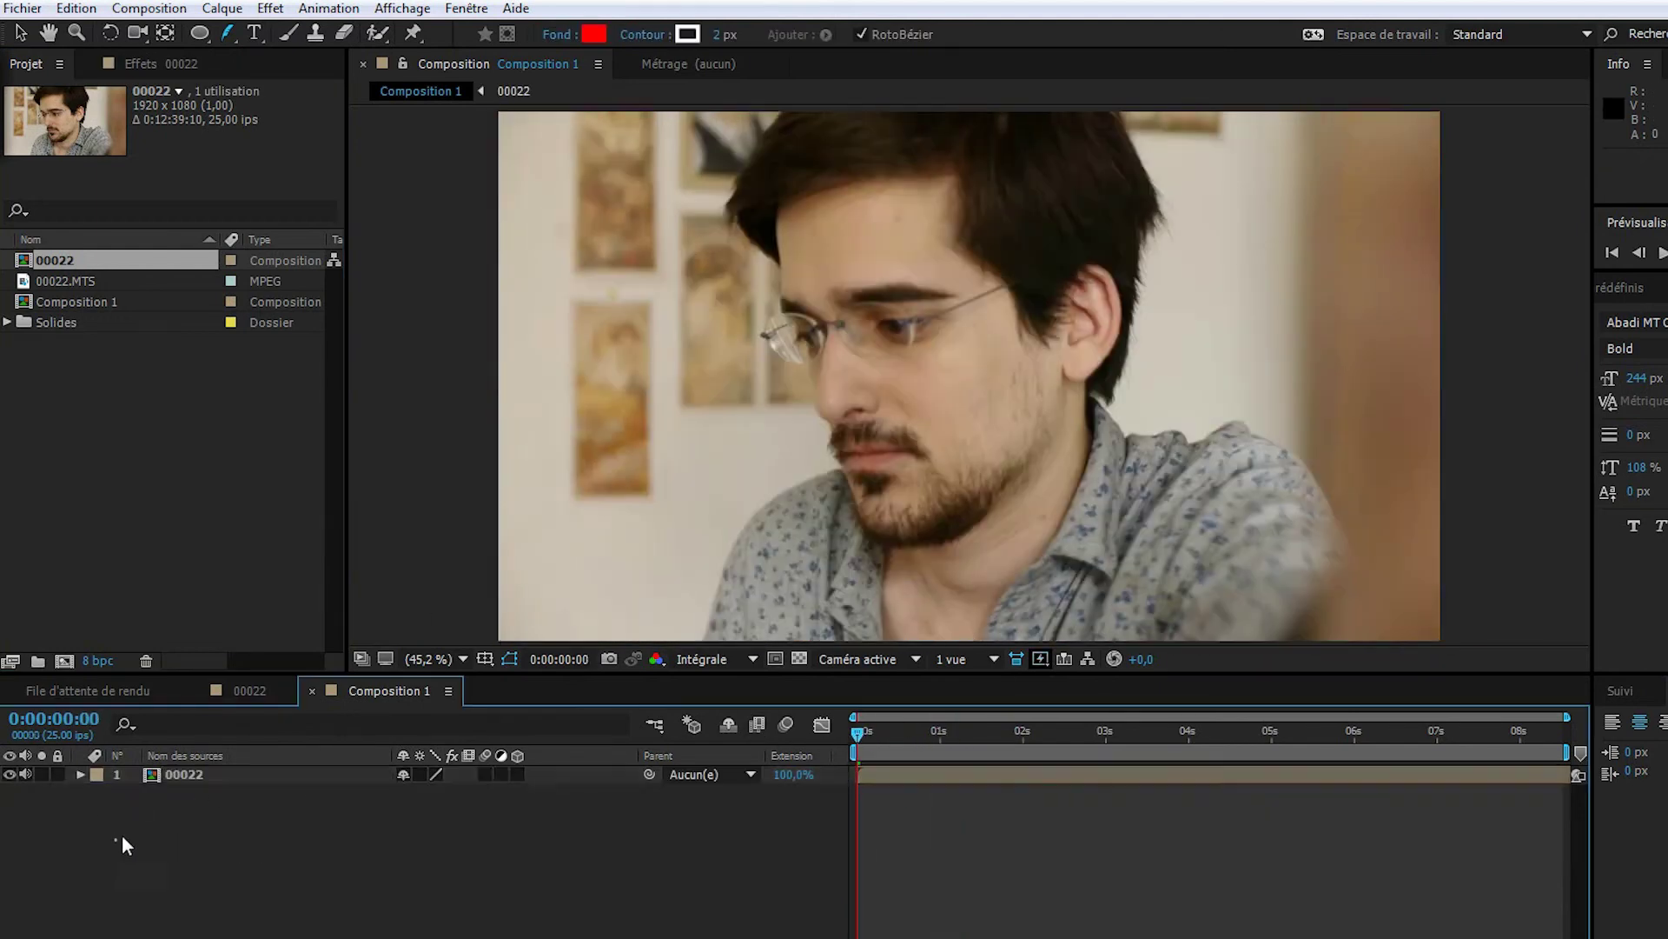
Duplicate the 00022.MTS layer nine times in the 00022 composition
click(250, 692)
click(199, 769)
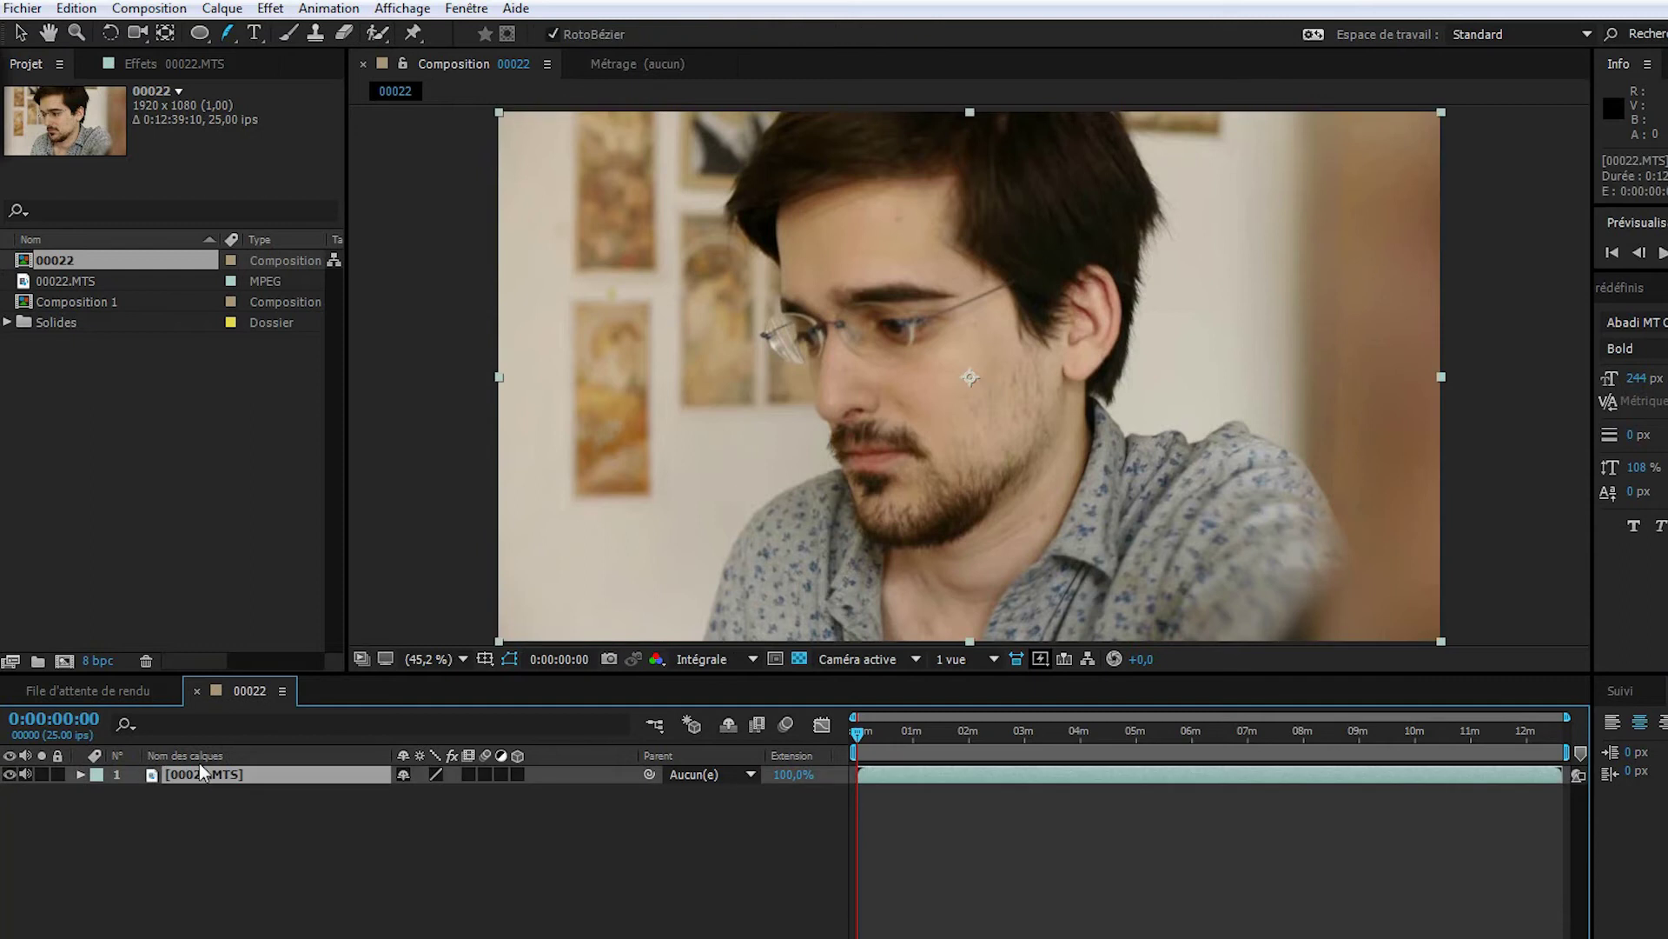
key(ctrl+d)
key(ctrl+d)
key(ctrl+d)
key(ctrl+d)
key(ctrl+d)
key(ctrl+d)
key(ctrl+d)
key(ctrl+d)
key(ctrl+d)
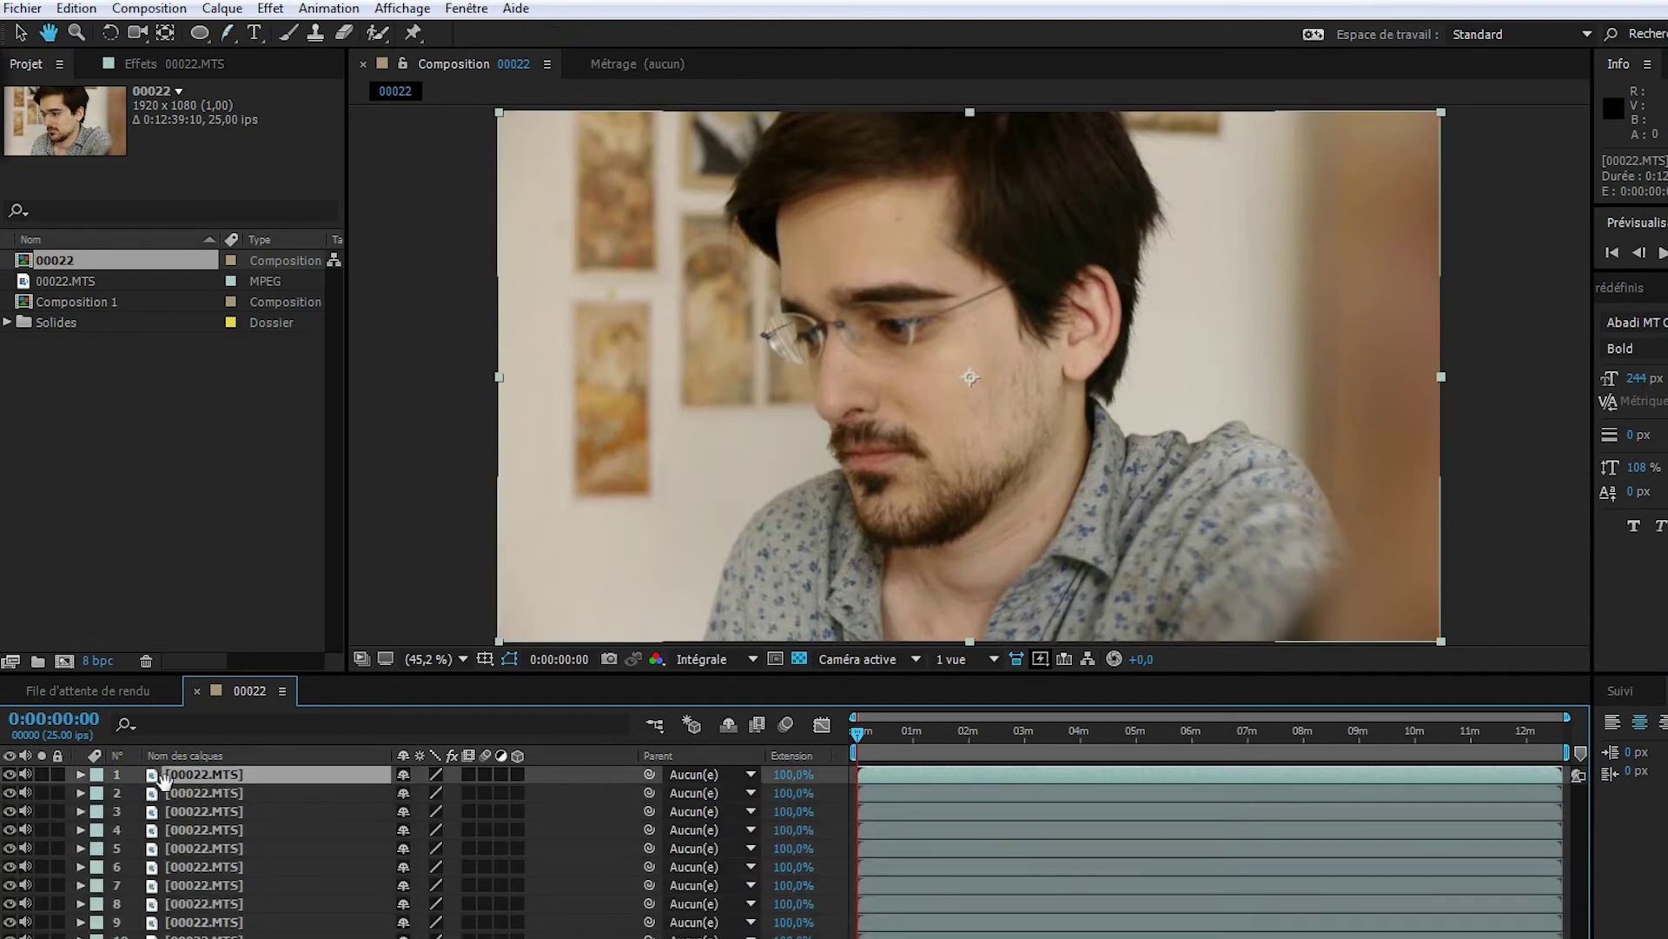
Precompose all layers of the 00022 composition into Précomp. 1, transferring all attributes to the new composition
key(ctrl+a)
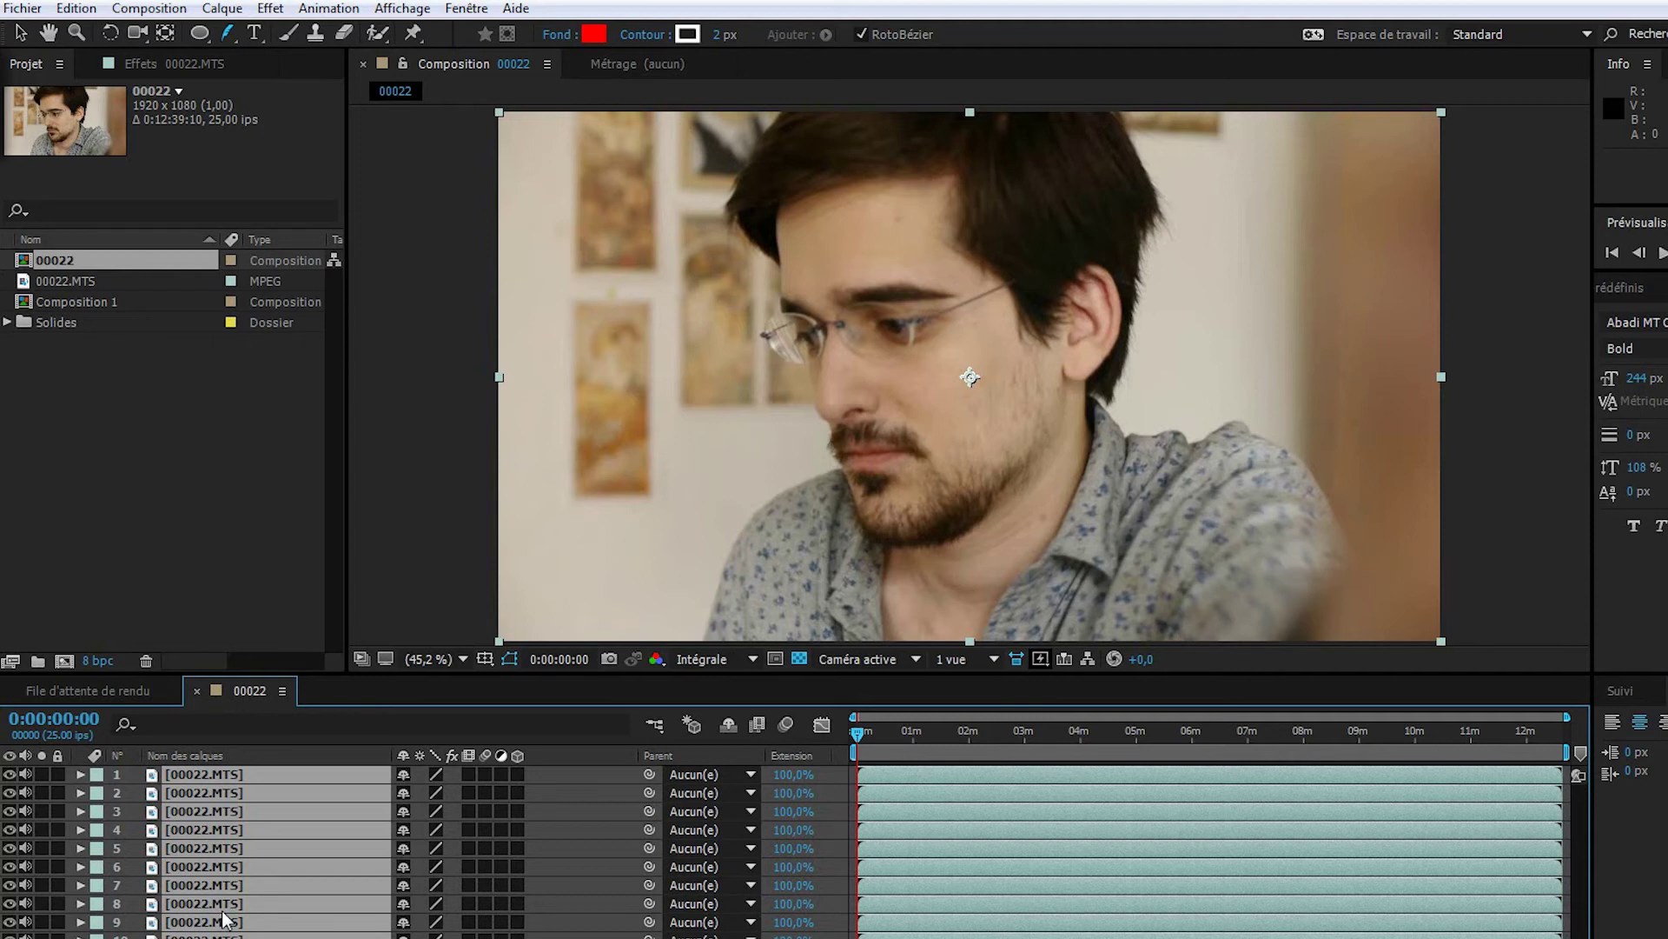
key(ctrl+shift+c)
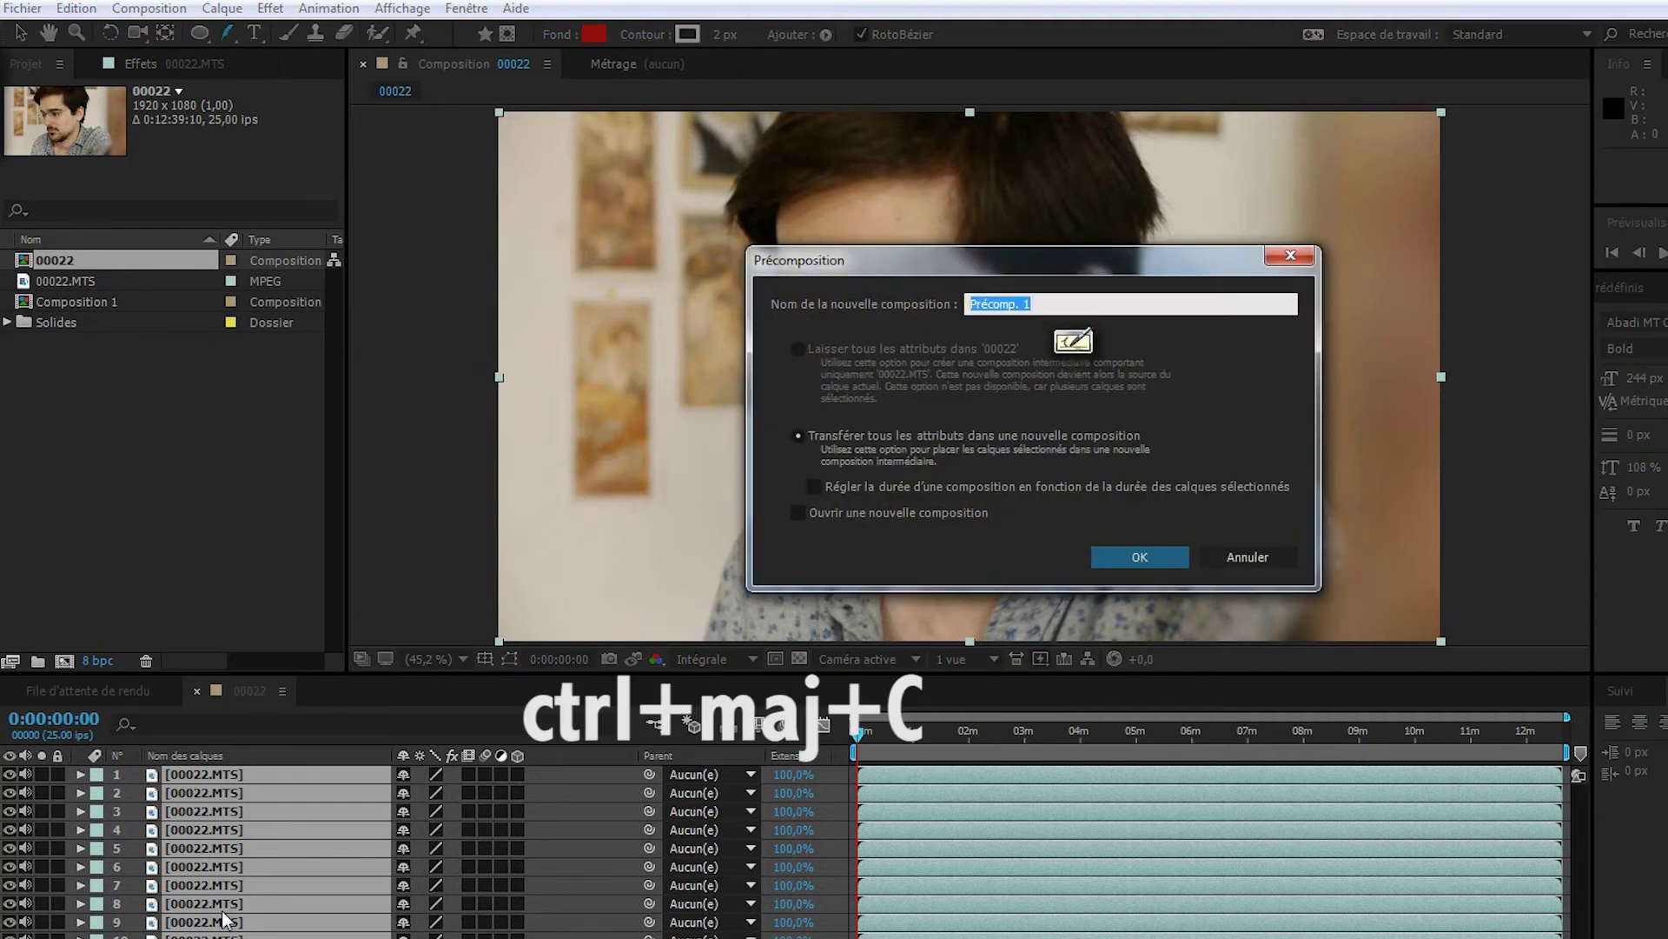
drag(1086, 266, 1032, 283)
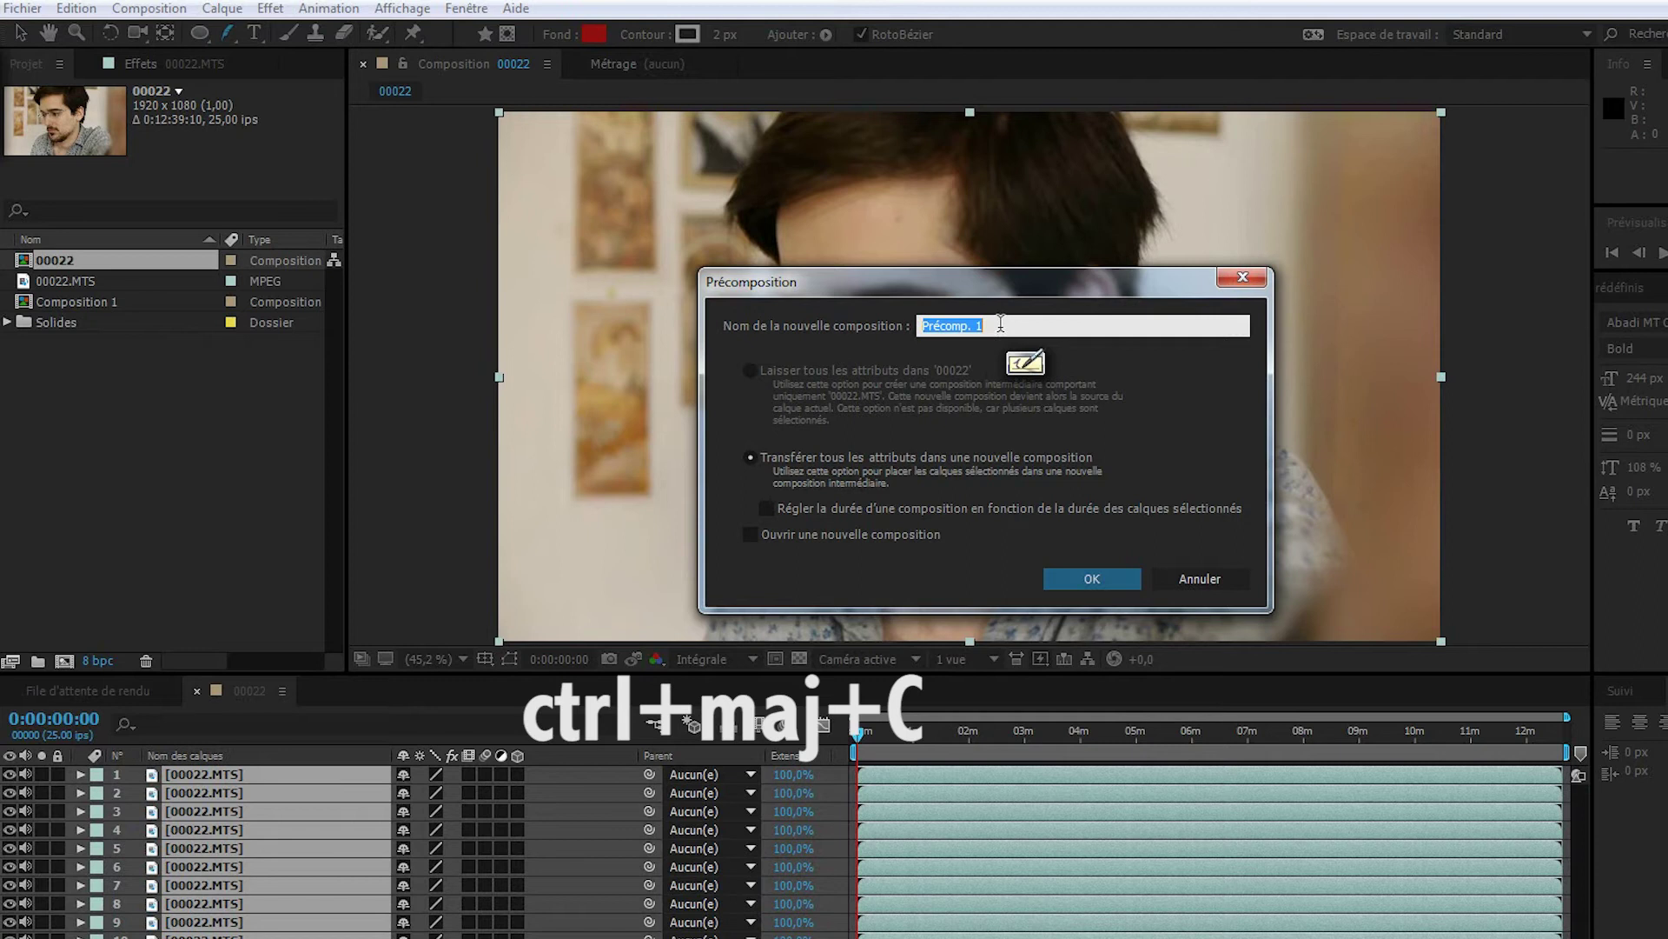
click(1092, 577)
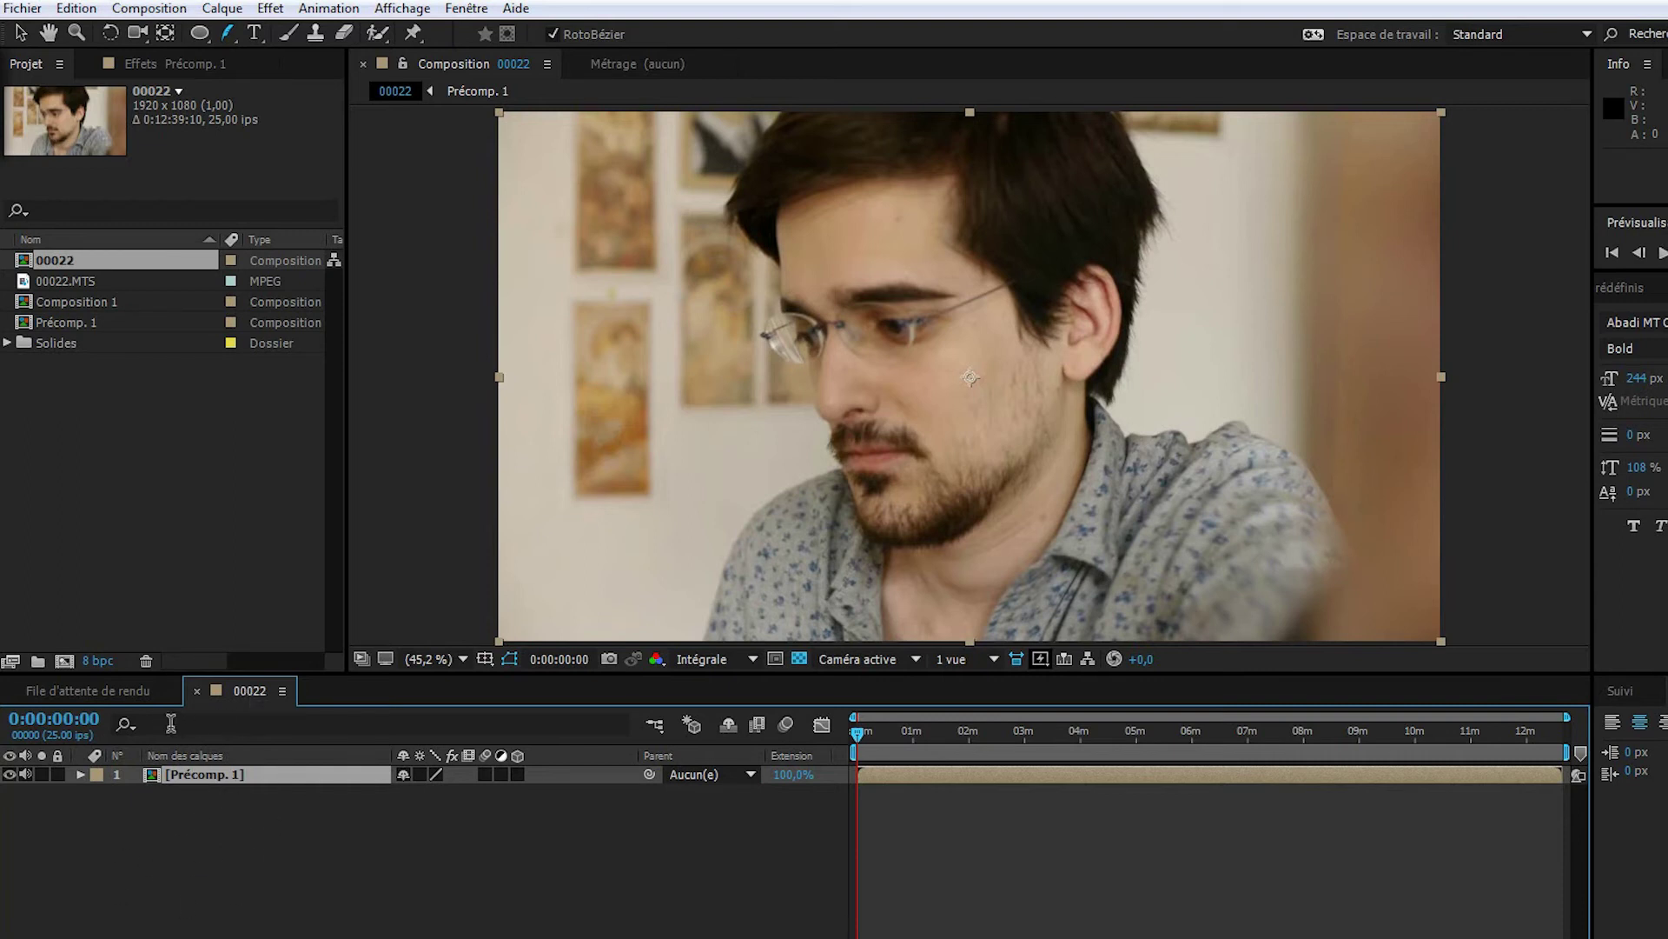
Inspect the layers inside Précomp. 1 and delete the precomposition's layer from the 00022 composition
double_click(205, 773)
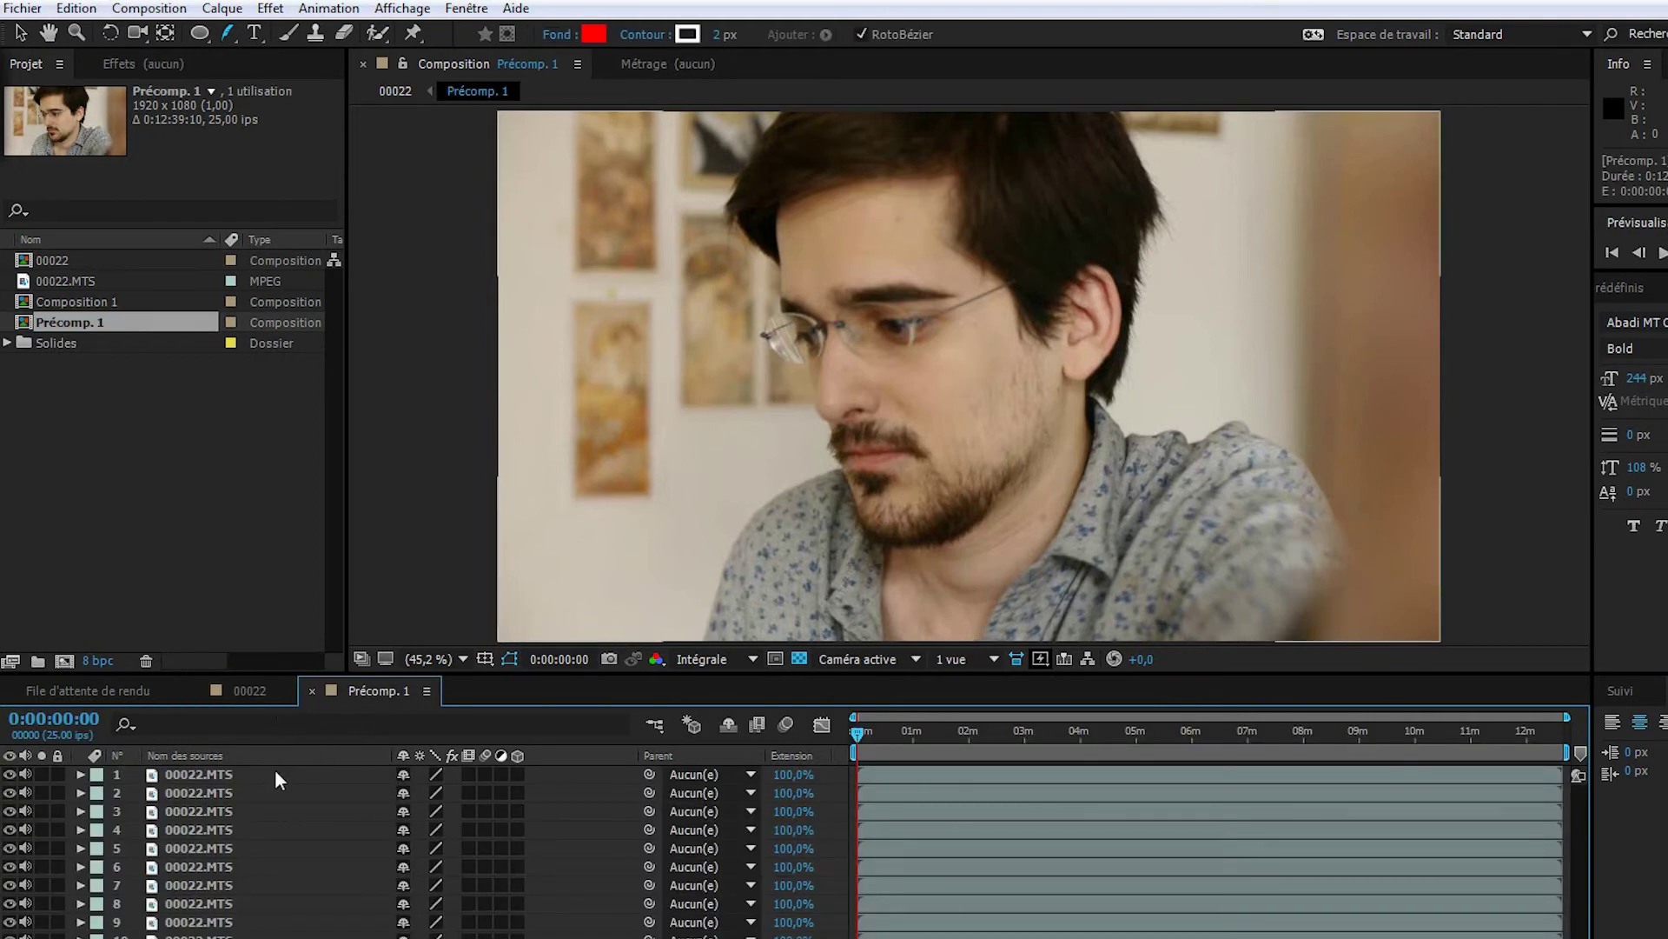
key(h)
key(g)
click(315, 691)
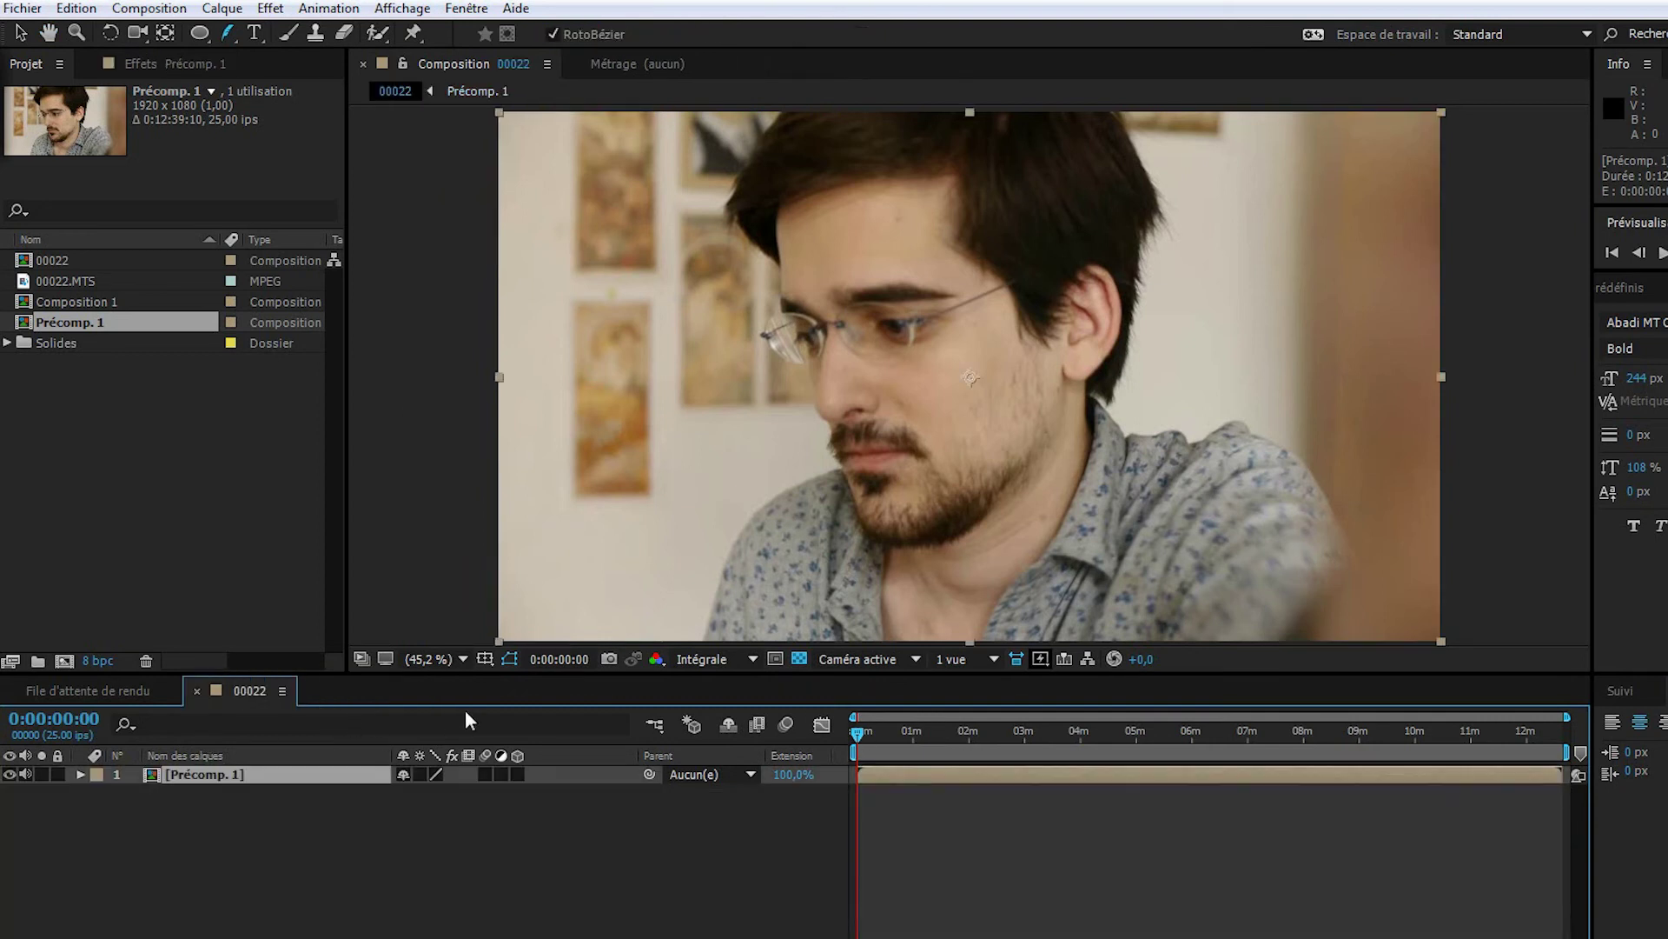
key(Delete)
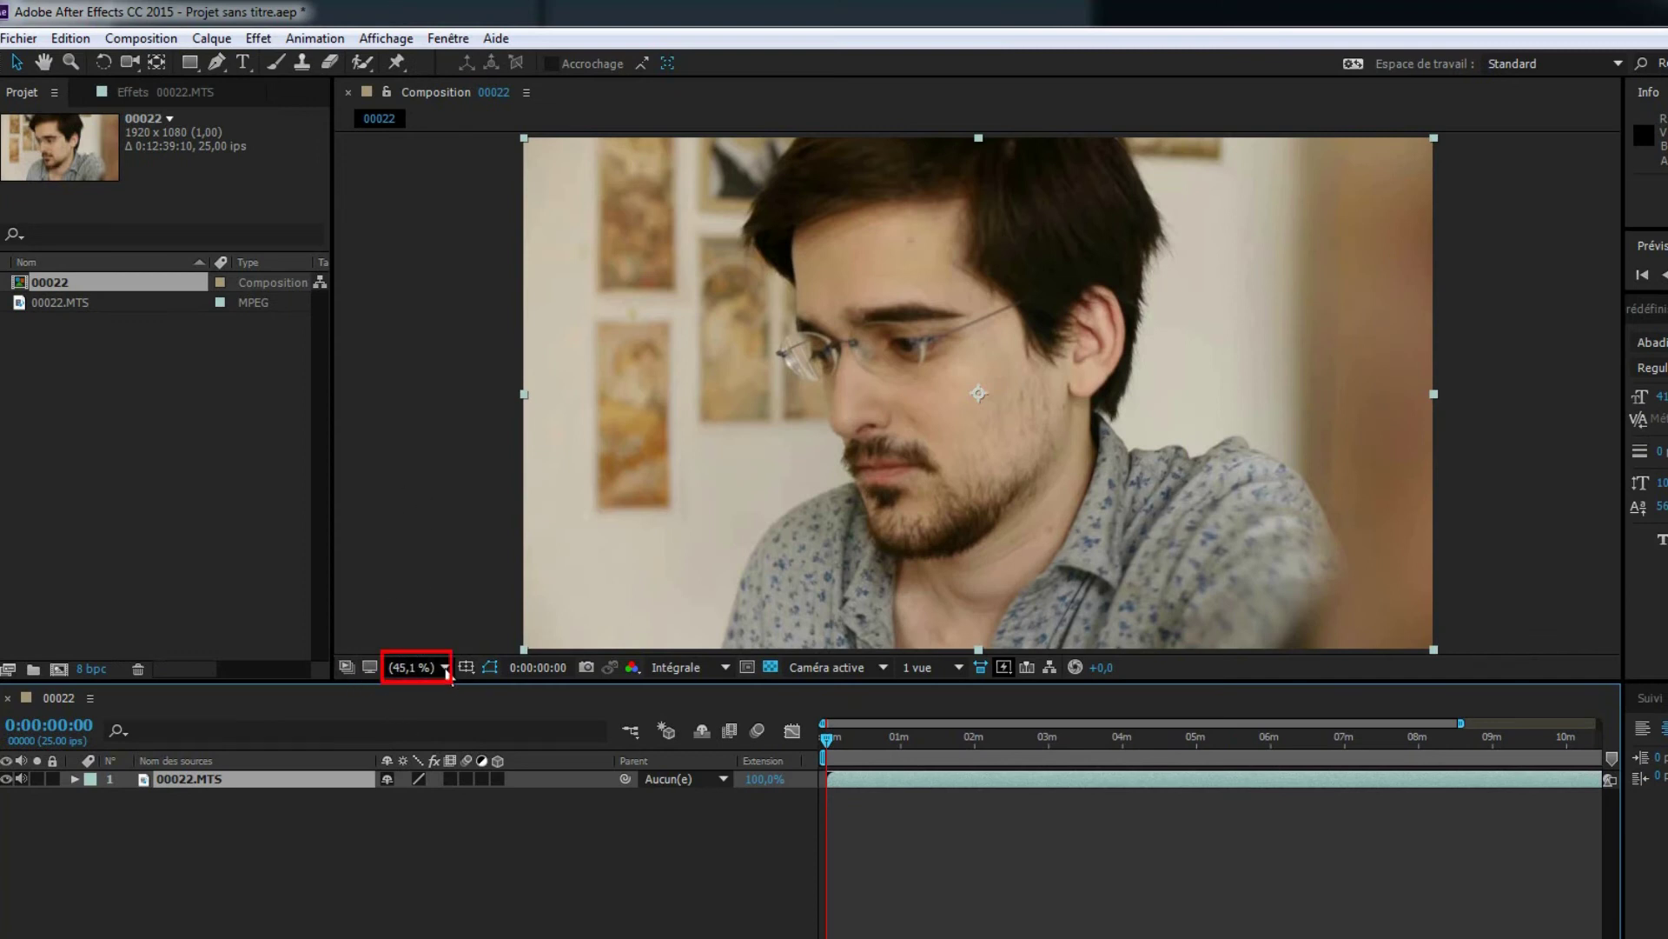
View the 00022 composition at 200 % magnification and at 6,25 %
click(414, 668)
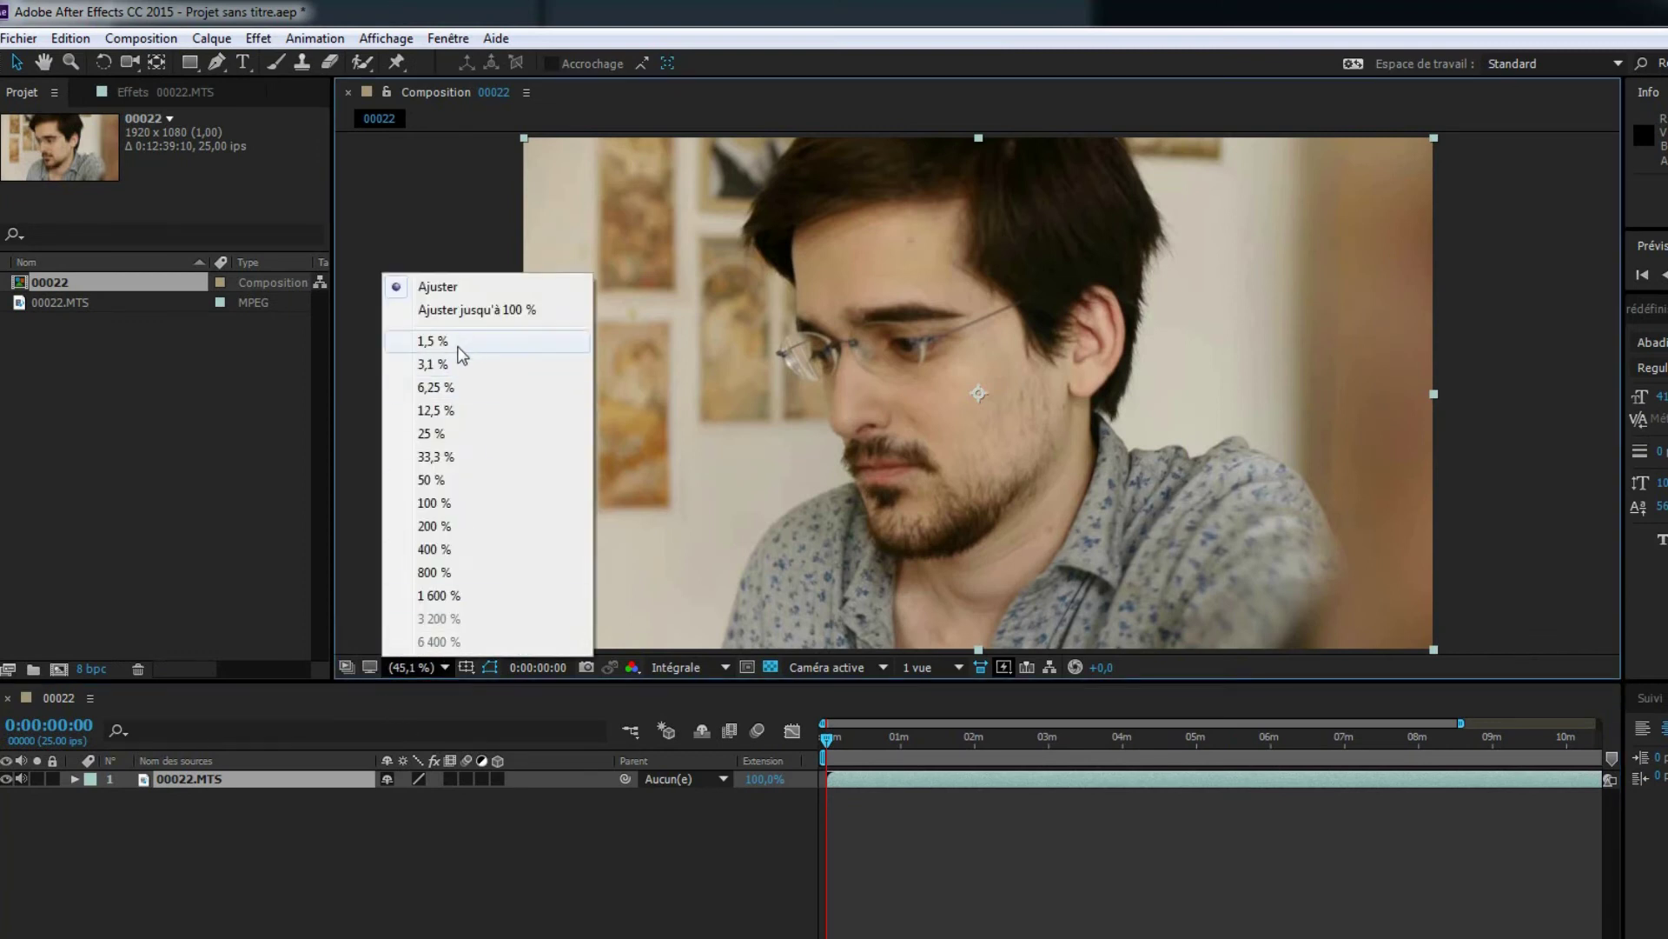
click(437, 527)
click(418, 668)
click(438, 389)
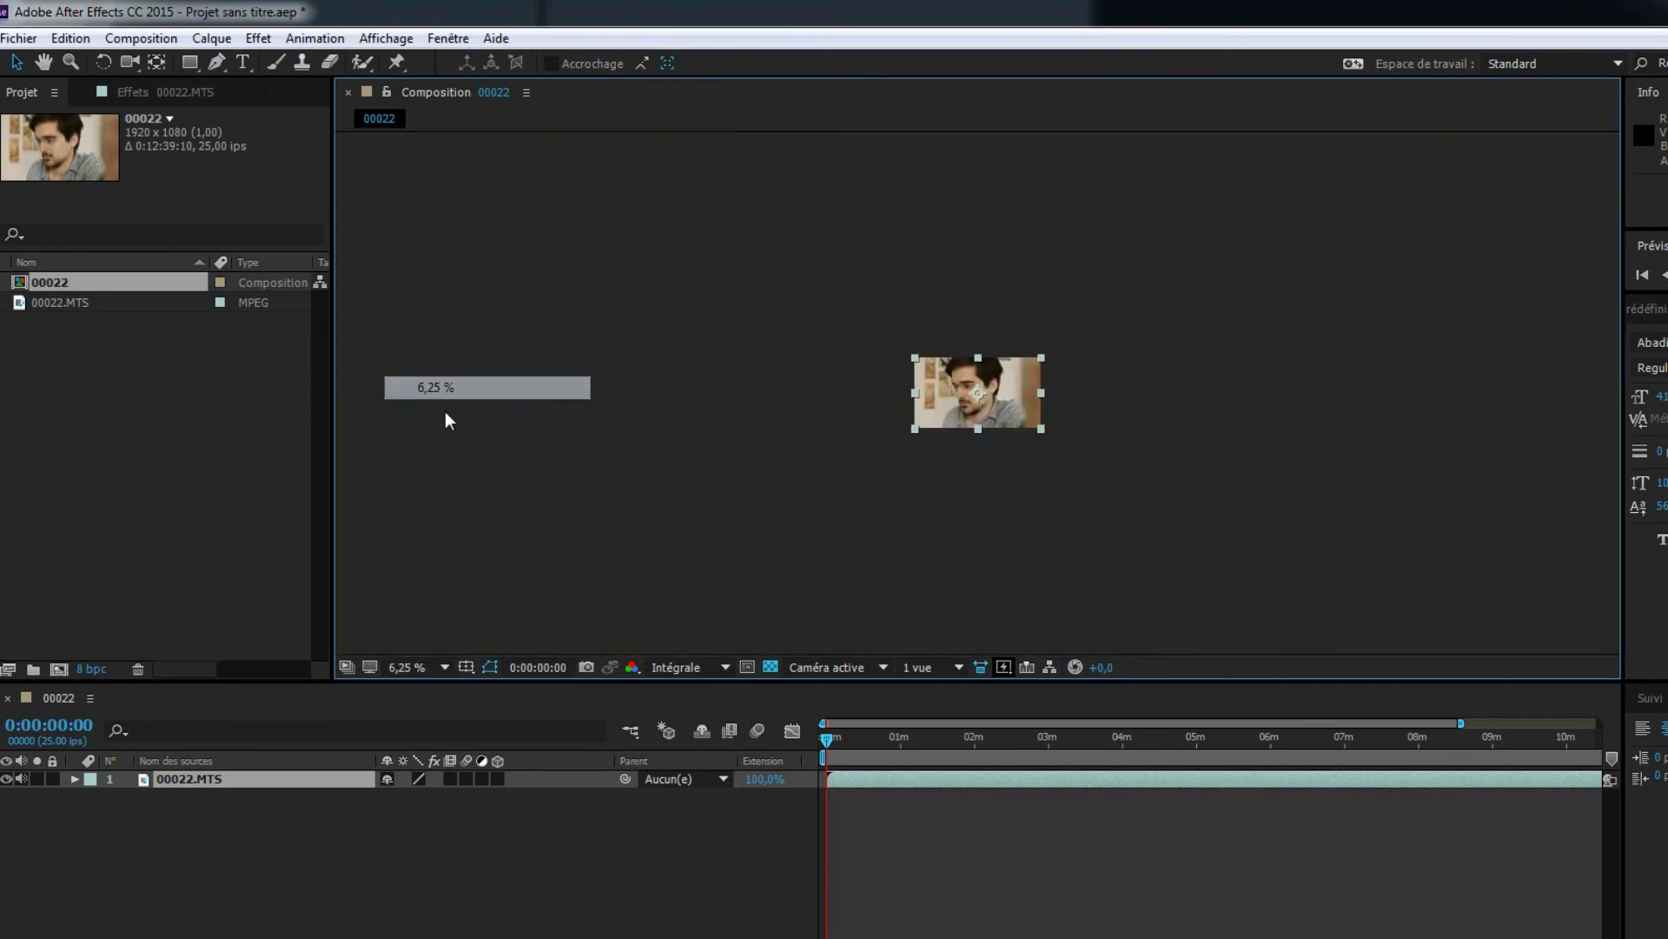
Draw a rectangular mask around the man's face on the 00022.MTS layer and toggle the visibility of the mask outline
key(shift+slash)
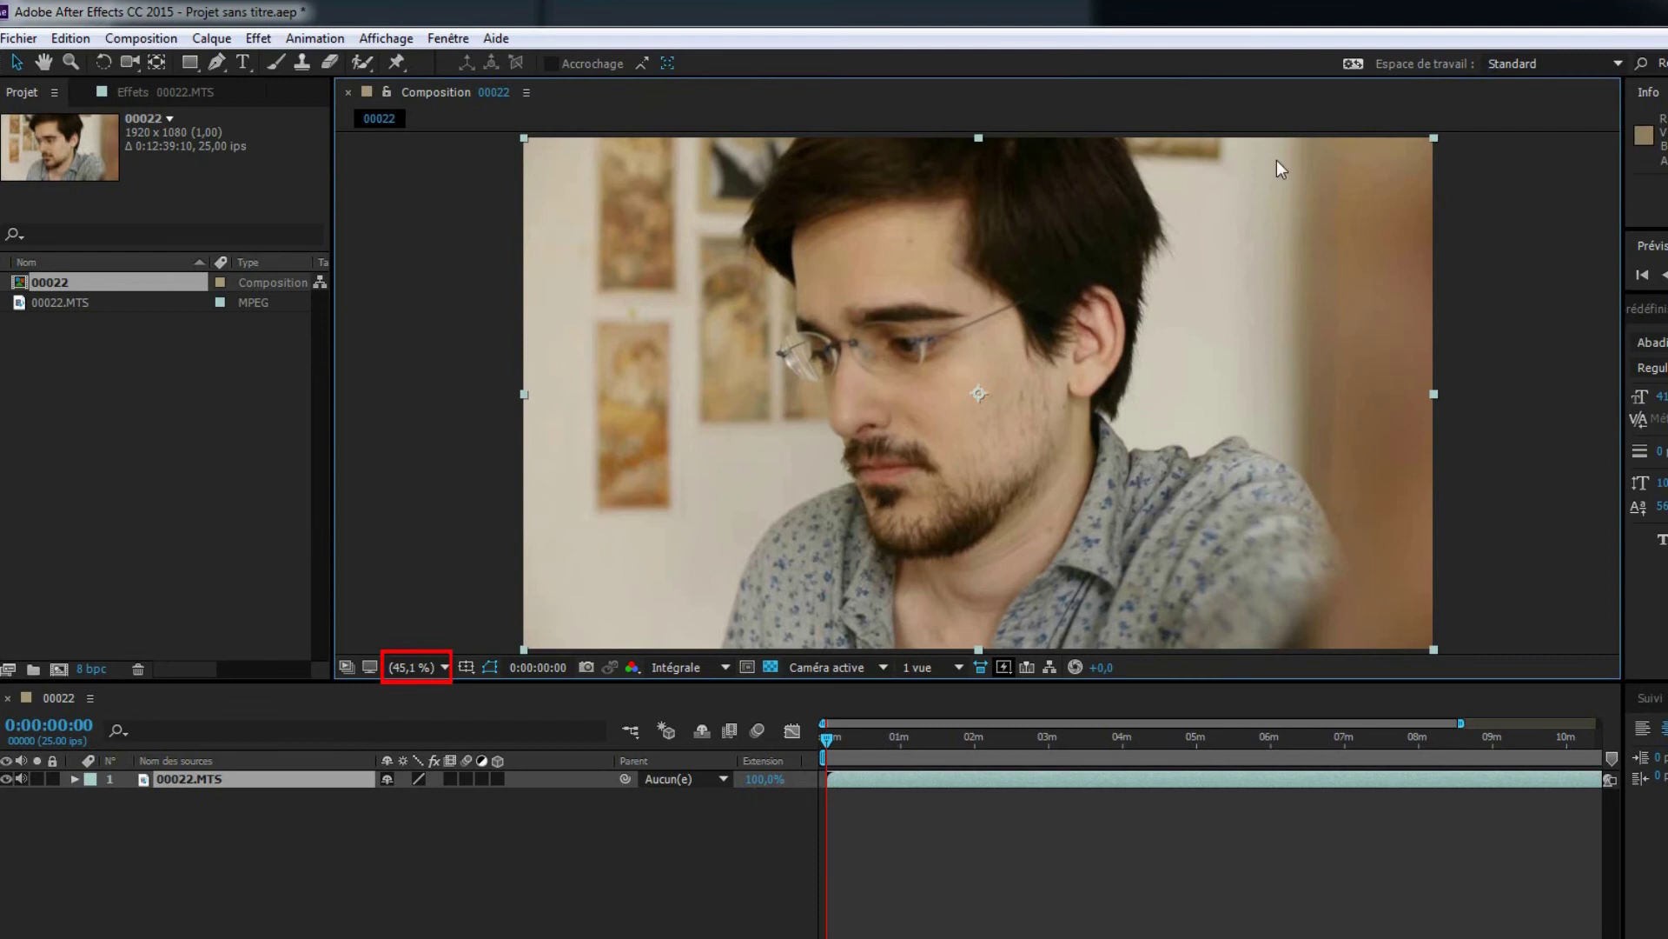
click(491, 666)
drag(685, 248, 988, 501)
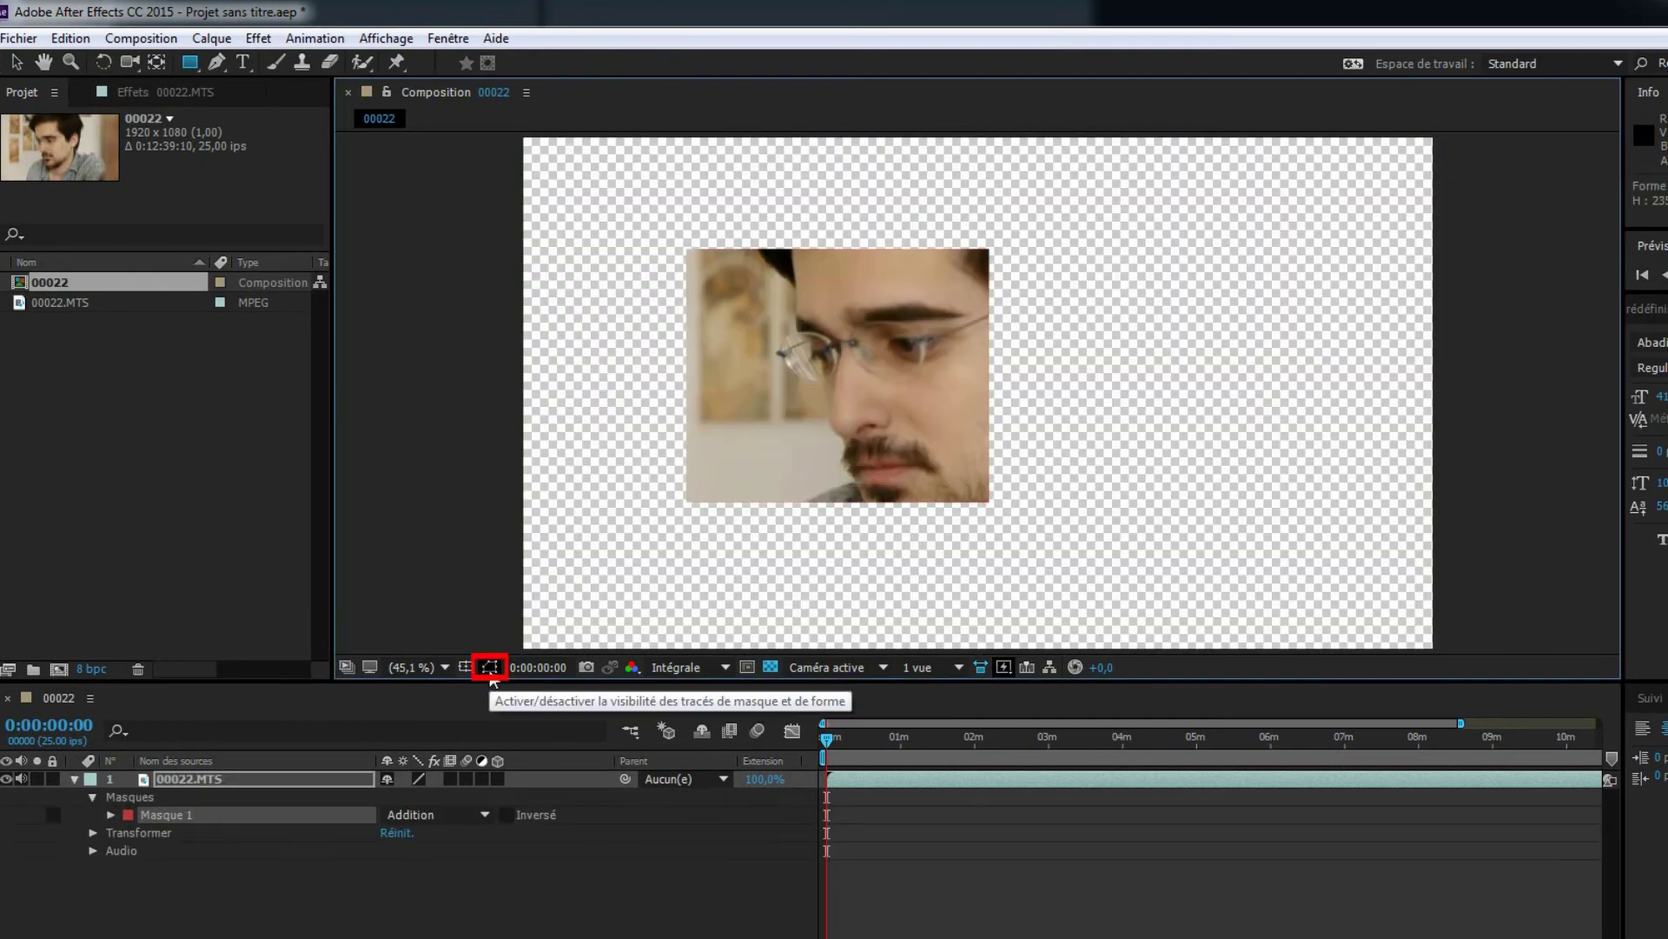
click(494, 667)
click(494, 668)
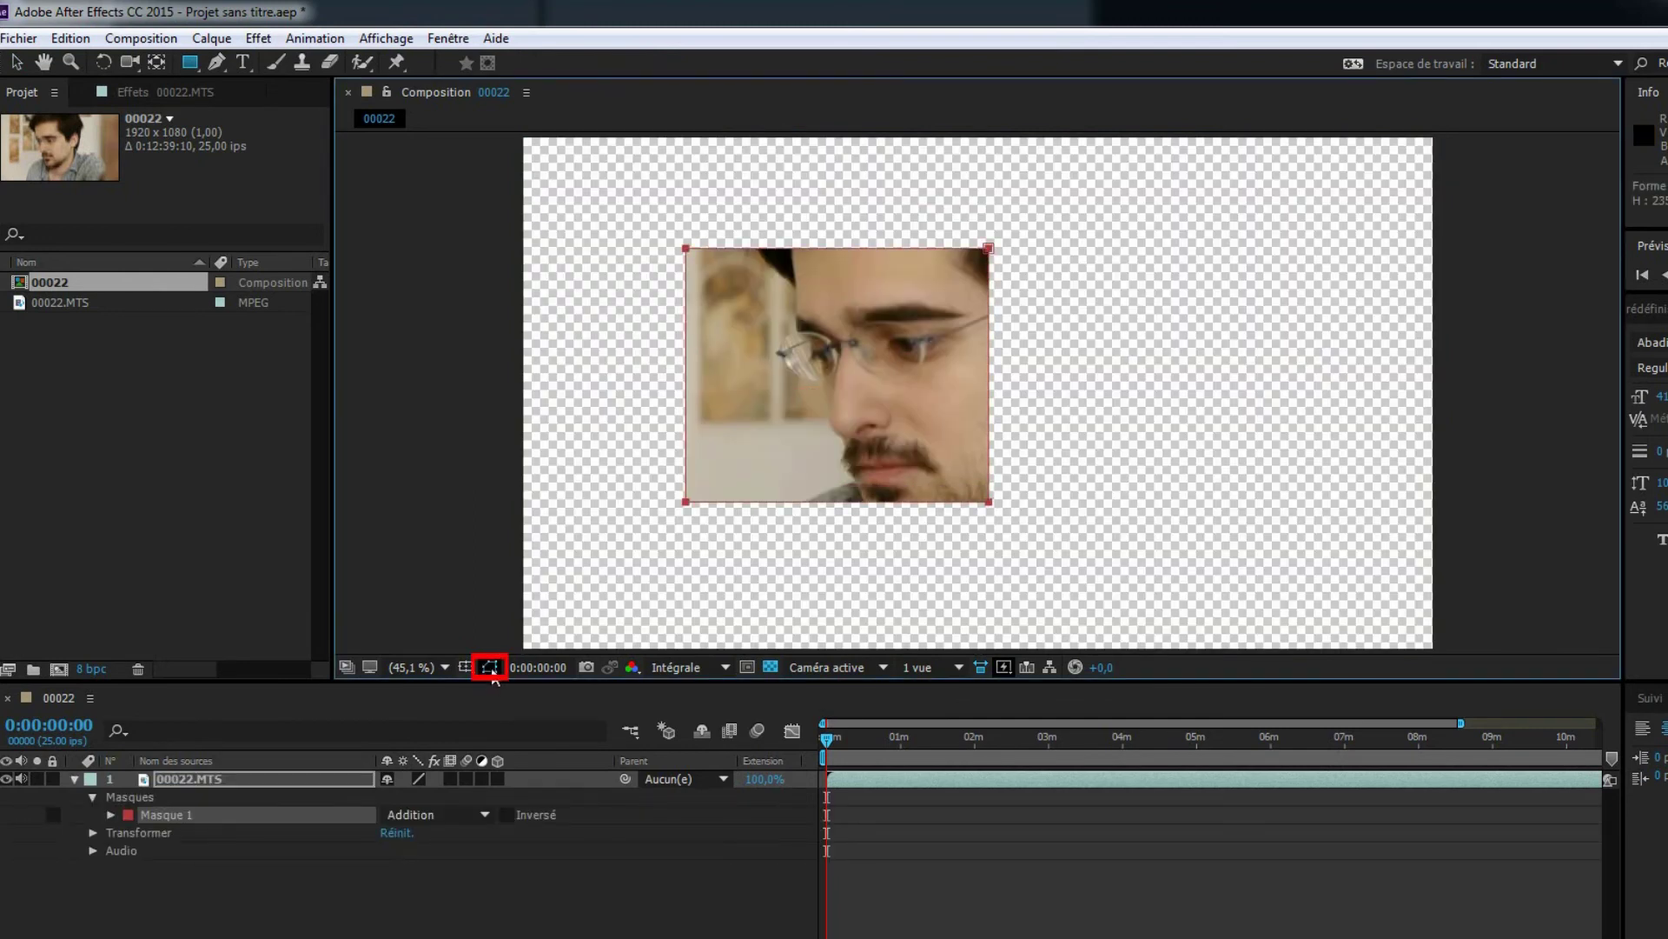
click(493, 668)
Feather Masque 1 by 17,0 pixels and delete the mask from the 00022.MTS layer
click(110, 814)
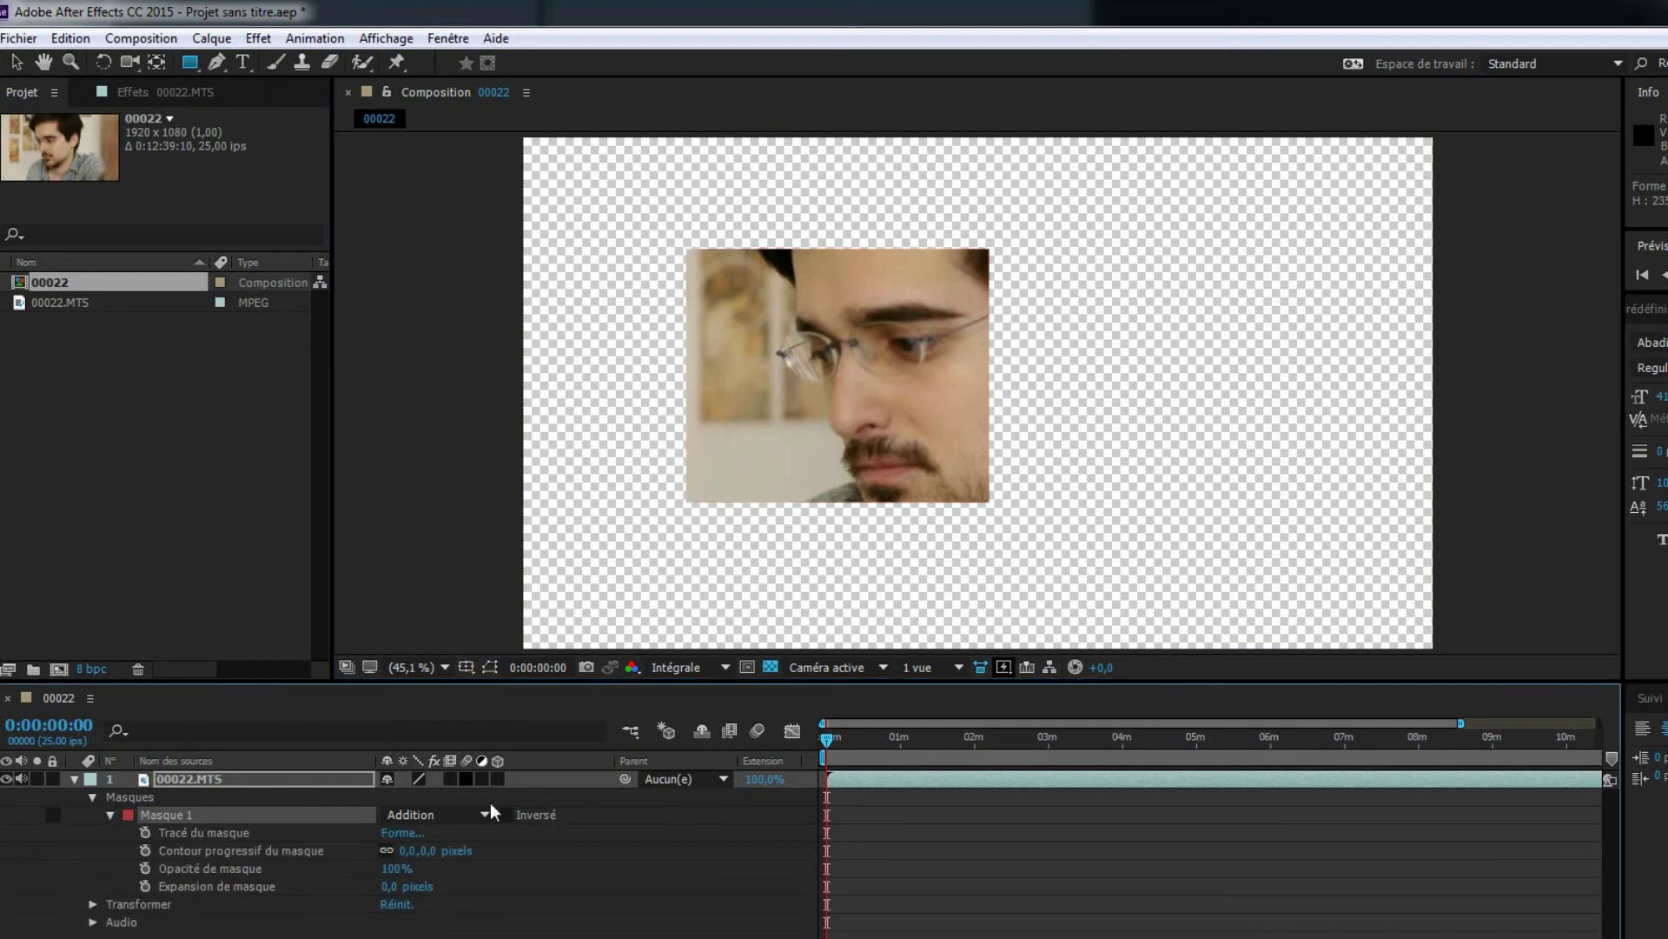
drag(412, 851, 427, 847)
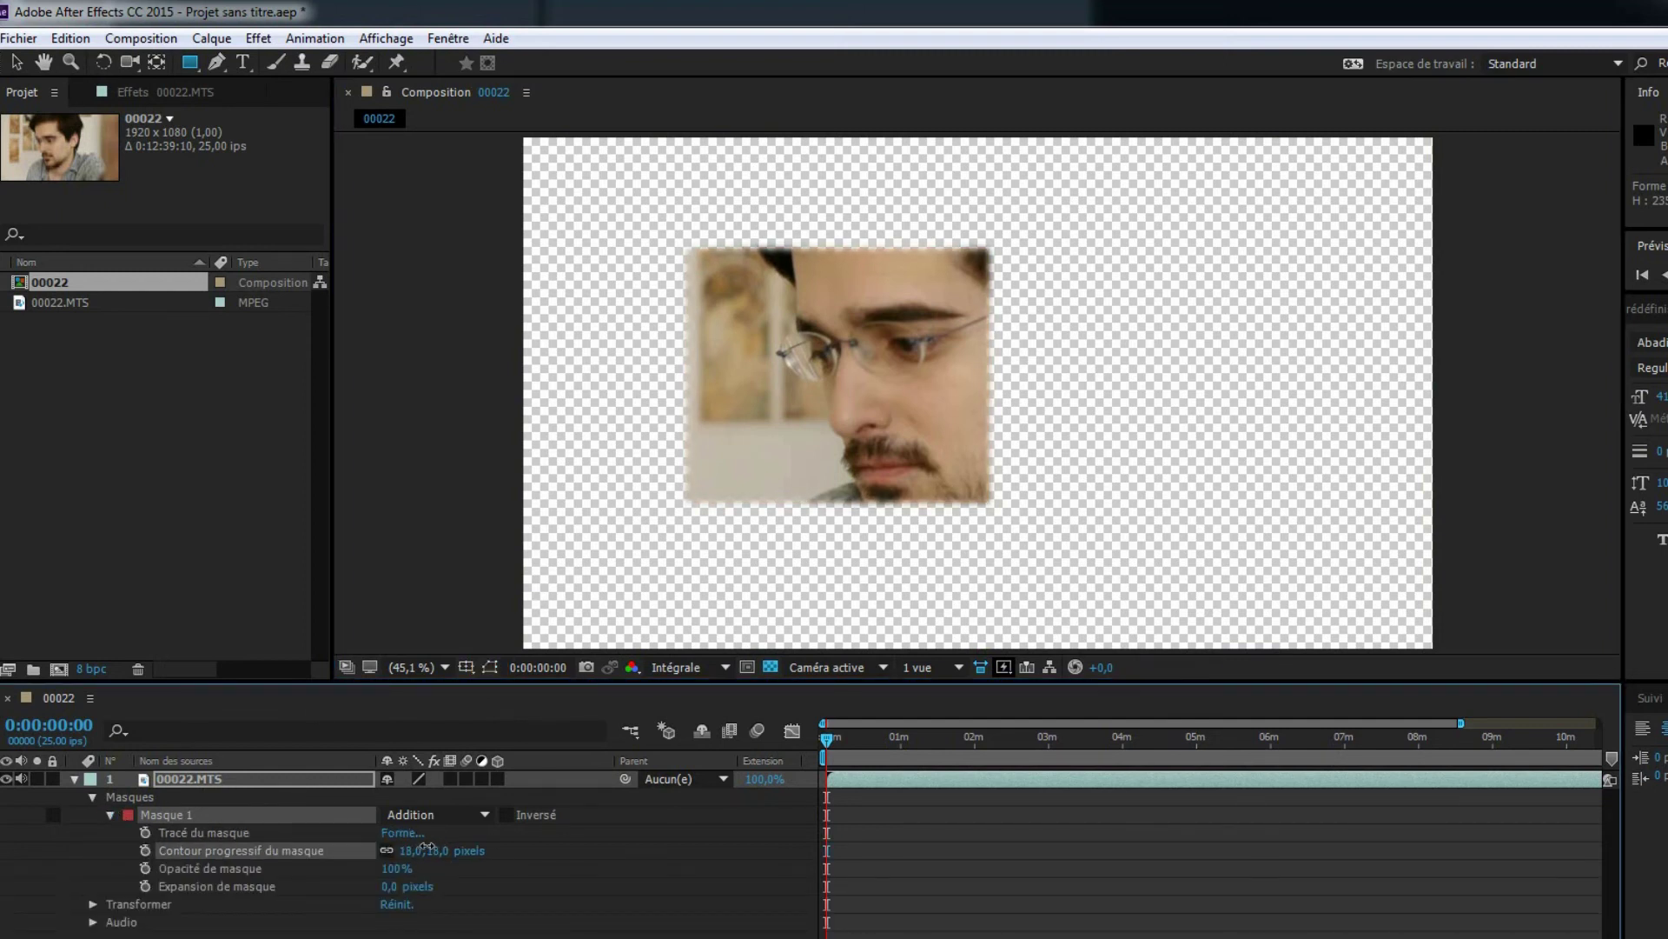
click(491, 667)
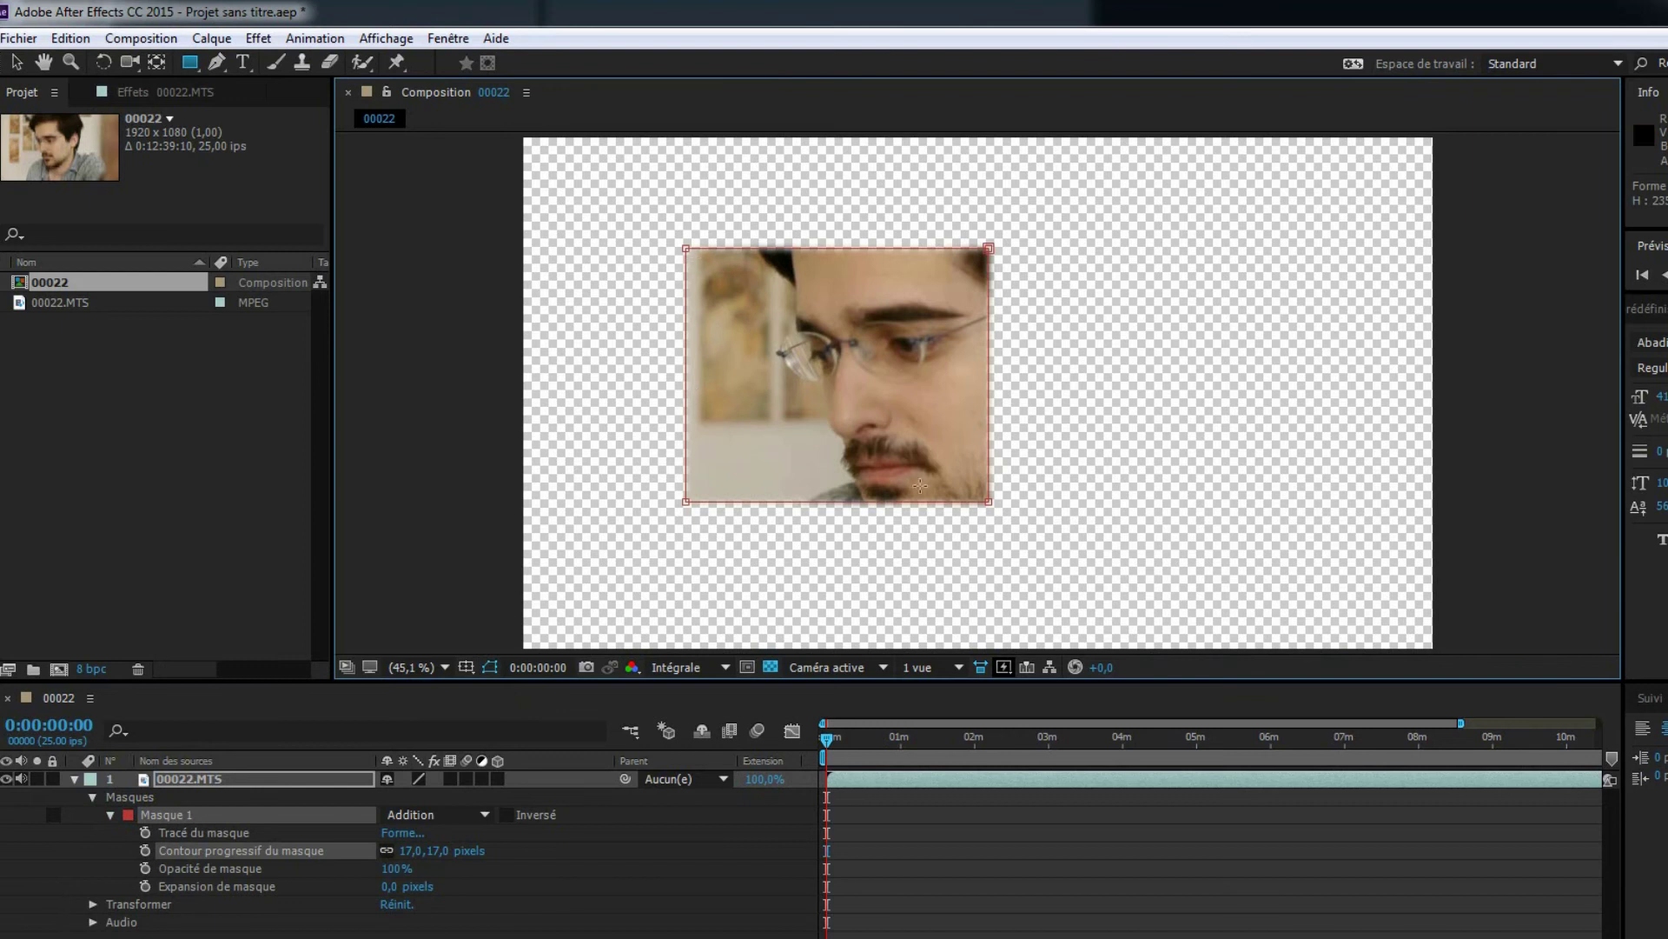
key(Delete)
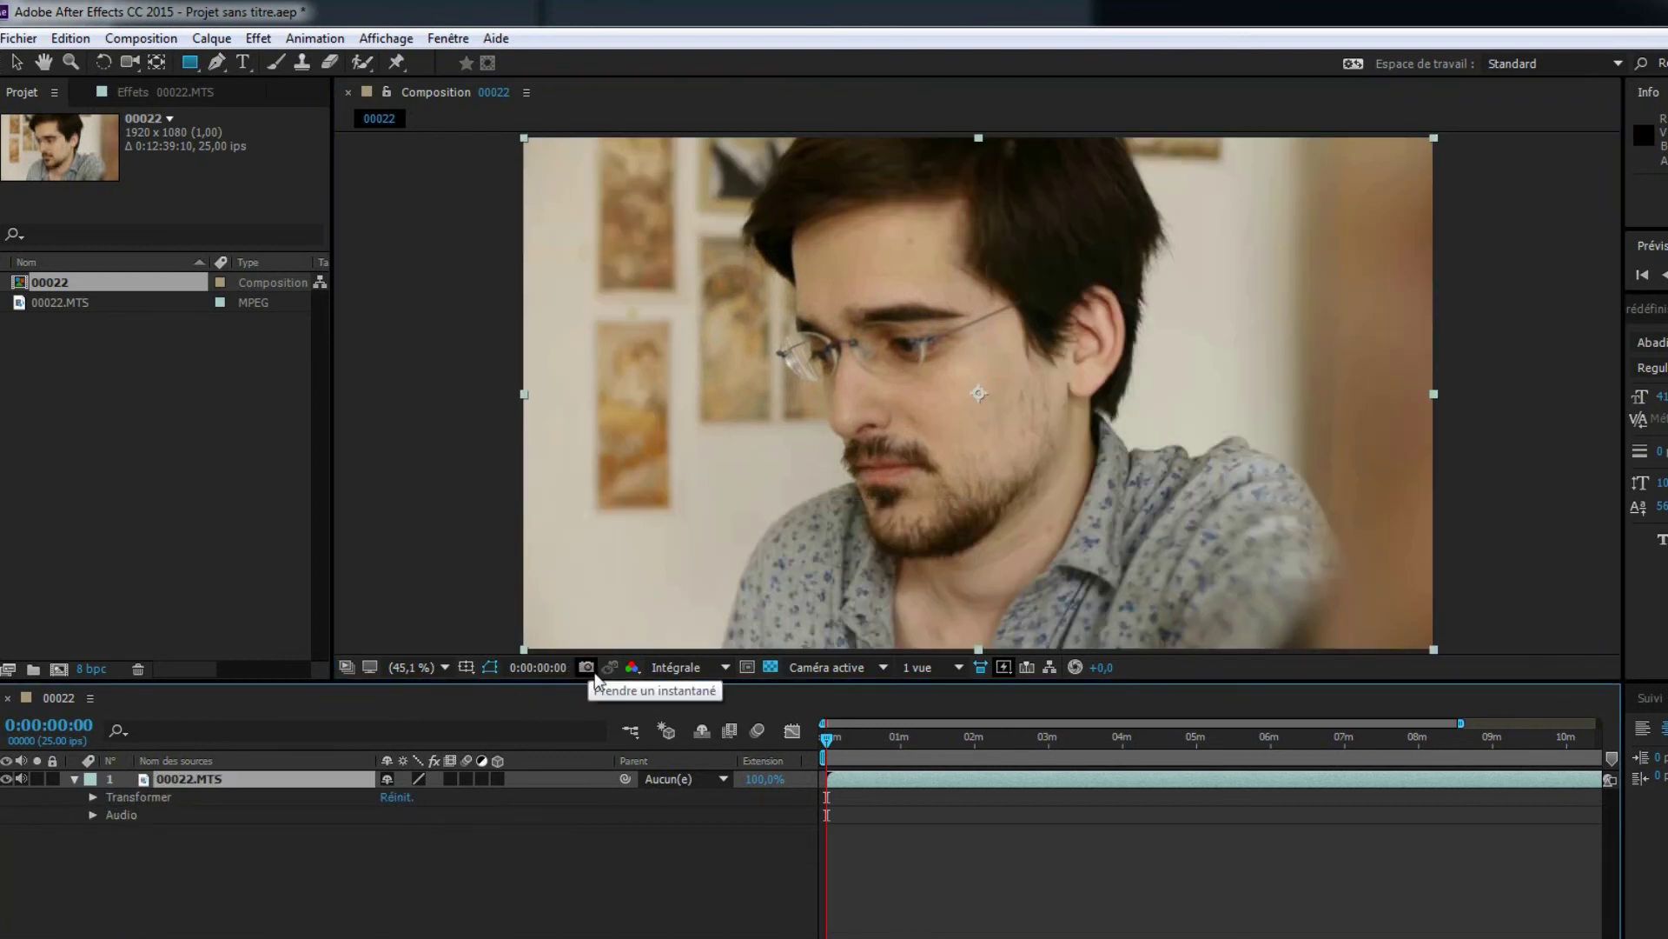
View the red, green and blue channels of the 00022 composition one after another
click(632, 667)
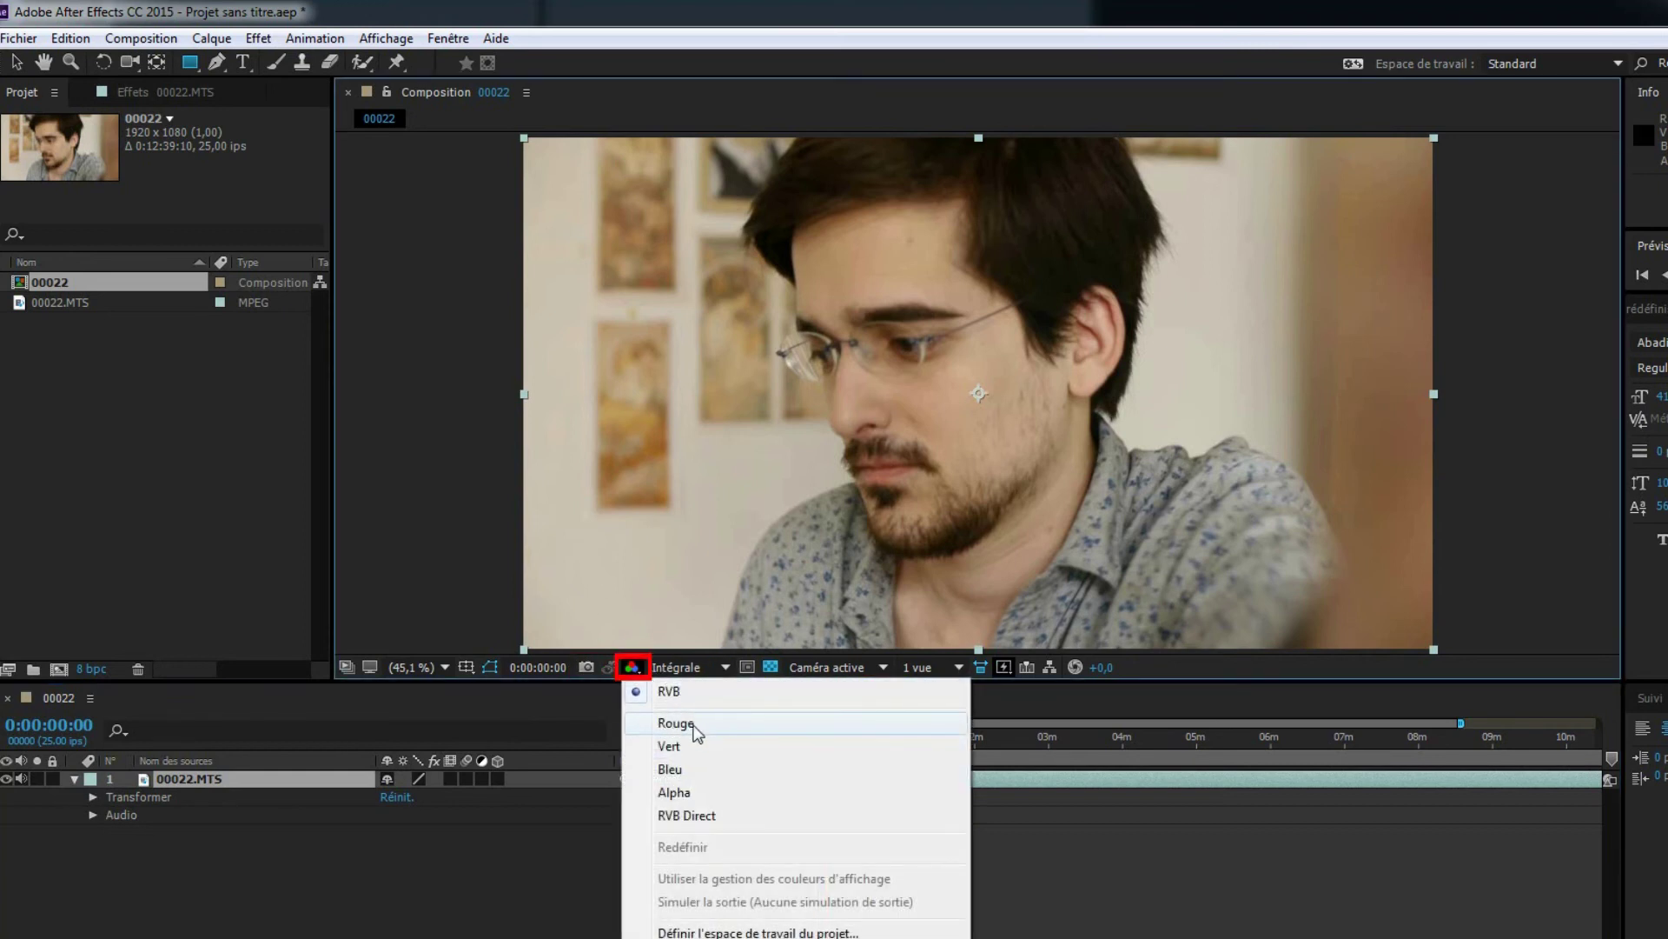
click(687, 723)
click(633, 668)
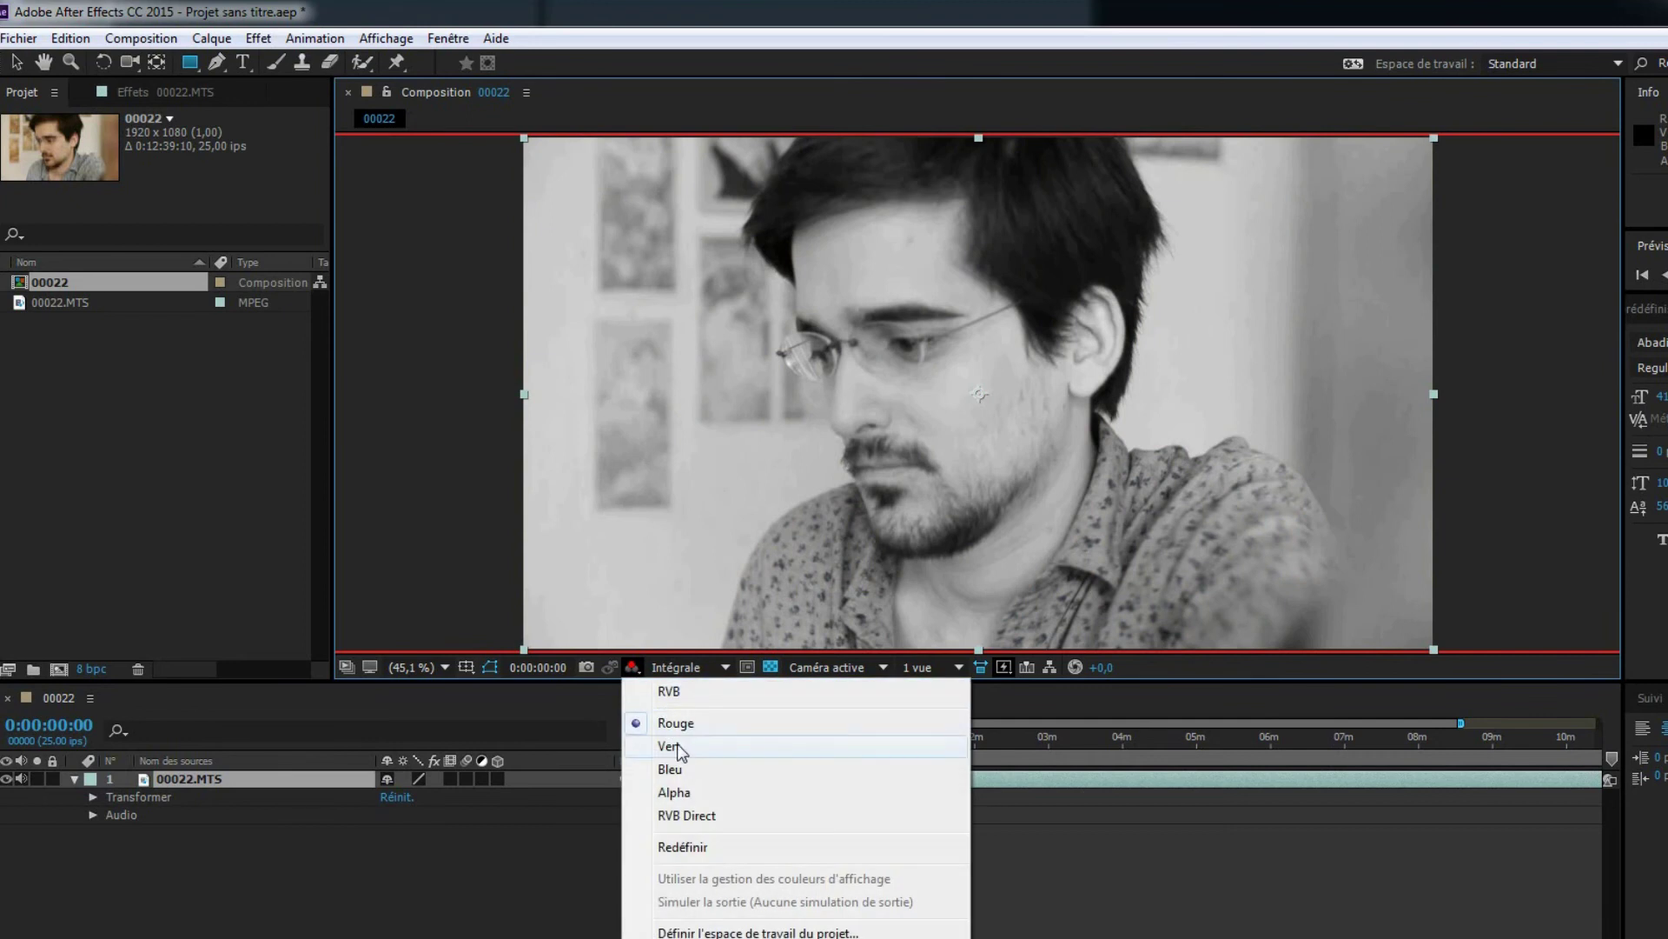
click(675, 746)
click(633, 667)
click(674, 769)
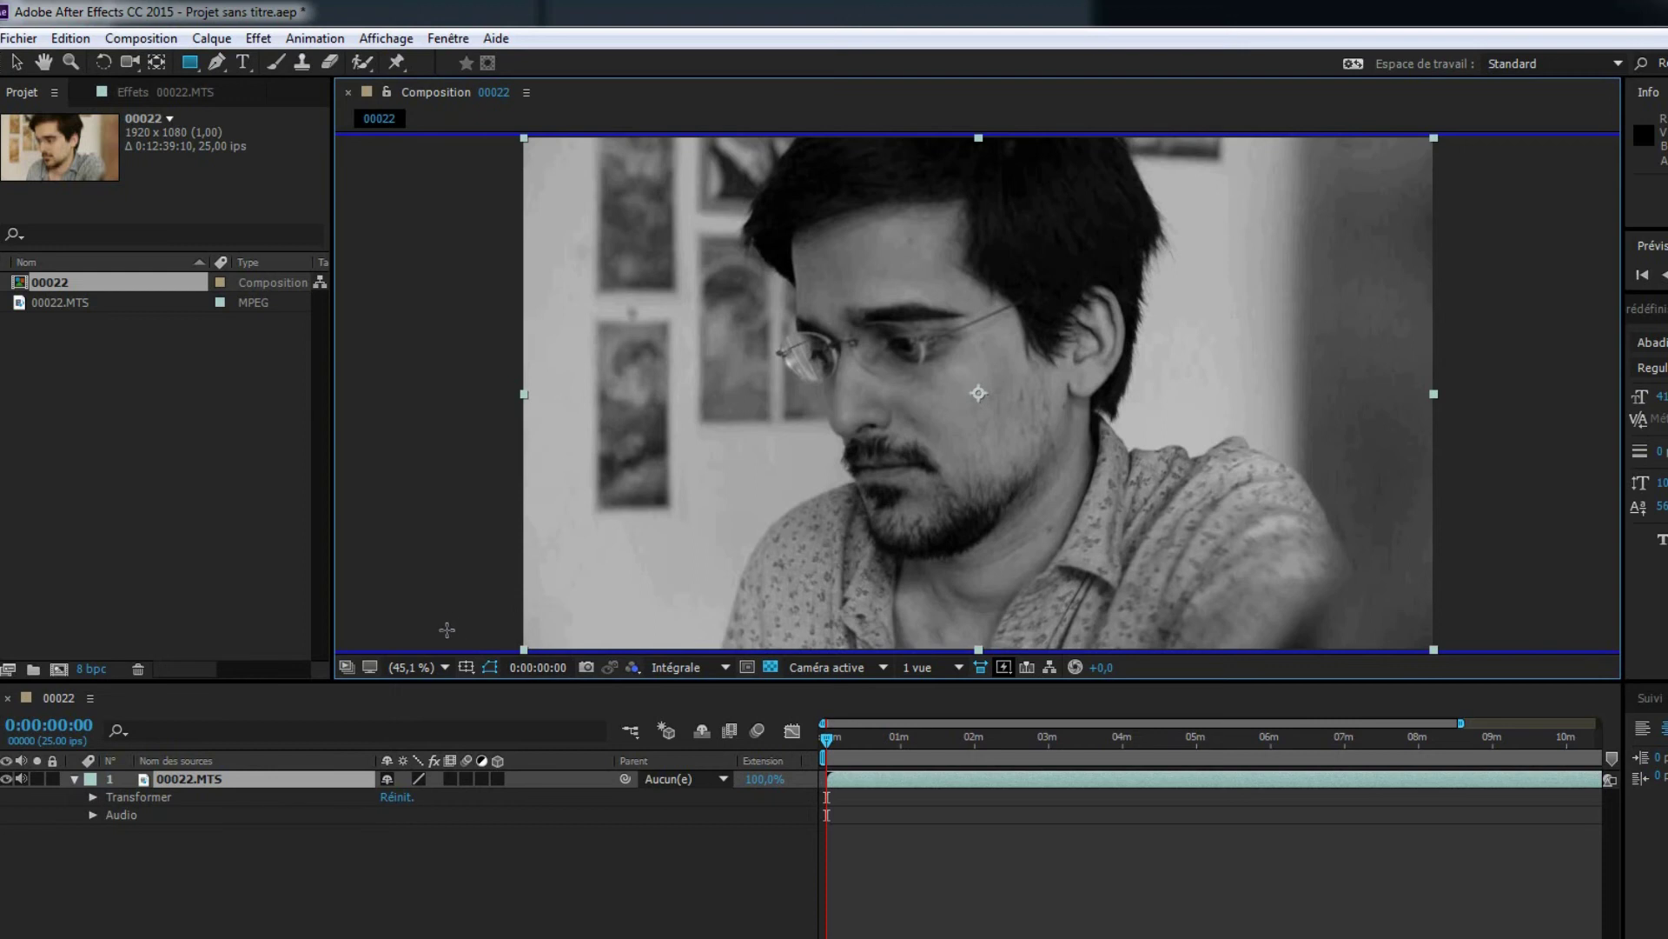
Set the viewer resolution to Un quart and magnify the man's eyes to 200 %
click(686, 668)
click(706, 724)
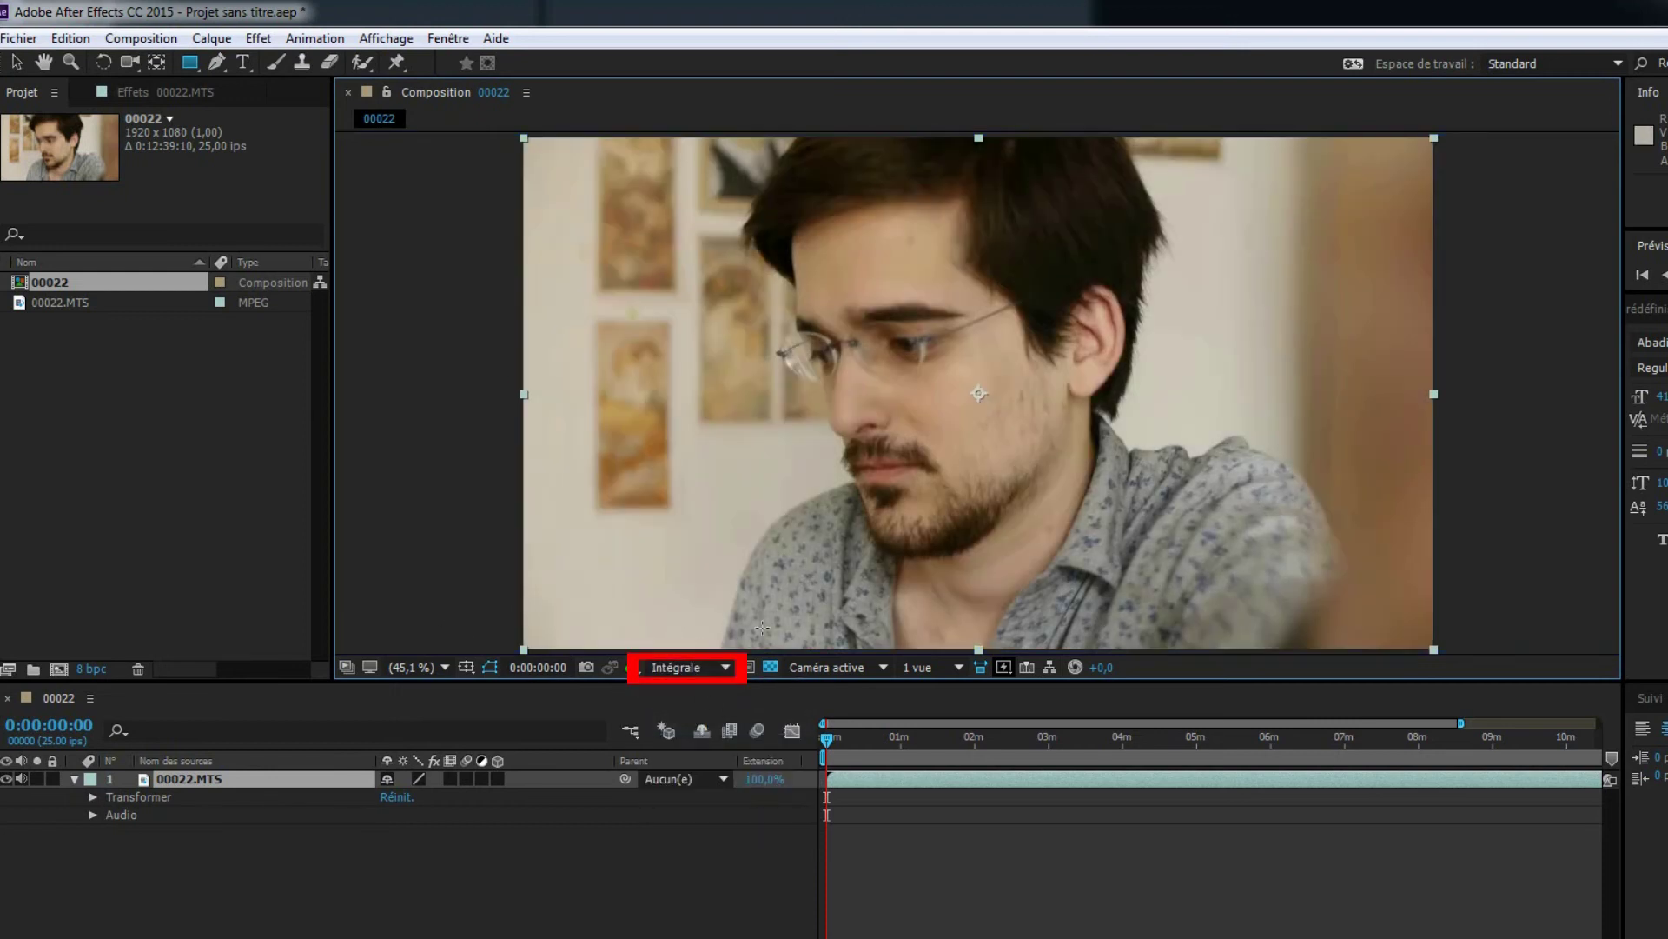
click(686, 667)
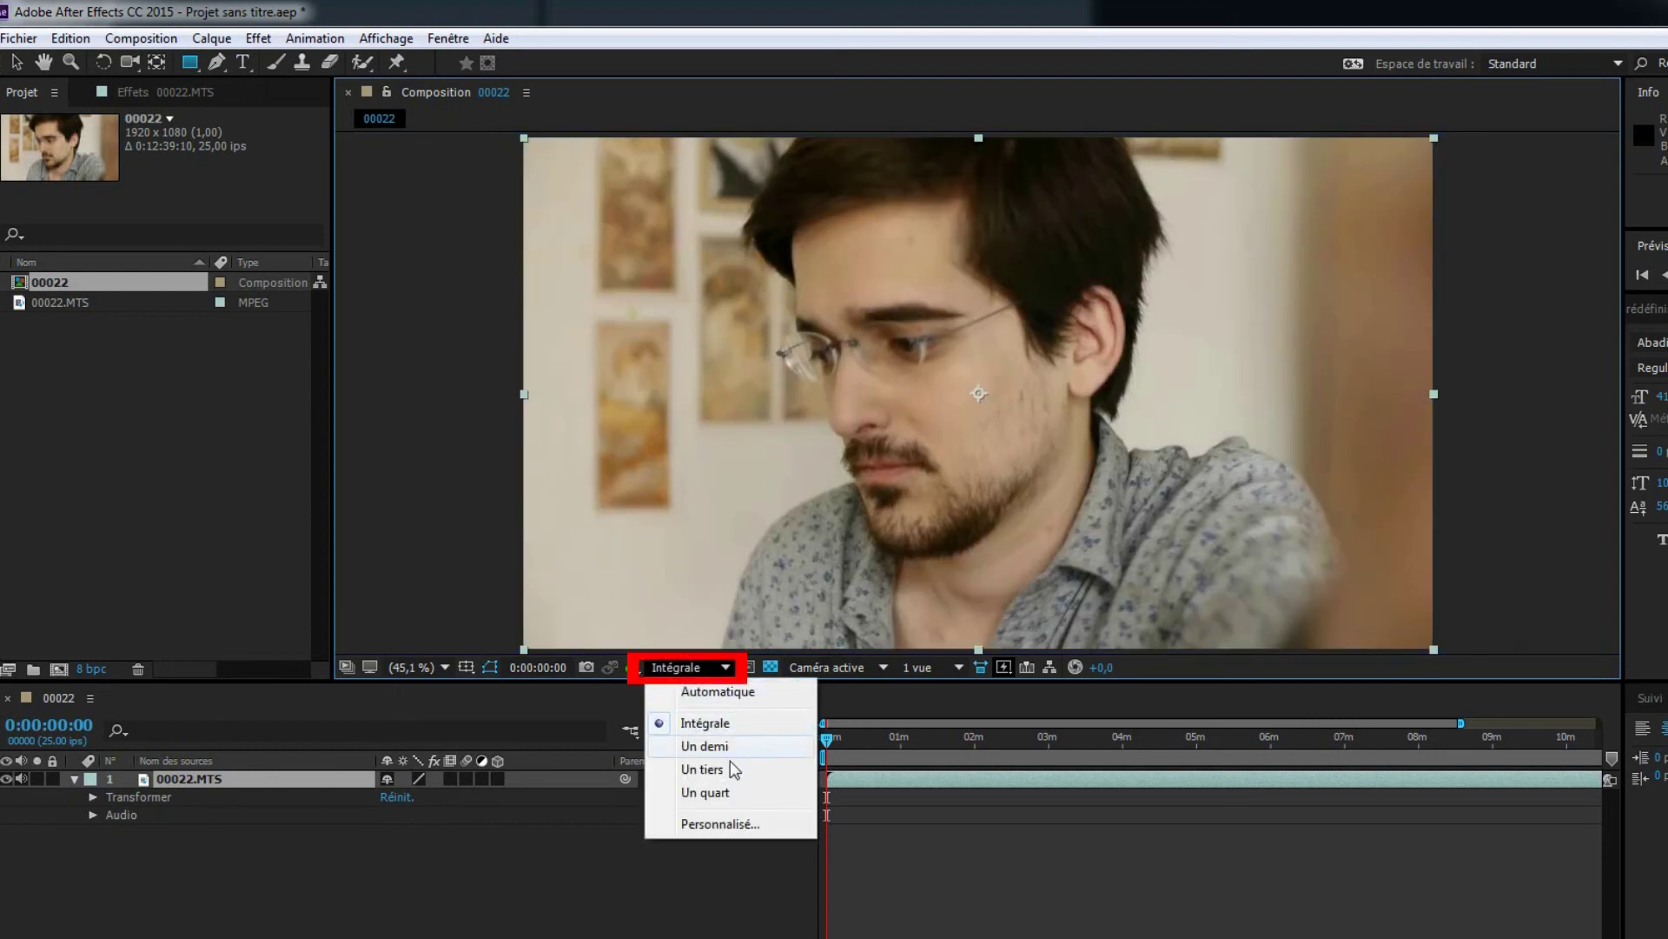
click(730, 793)
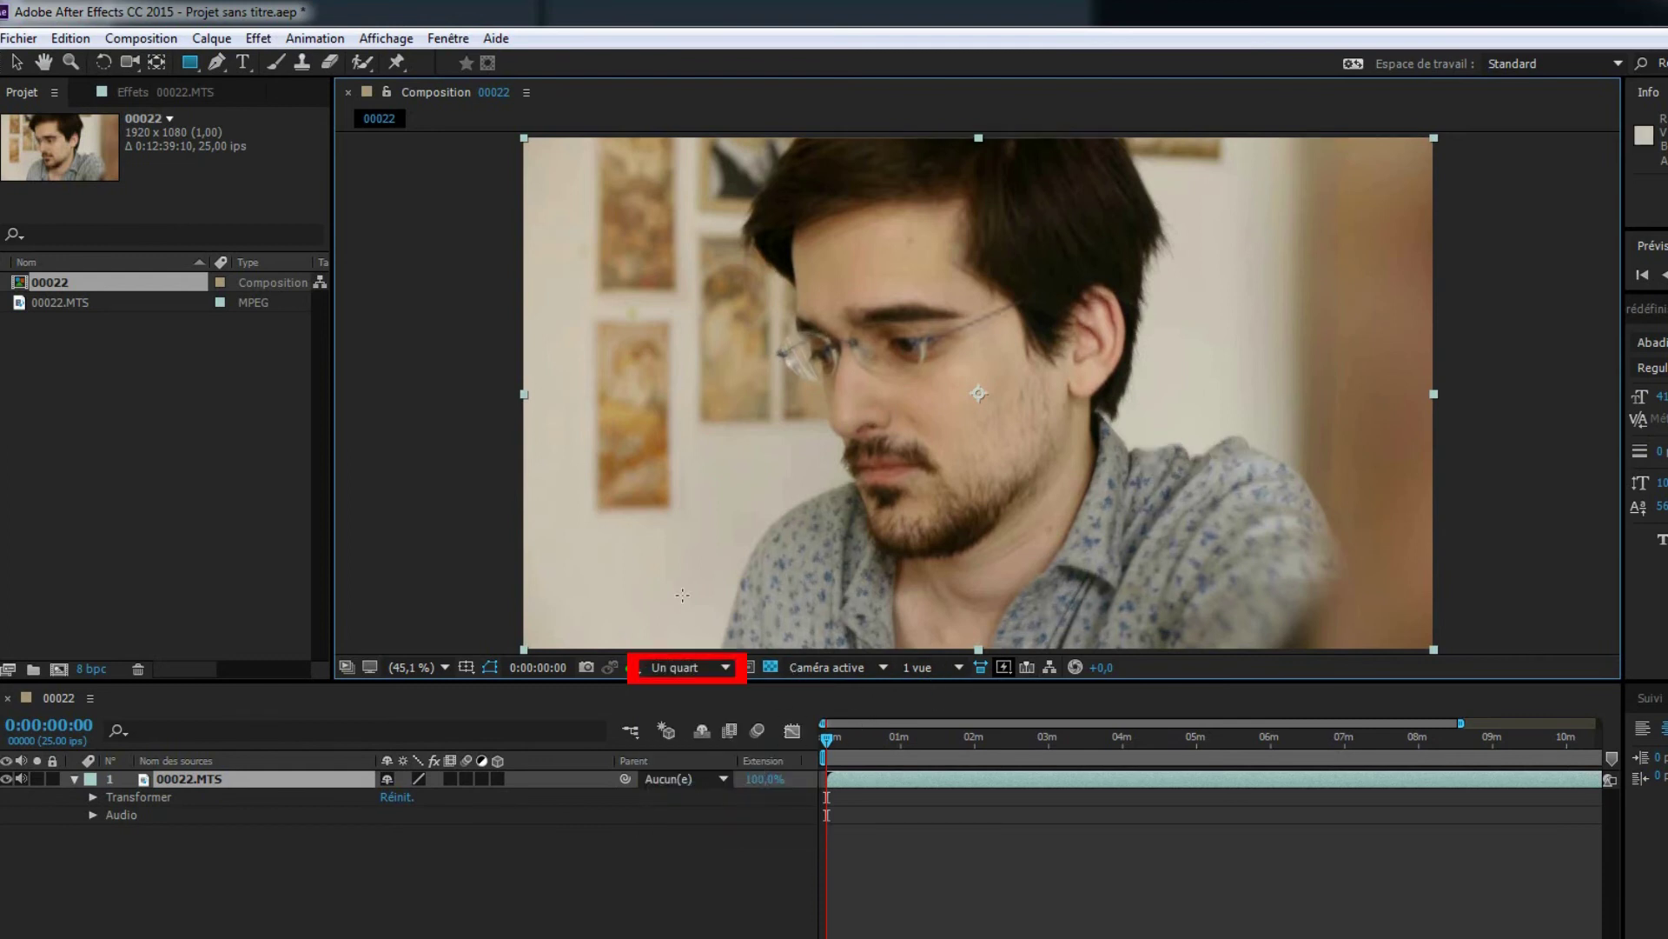
click(423, 669)
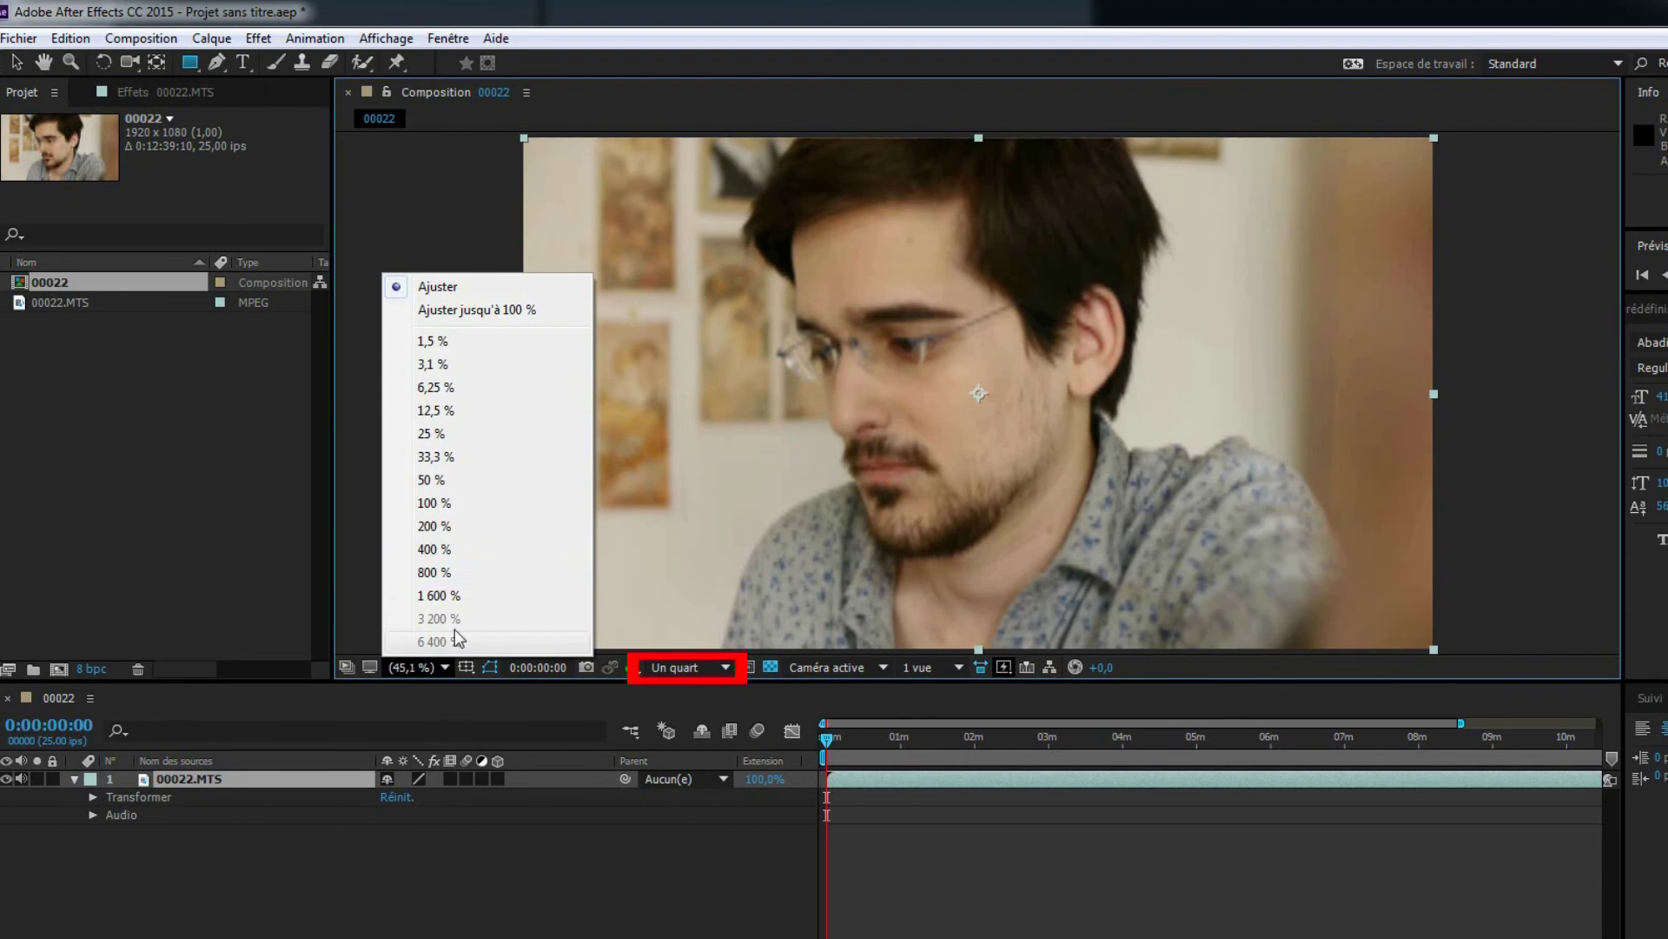
click(445, 527)
drag(790, 413, 935, 577)
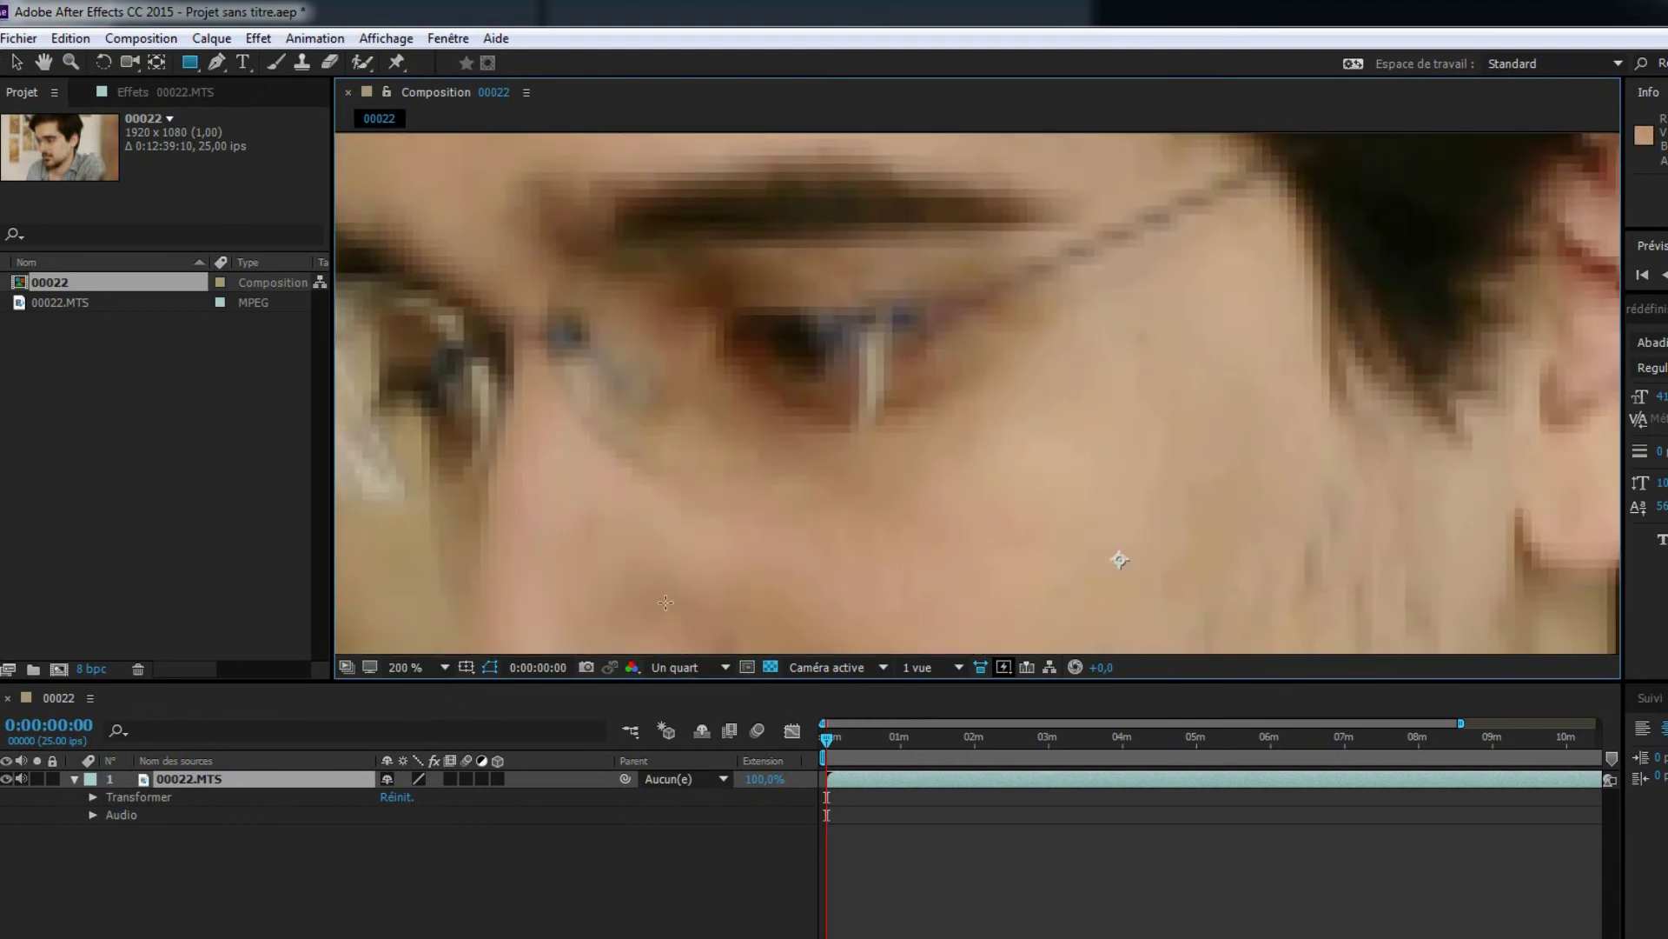
Compare the Intégrale and Un quart resolutions, finishing on Intégrale, and fit the whole composition in the viewer
click(698, 669)
click(695, 729)
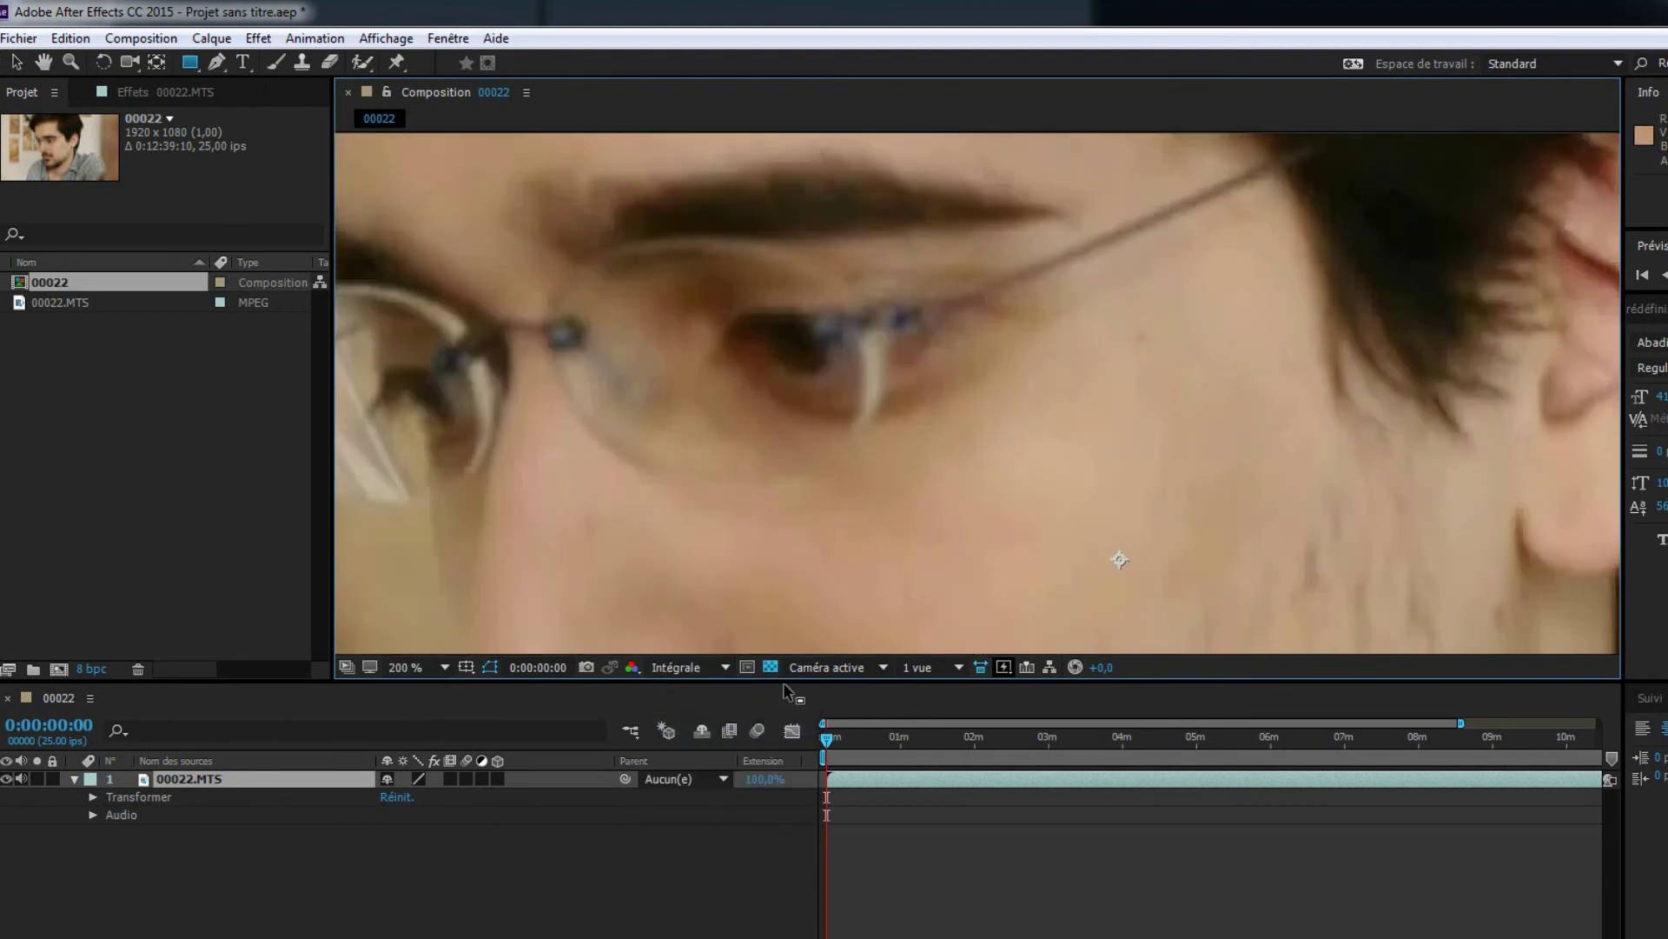
click(691, 669)
click(701, 789)
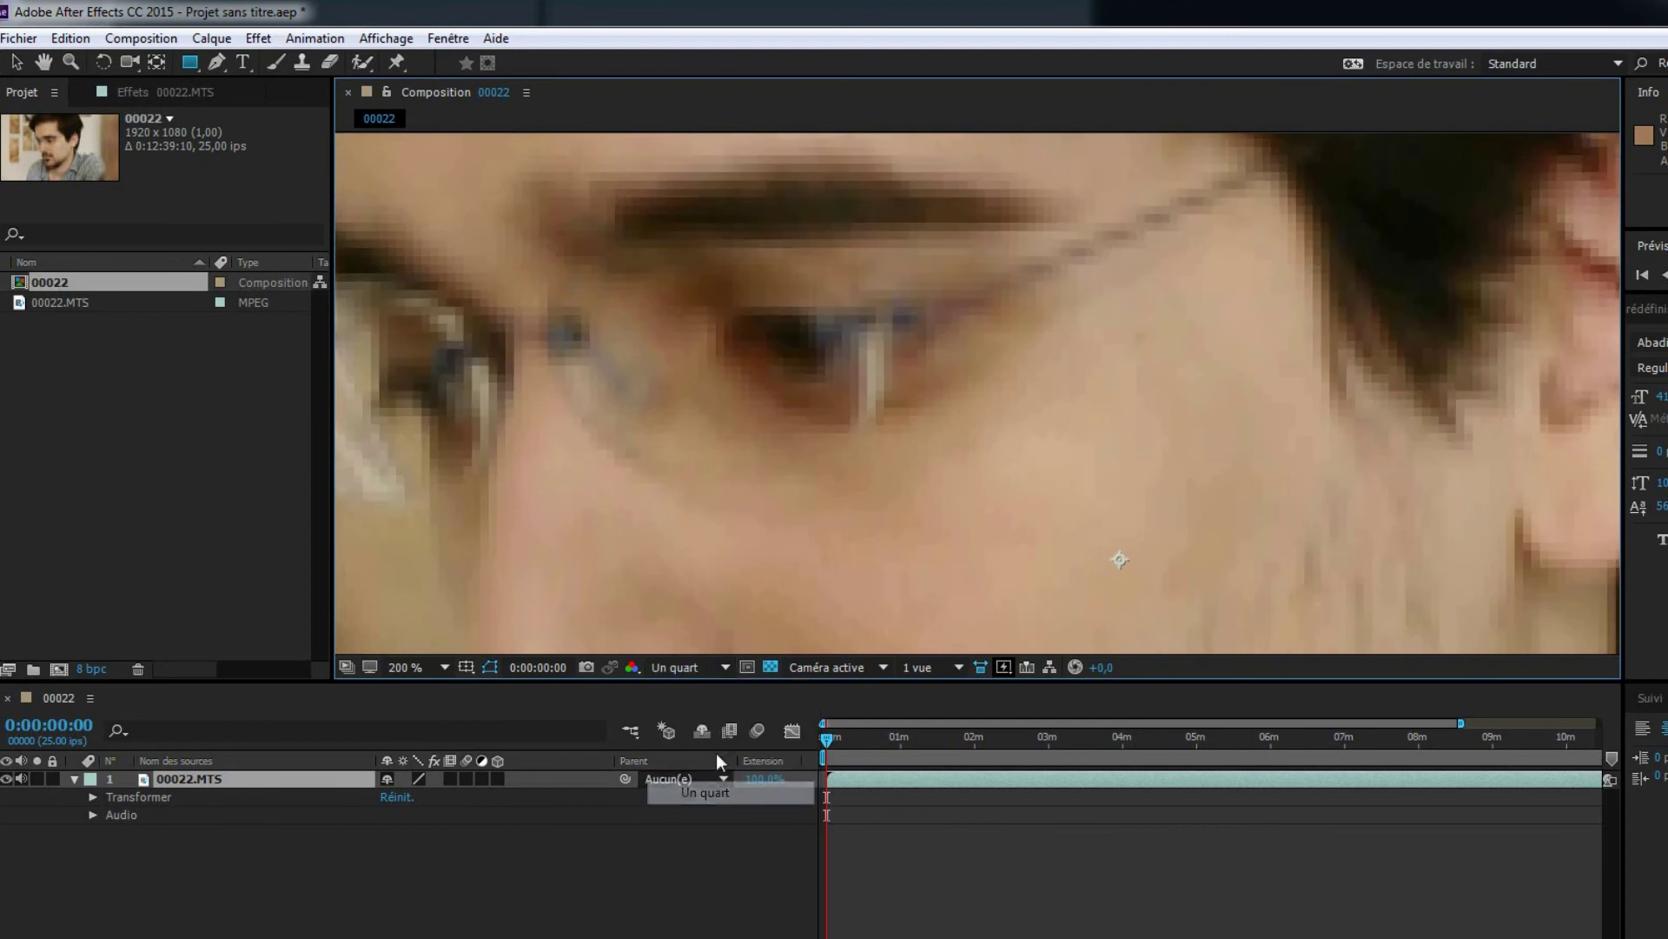
click(704, 669)
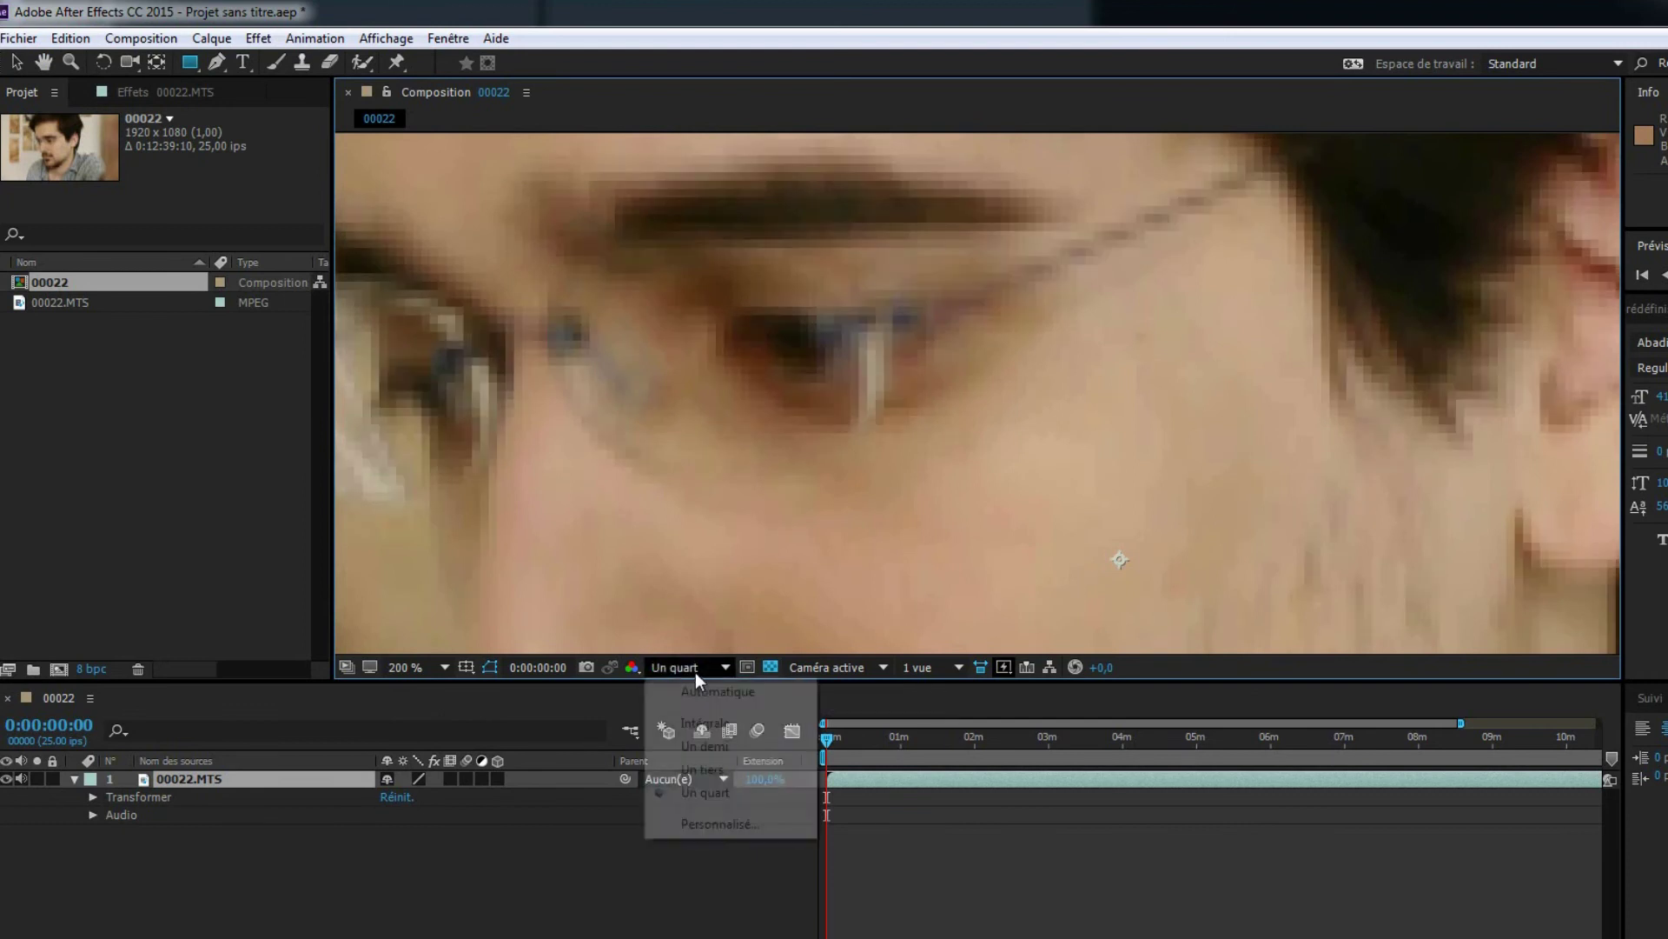
click(695, 728)
key(alt+slash)
Scale the 00022.MTS layer down around its centre and toggle the transparency grid to compare the empty area around it
click(771, 669)
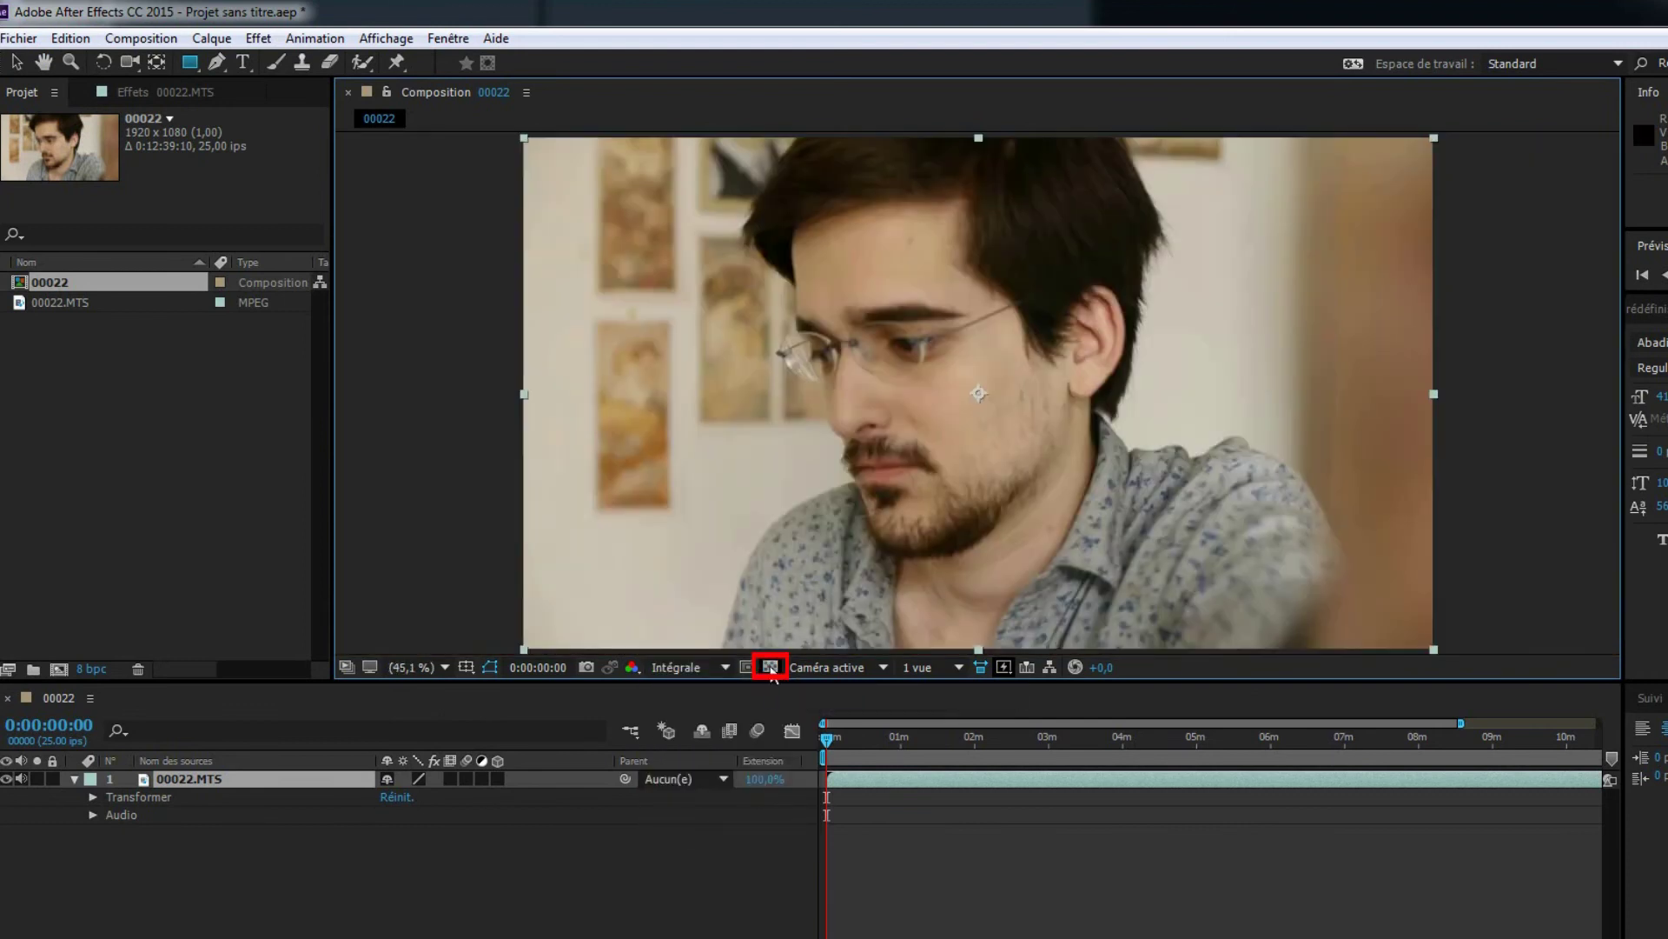
click(771, 666)
click(16, 63)
drag(527, 142, 667, 191)
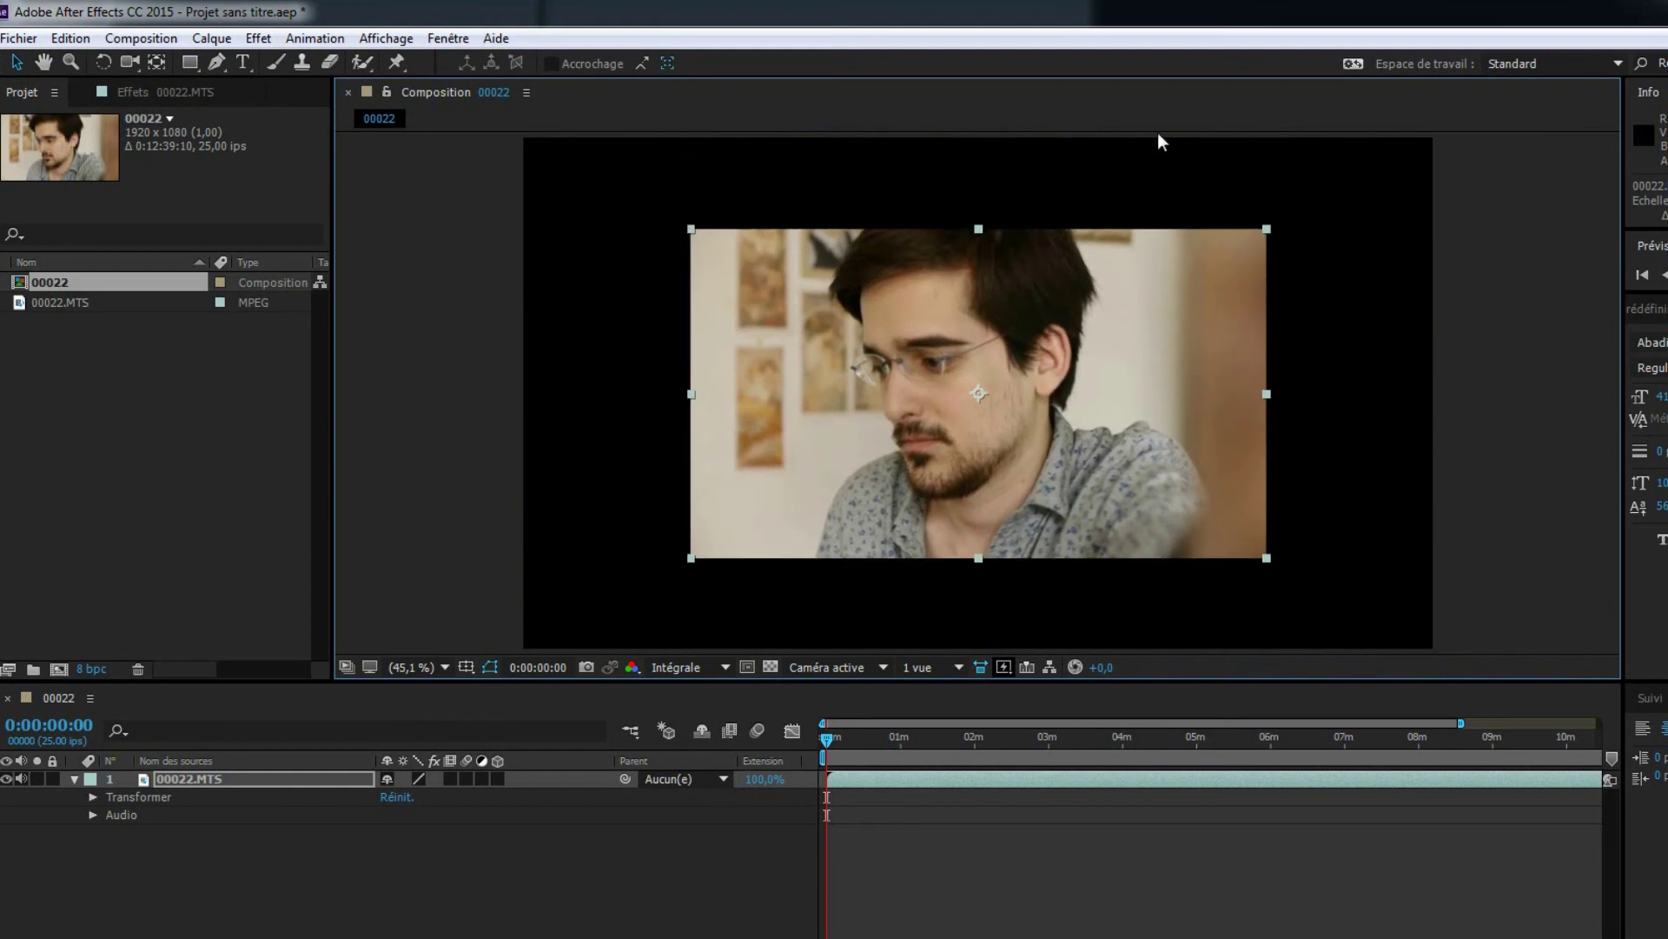
click(770, 667)
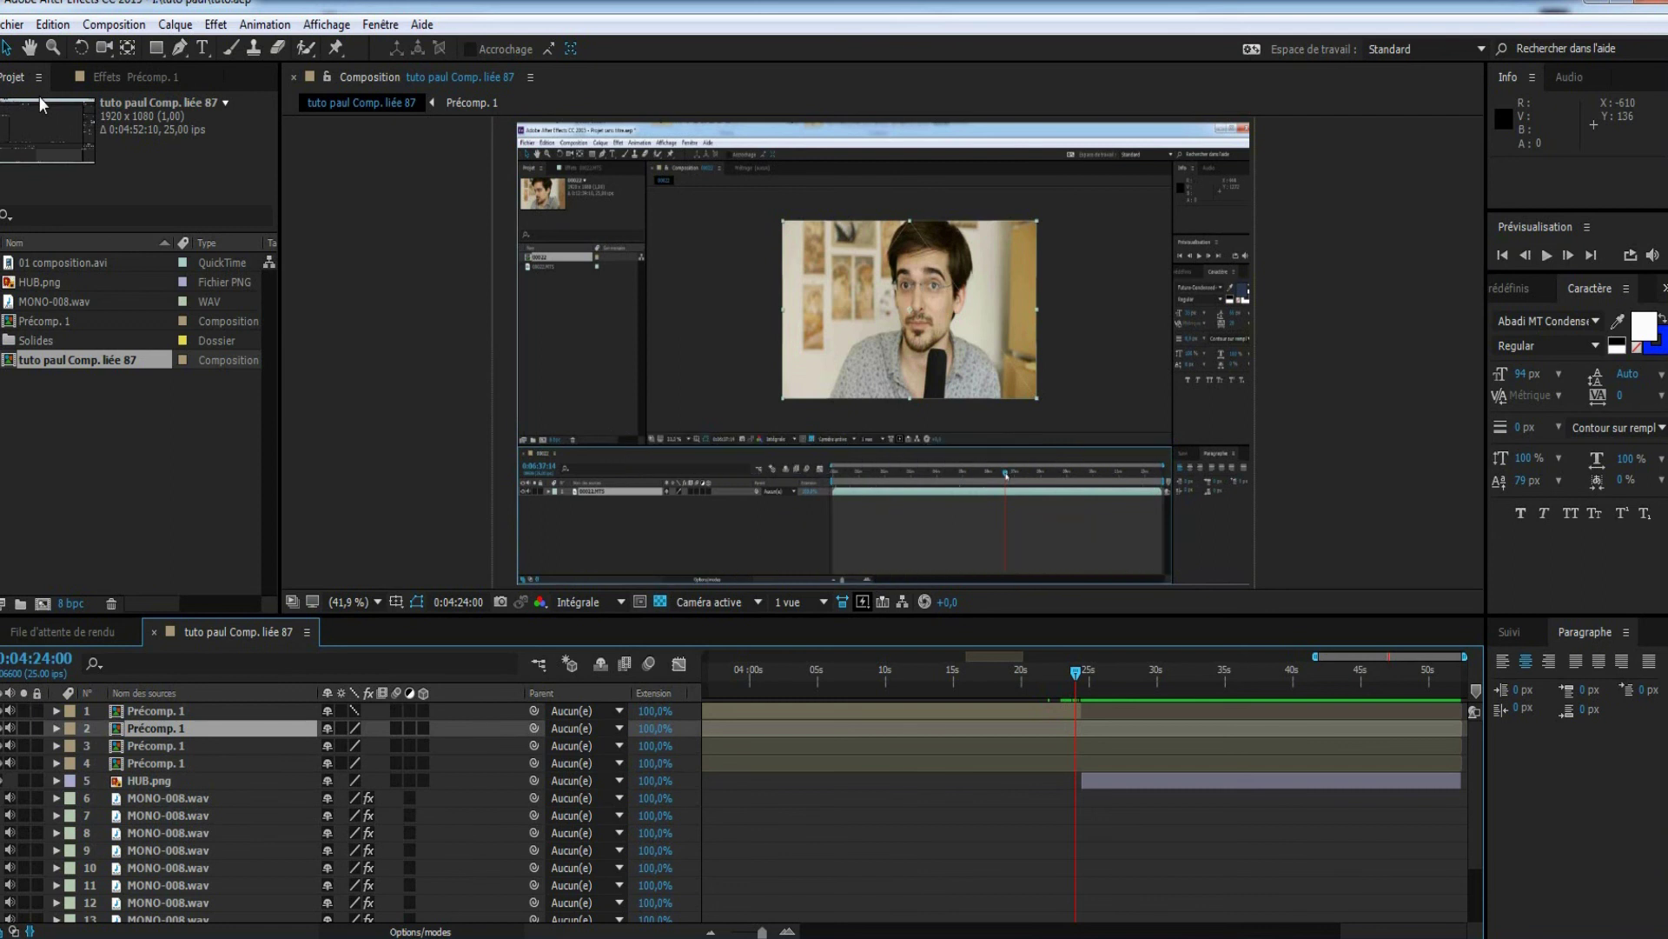
click(16, 26)
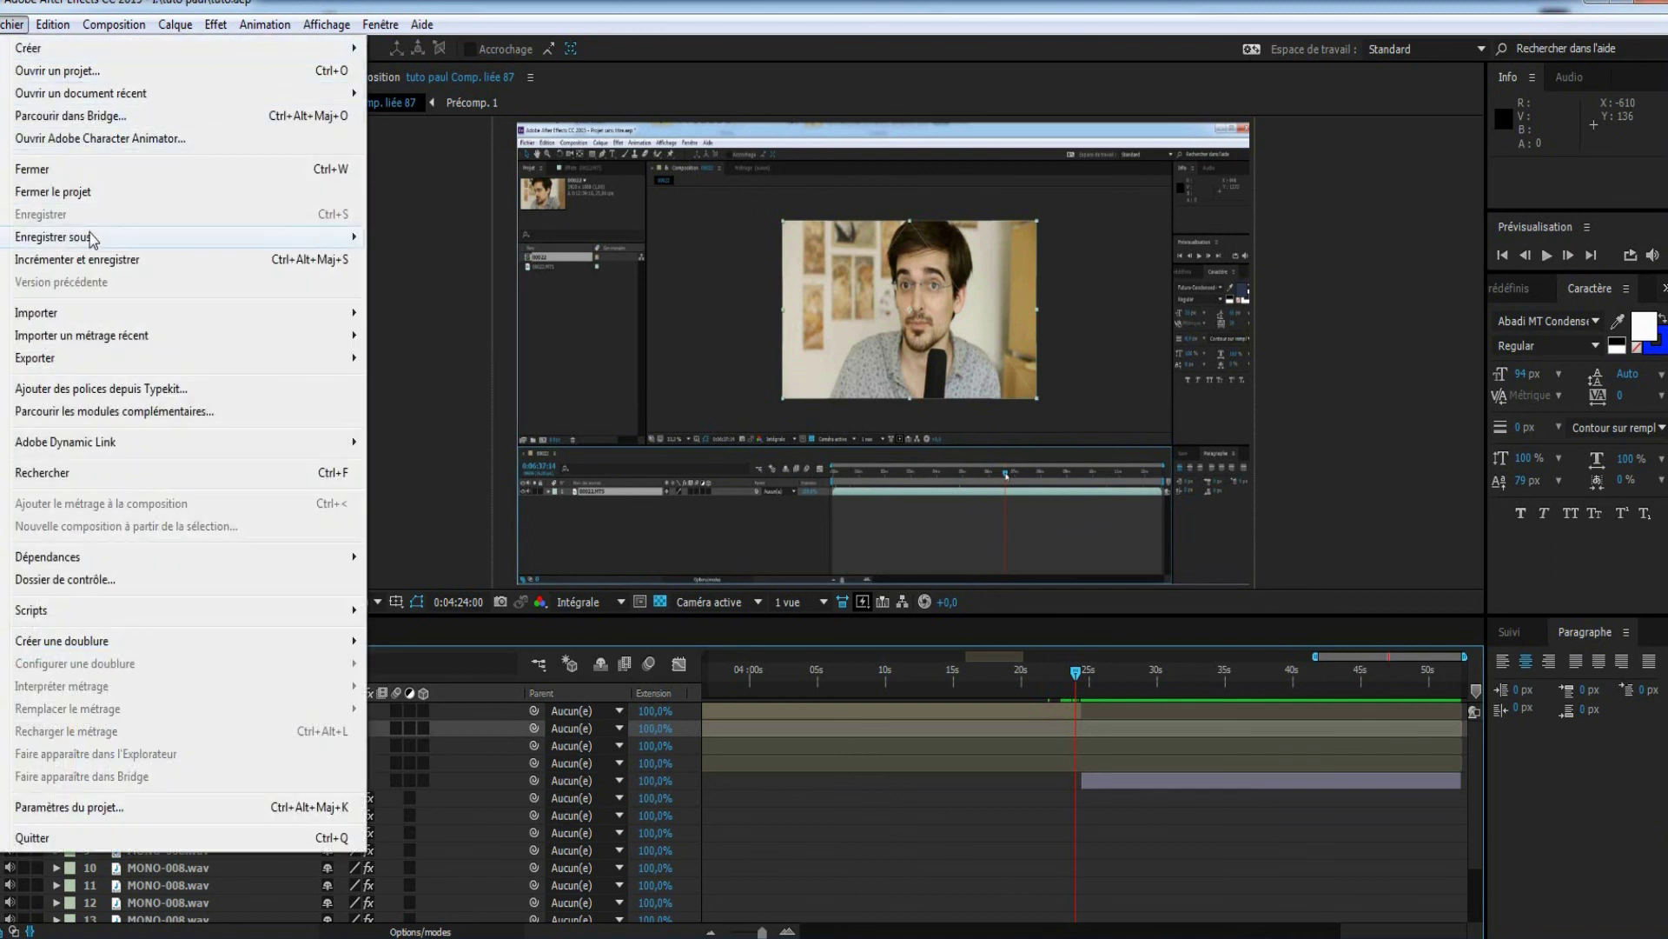
mouse_move(89, 244)
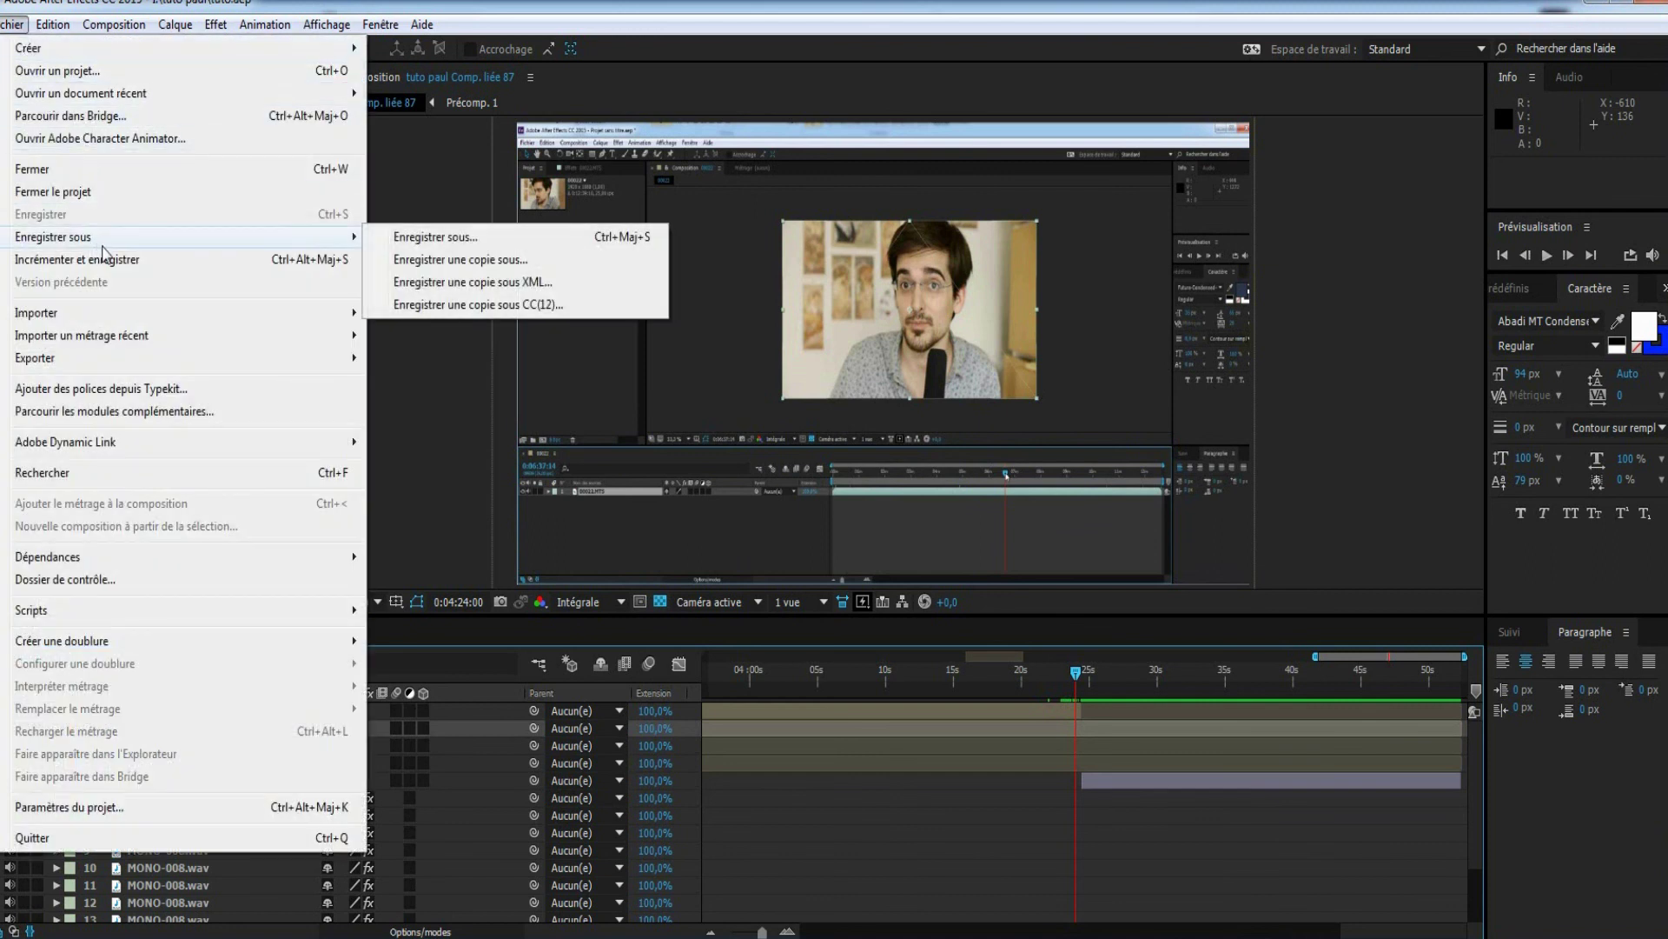
click(414, 245)
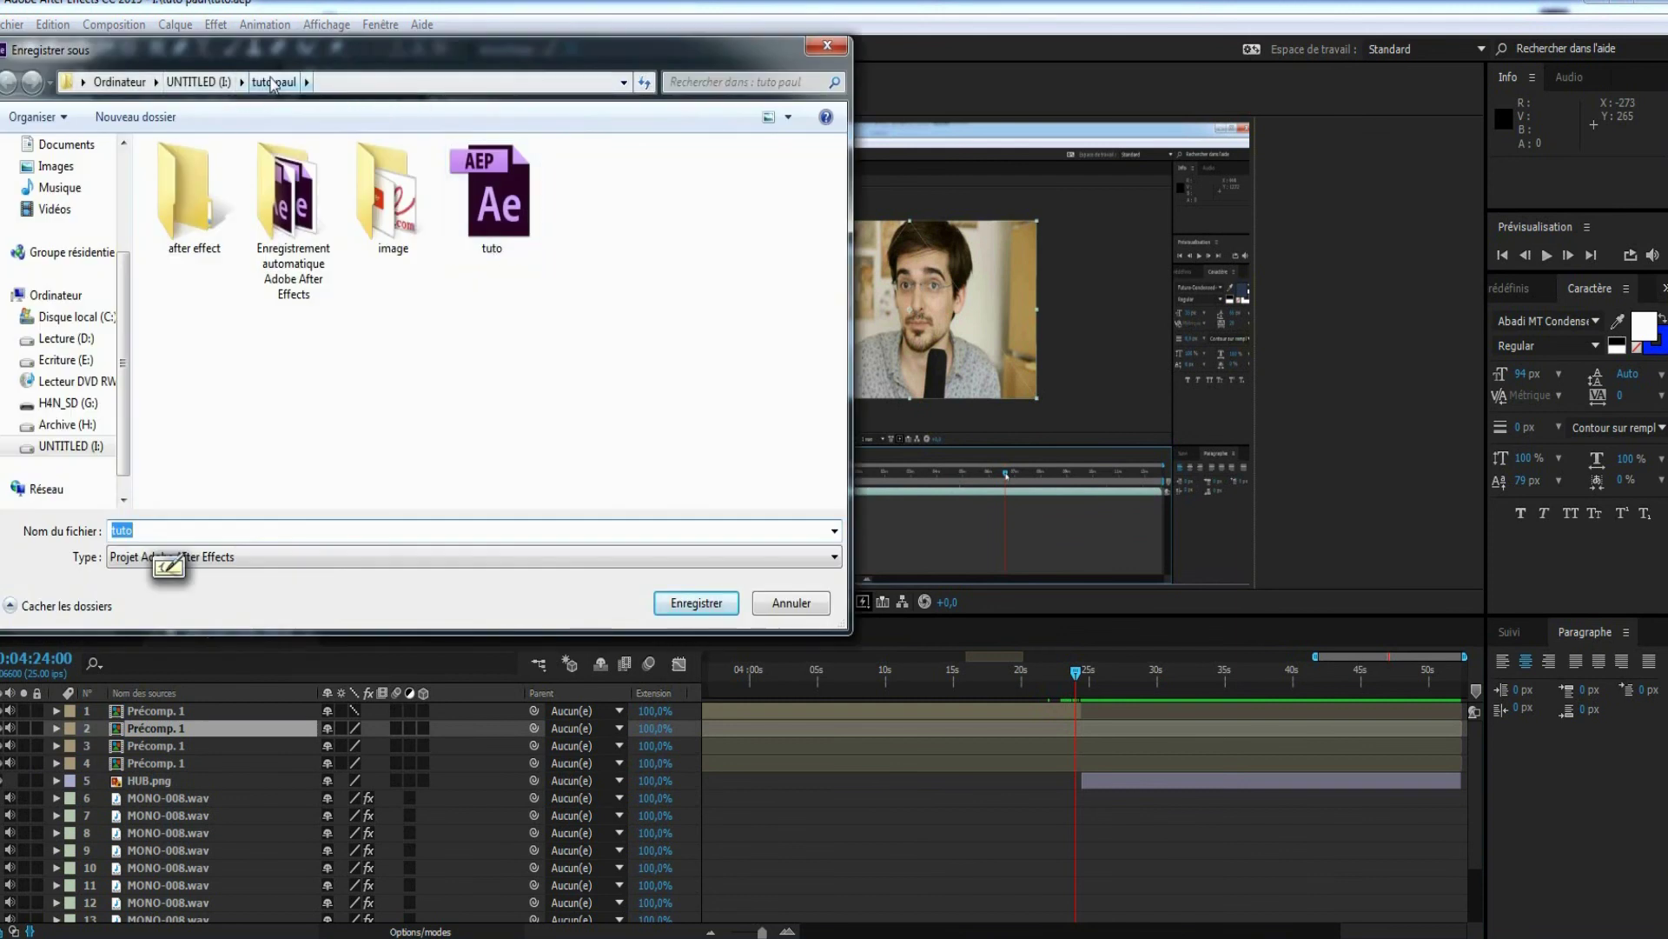
click(150, 526)
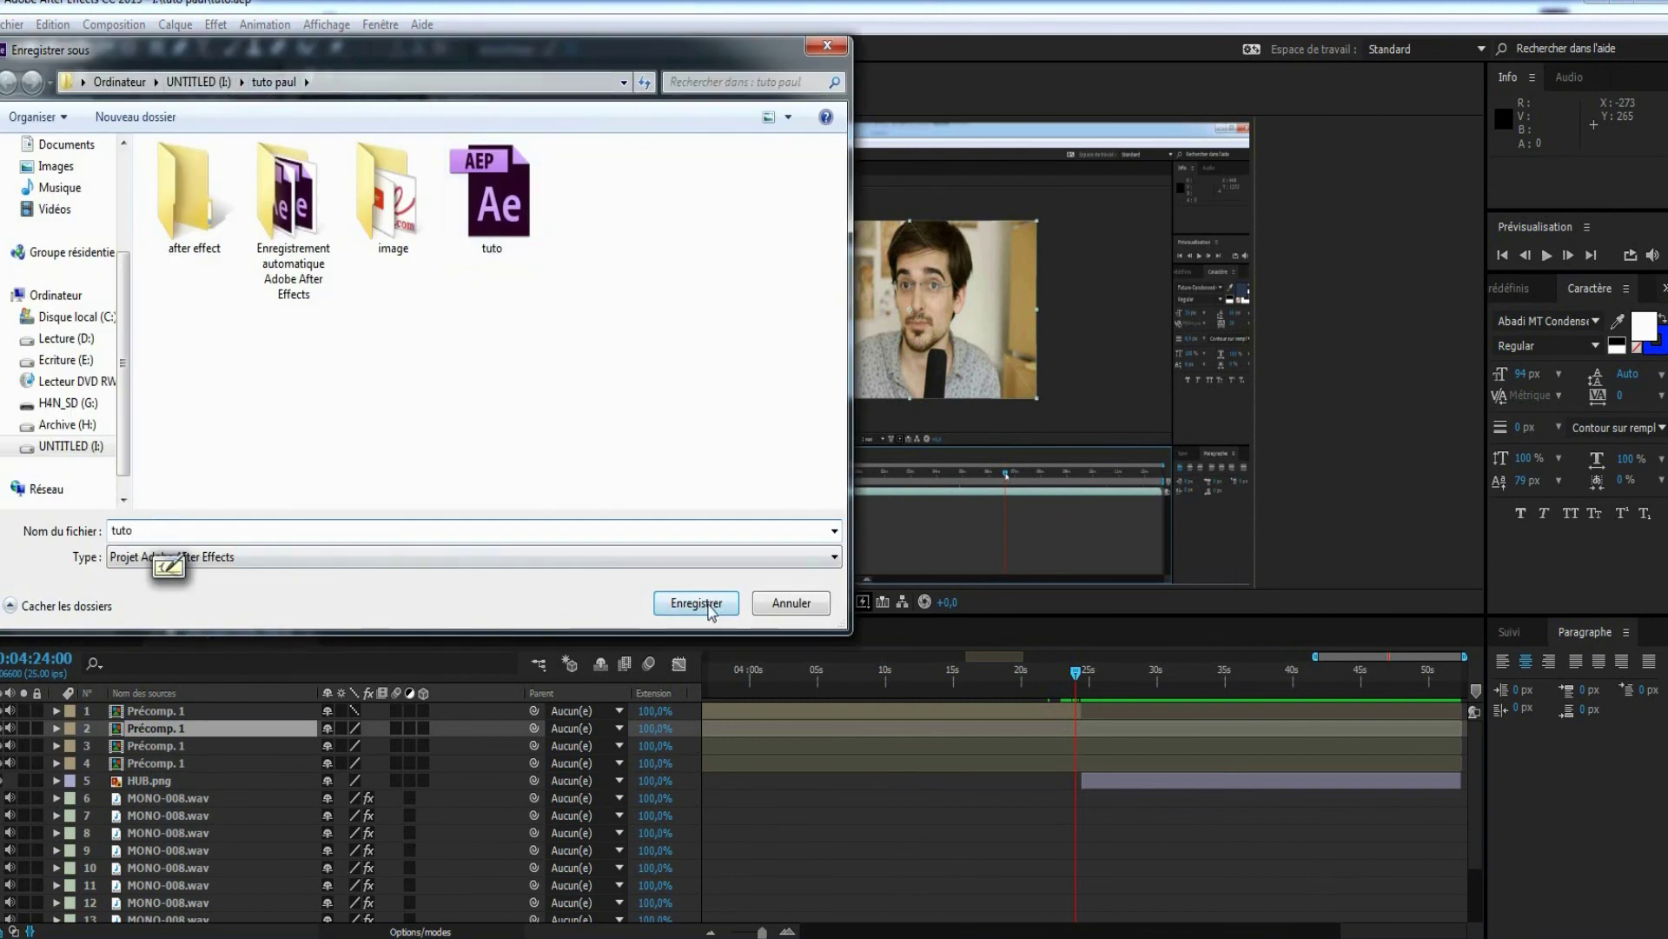
click(791, 604)
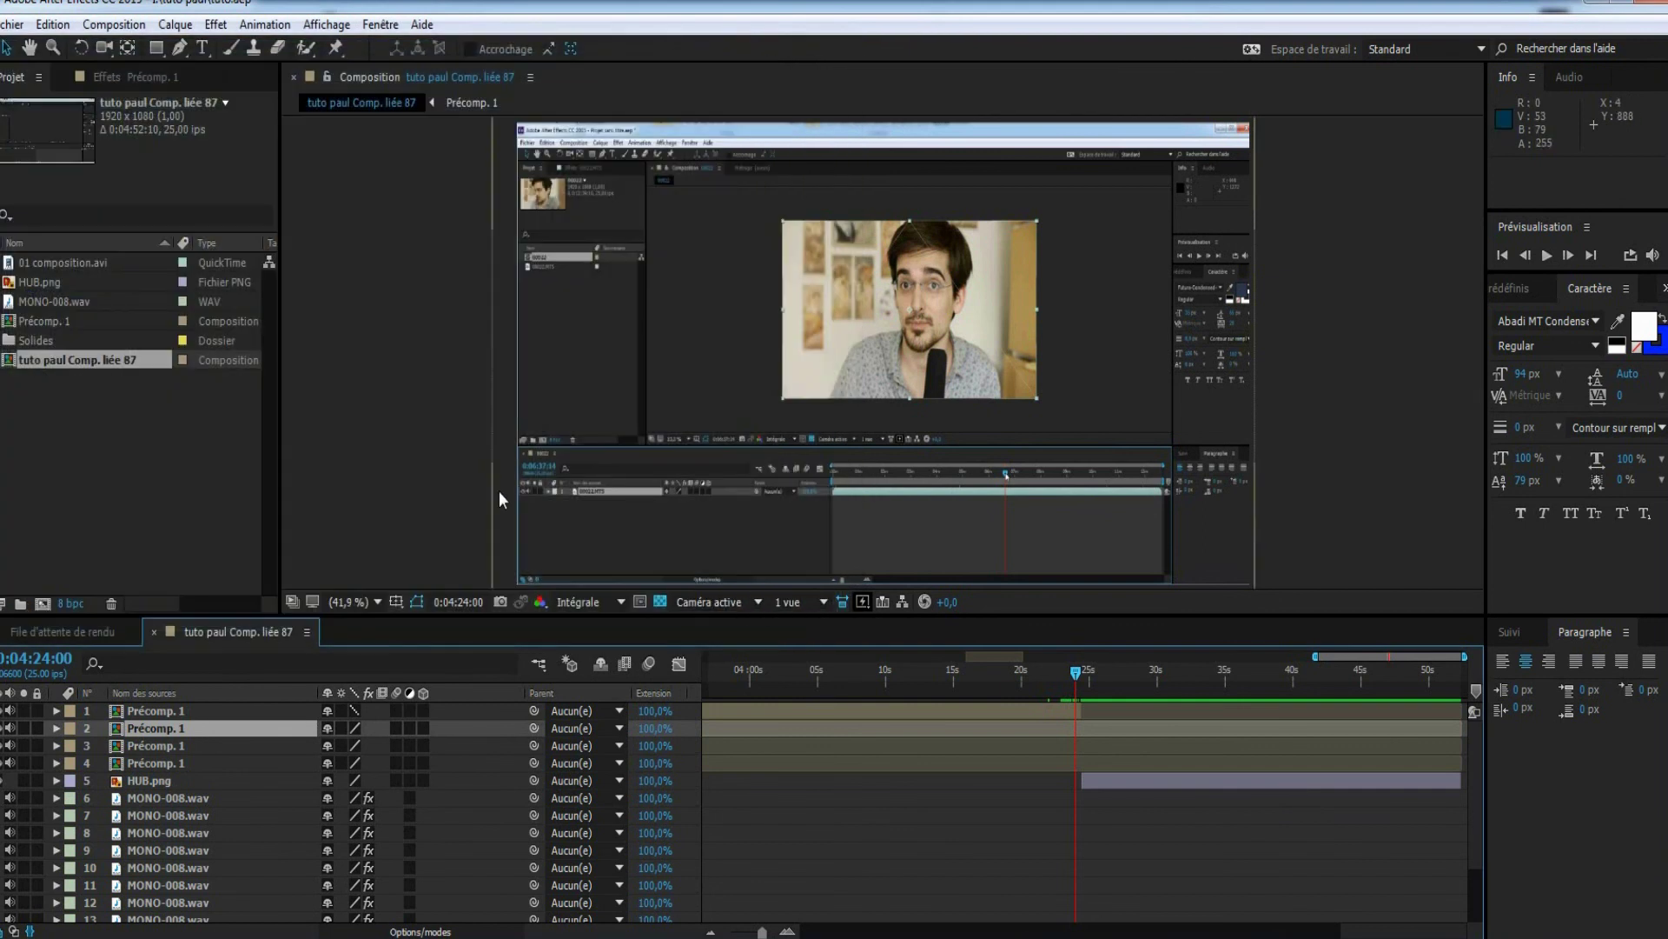